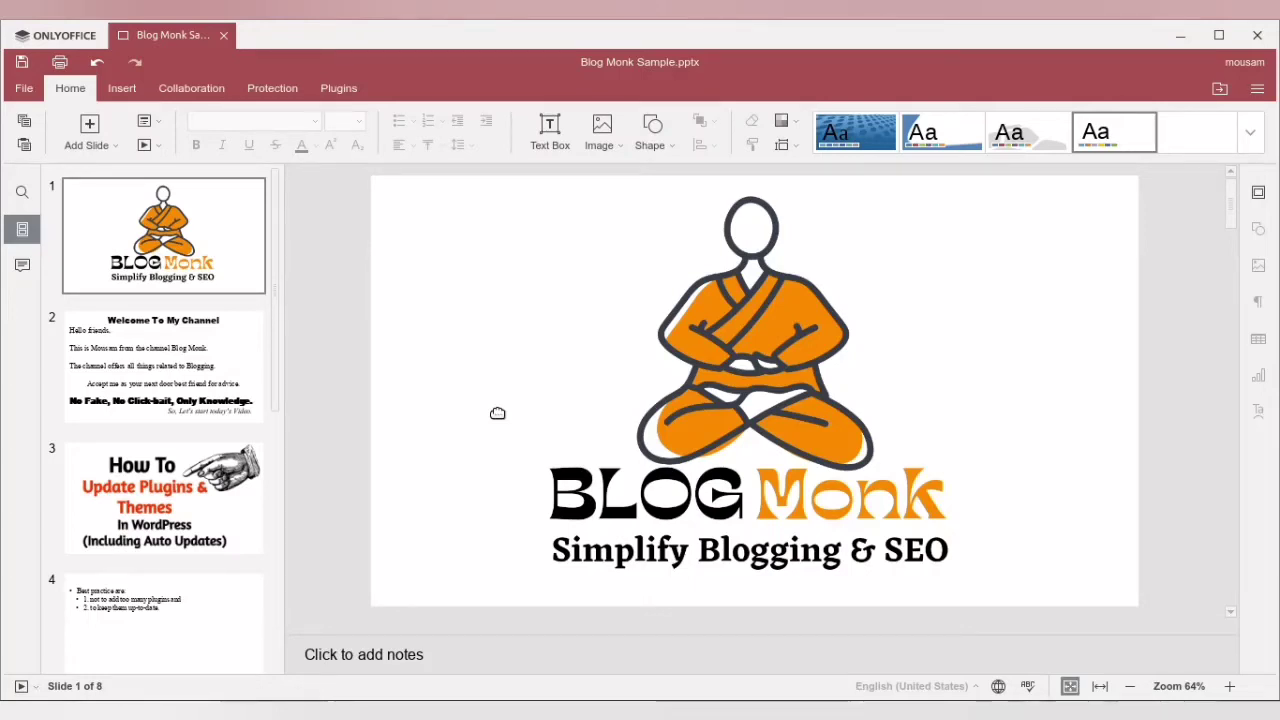
Step through slides 2 and 3 to slide 4 and highlight its two numbered best practices.
click(166, 402)
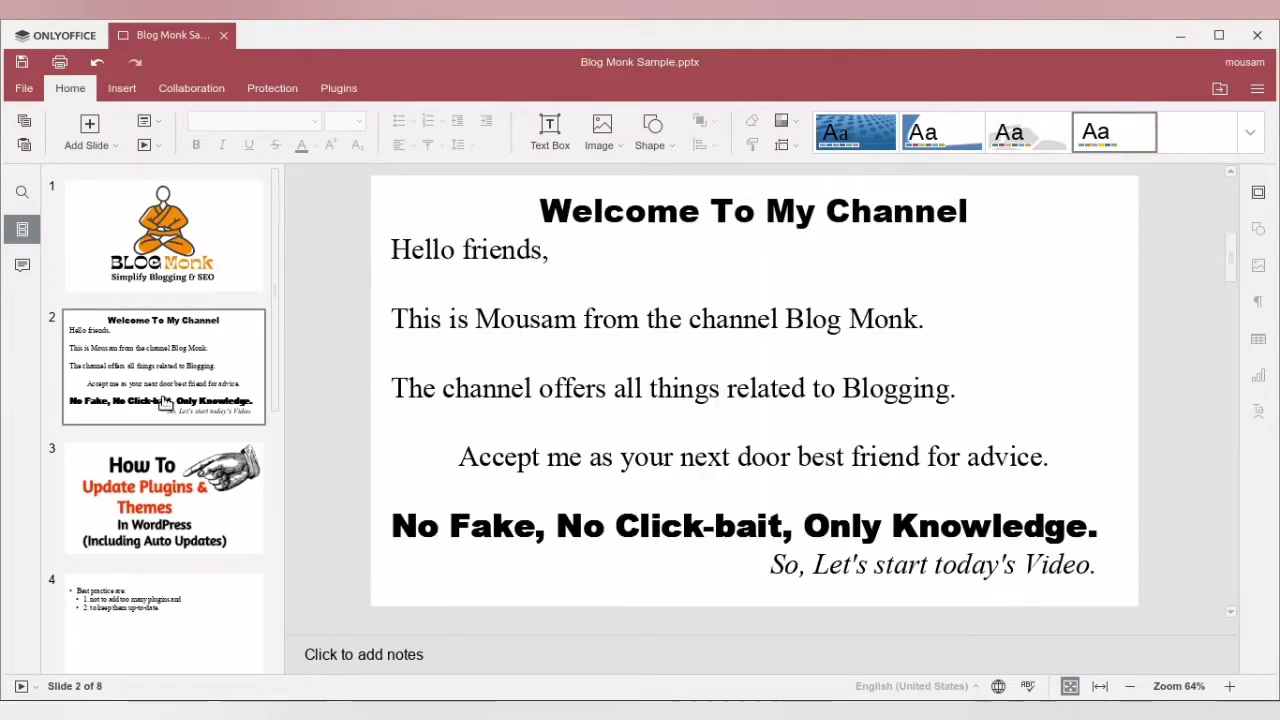
click(164, 518)
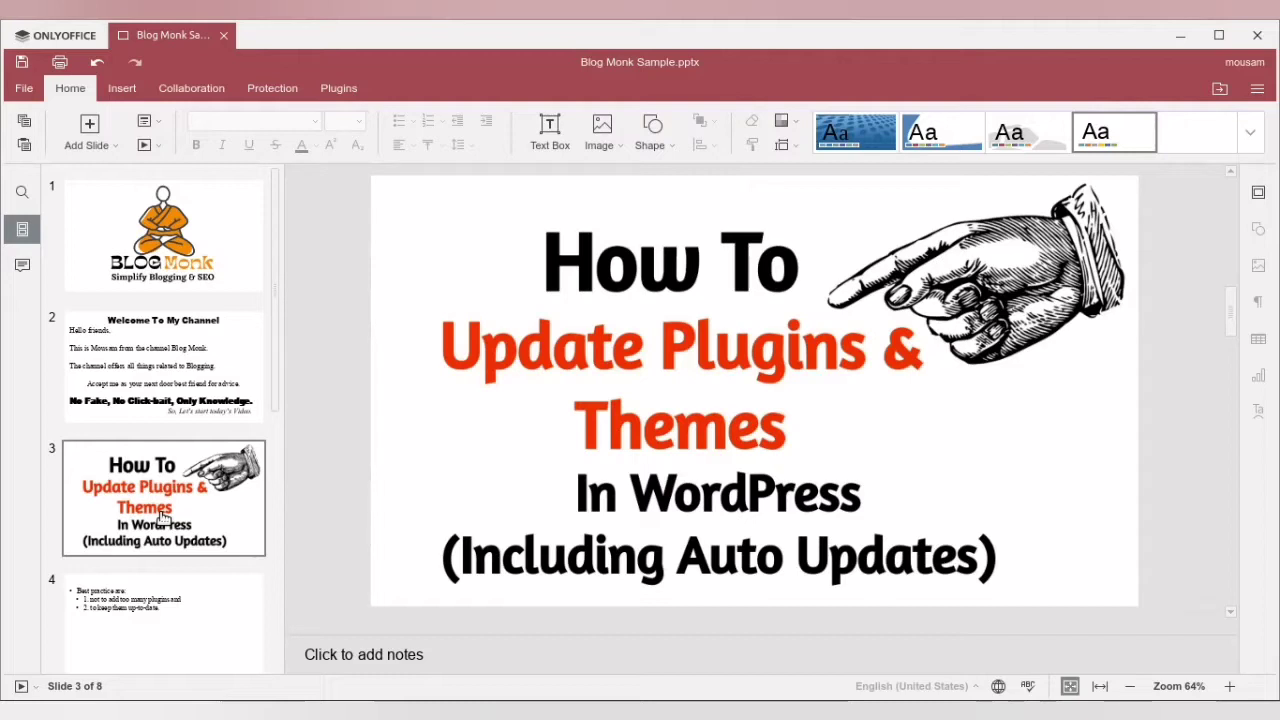
click(155, 600)
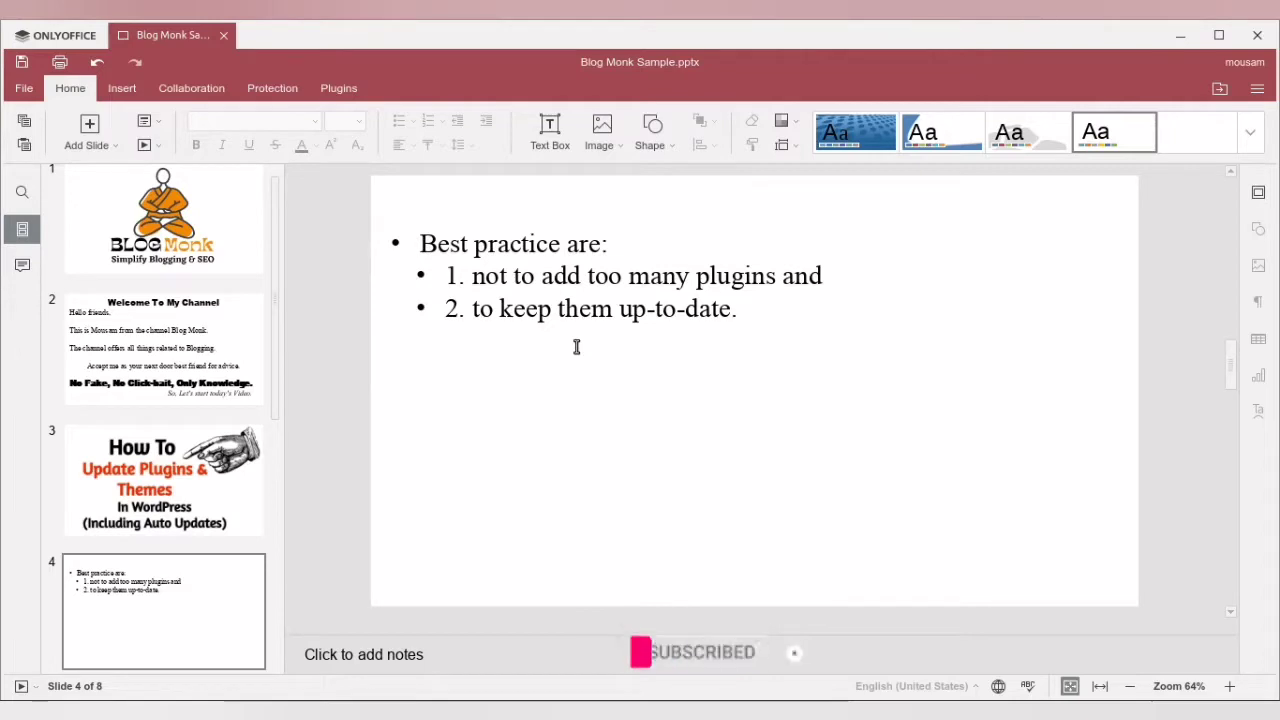
drag(472, 278, 766, 294)
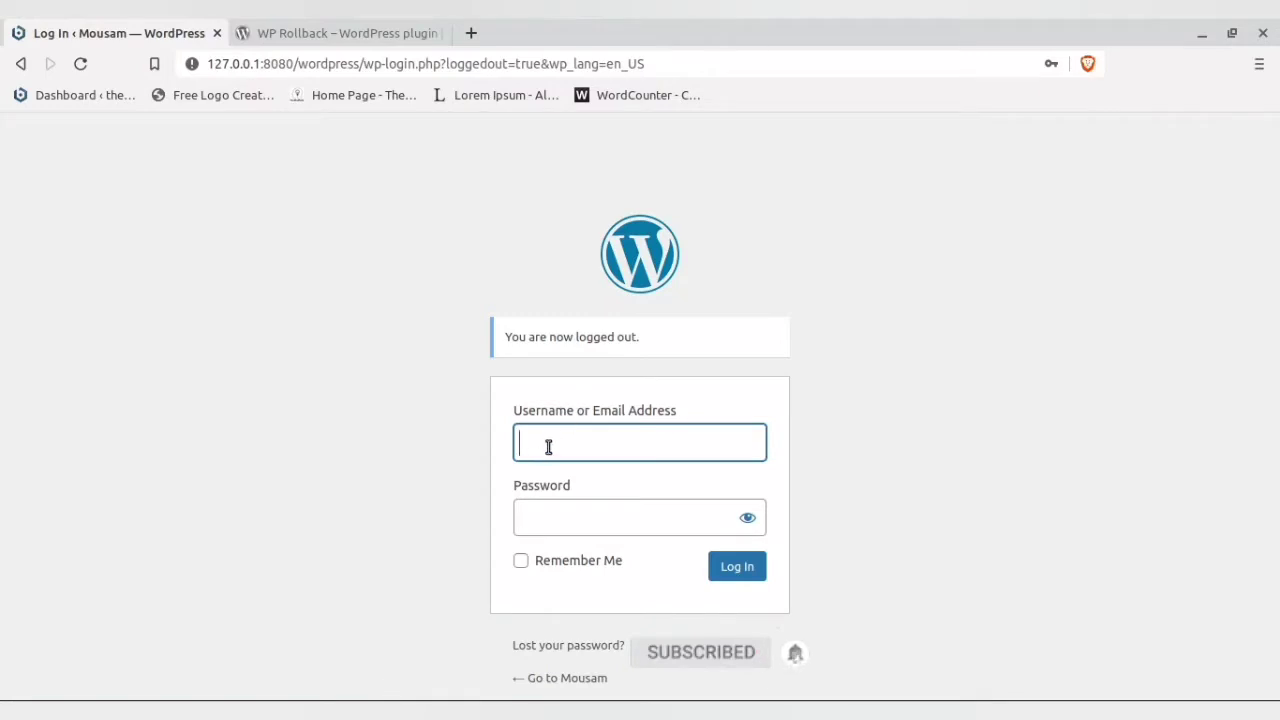
Log in to the local WordPress site using the saved account, with Remember Me ticked.
click(548, 447)
click(564, 493)
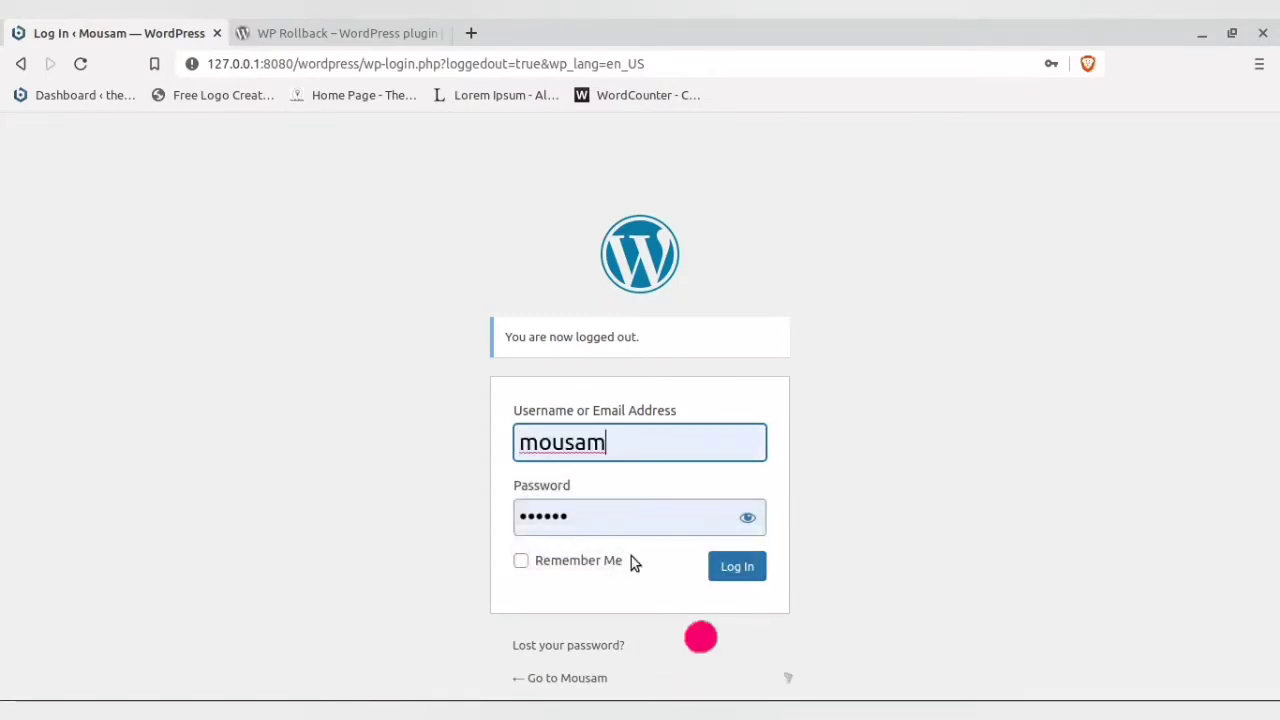
click(597, 562)
click(724, 566)
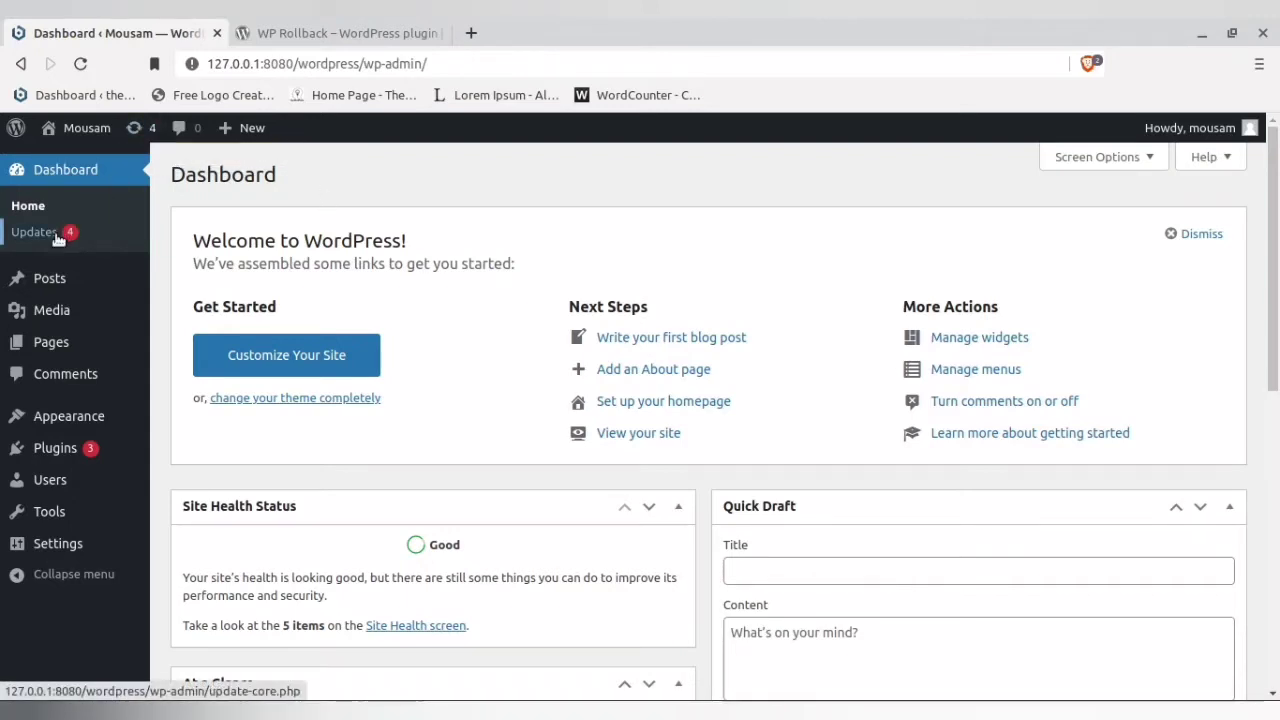
mouse_move(66, 457)
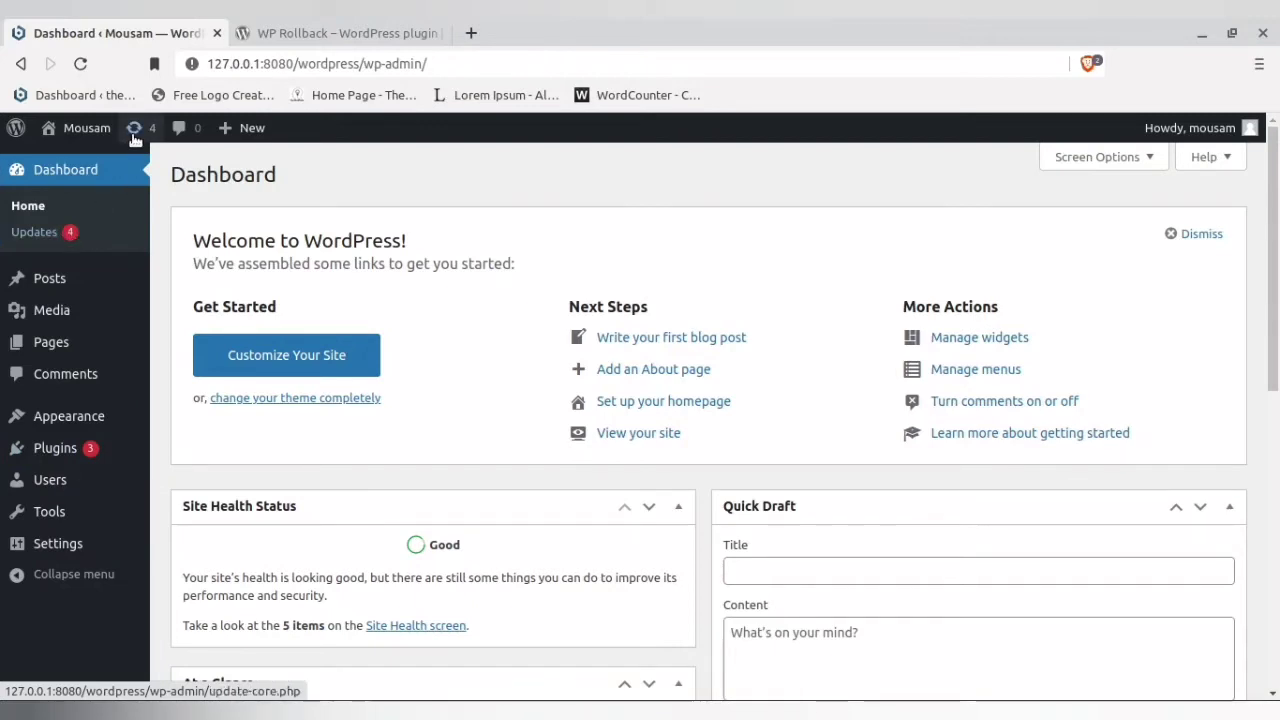
Open Installed Plugins and scroll through the nine plugins, three flagged with updates.
click(80, 449)
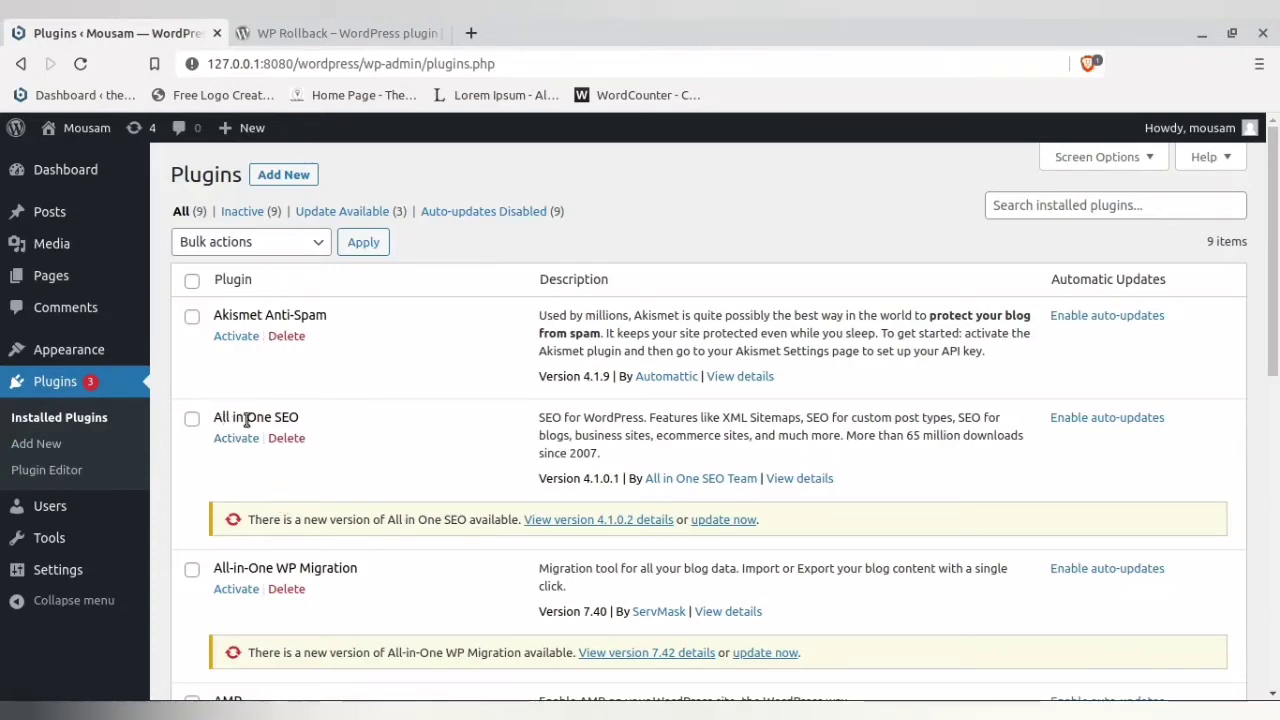
scroll(320, 423, down, 2)
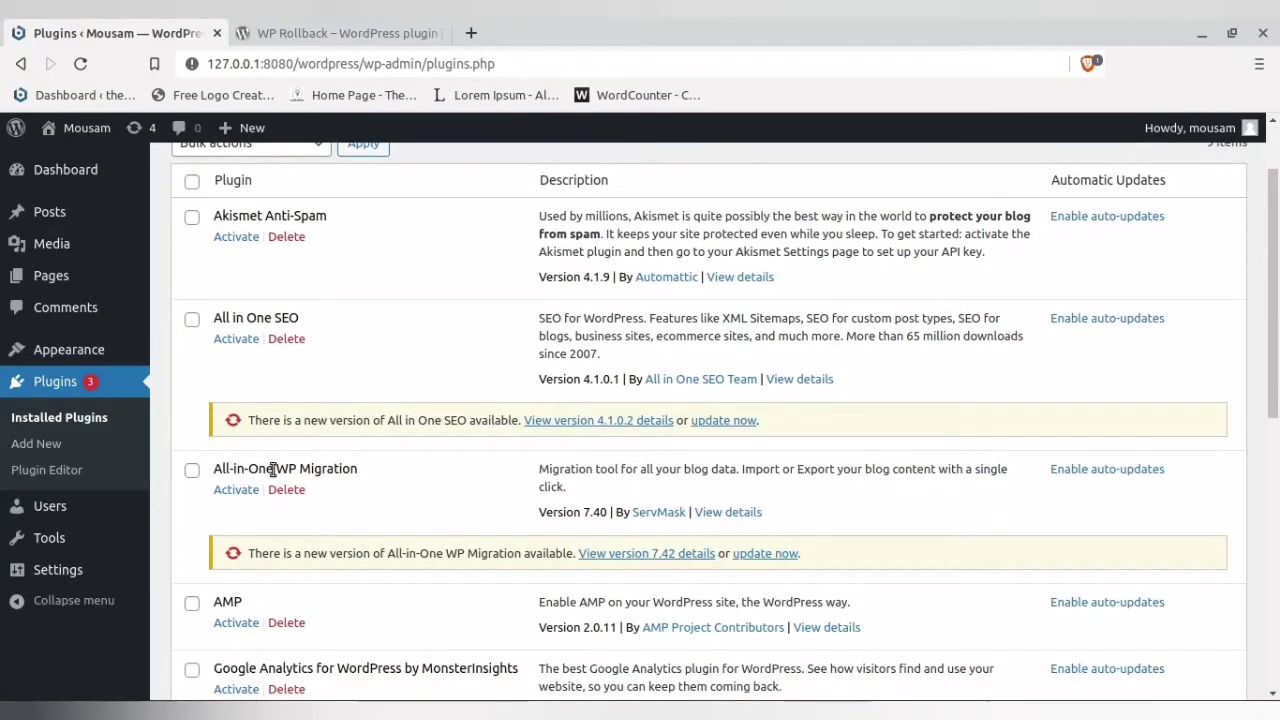
scroll(385, 497, down, 5)
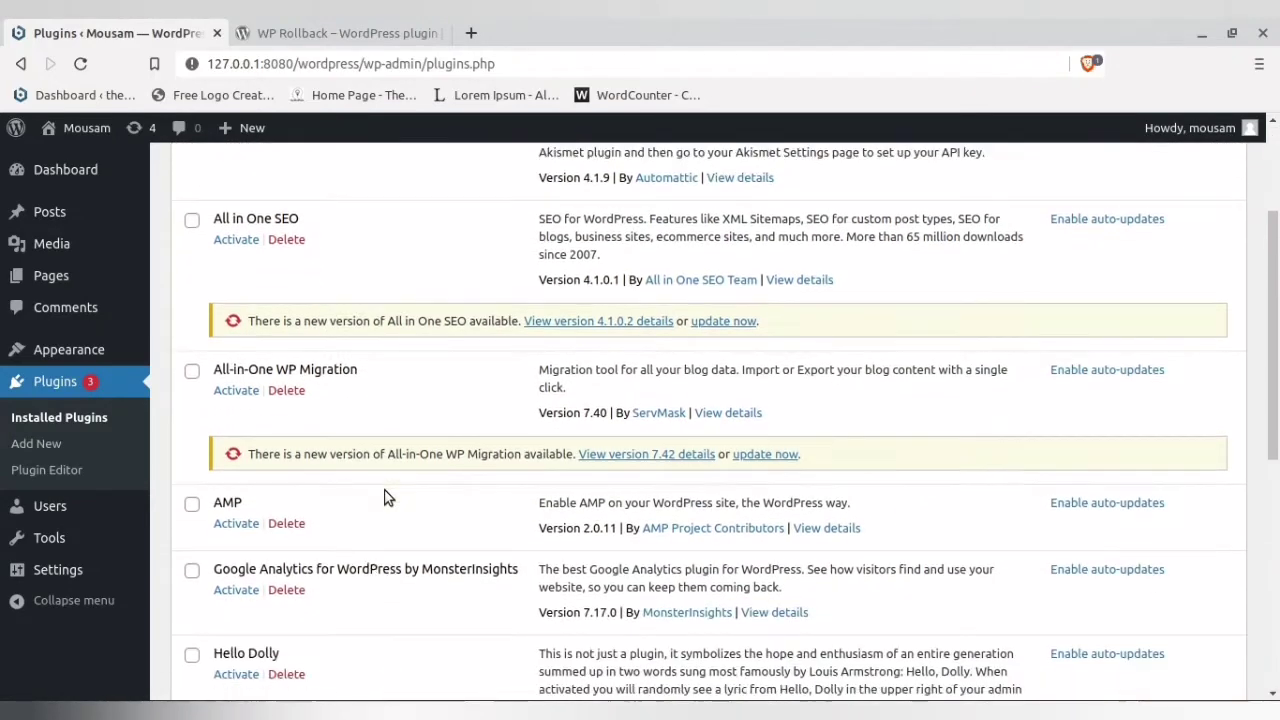
scroll(388, 497, down, 3)
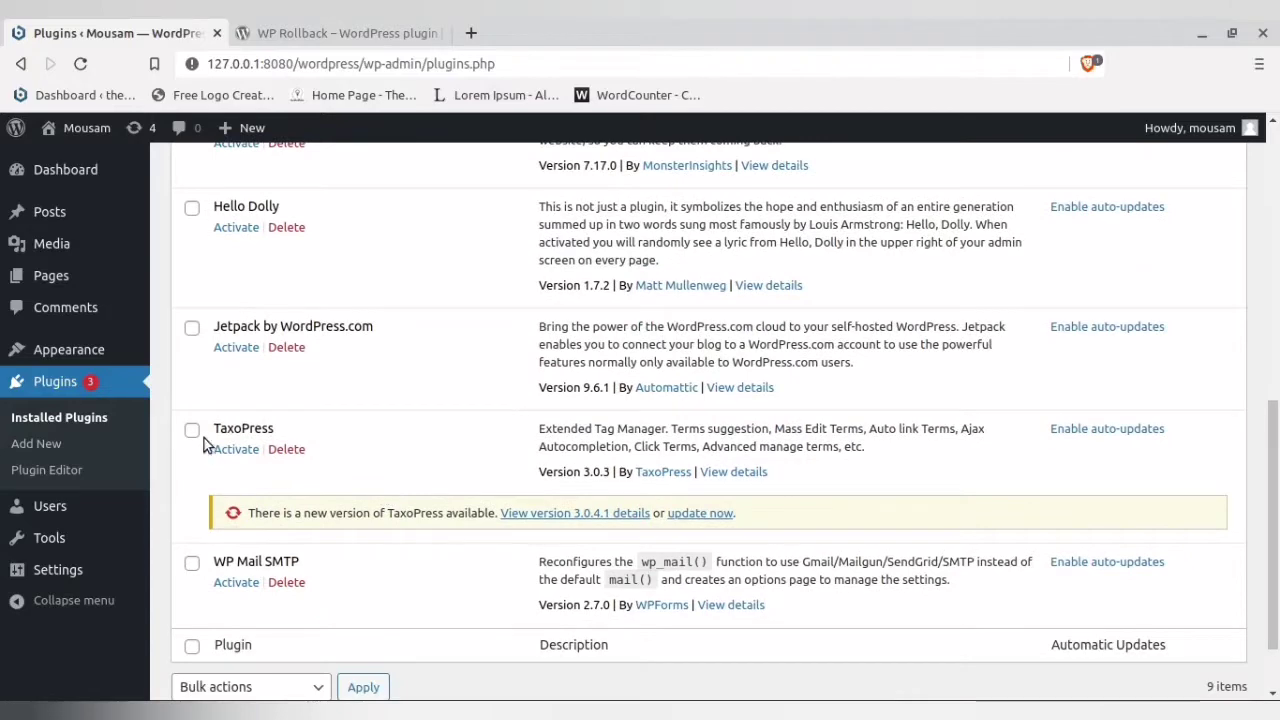
scroll(349, 492, up, 8)
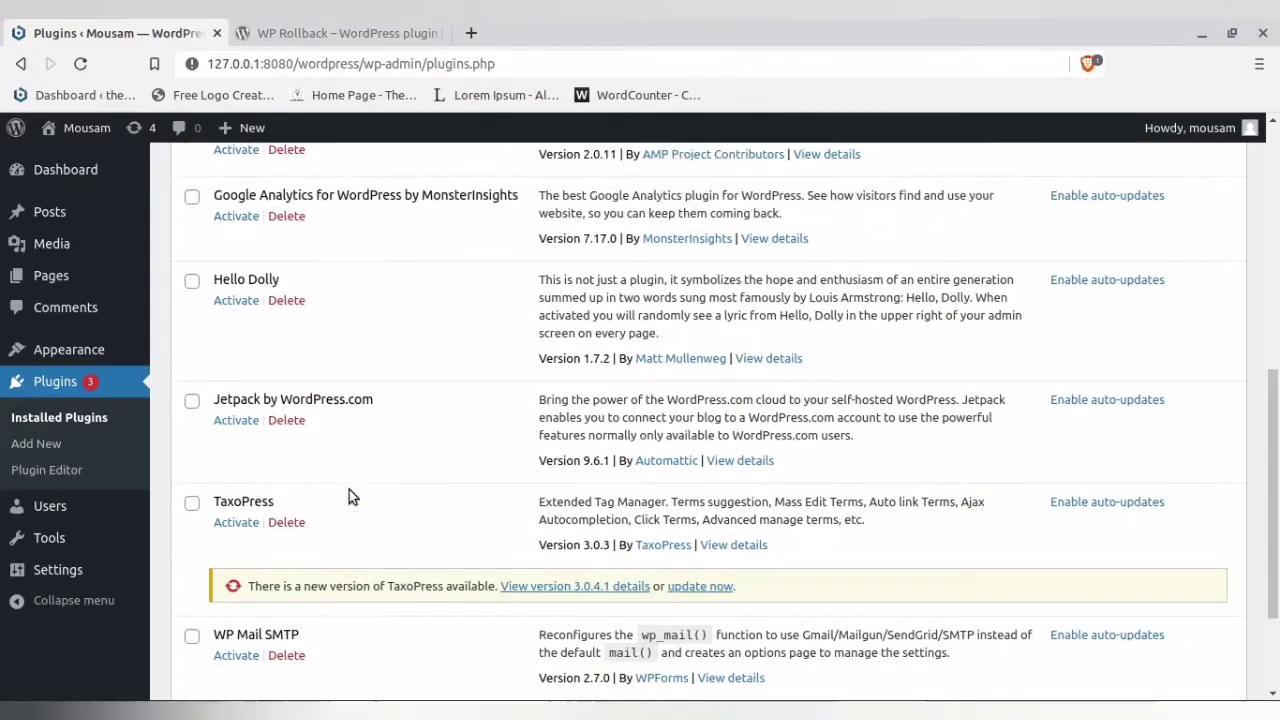
scroll(349, 489, up, 2)
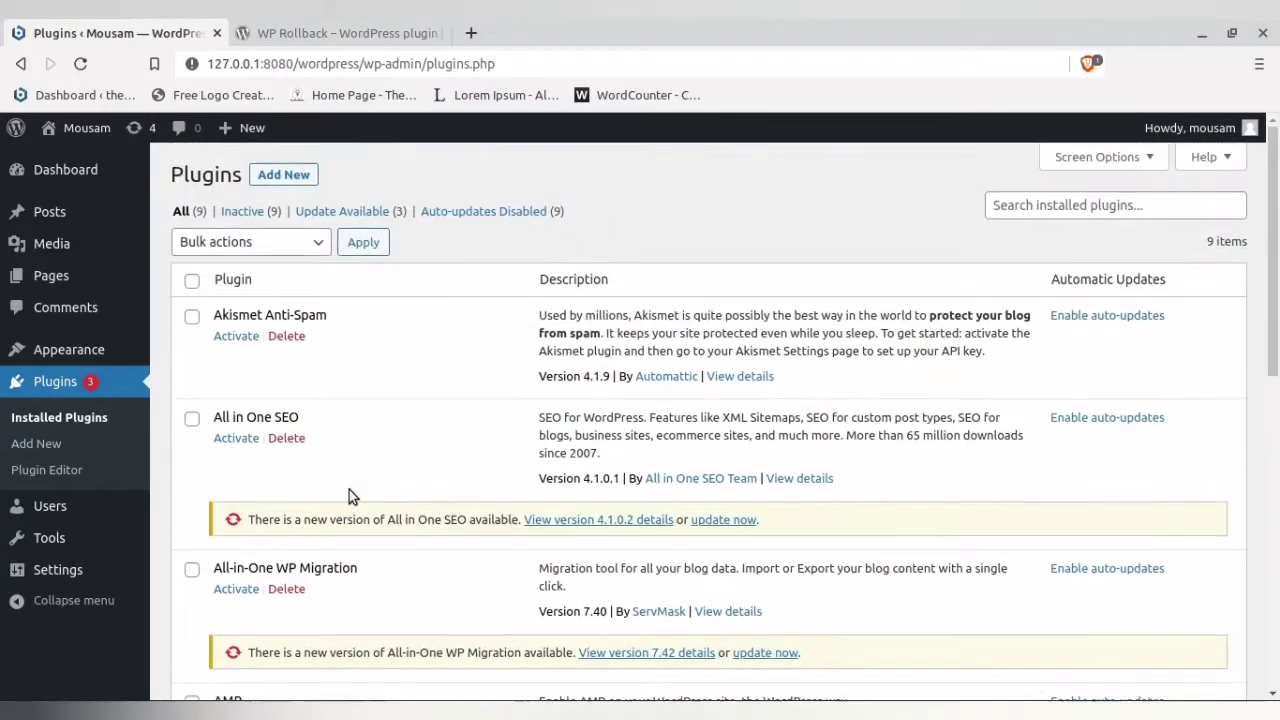
Open the Updates page and review its three plugin updates and the Astra theme update.
click(138, 129)
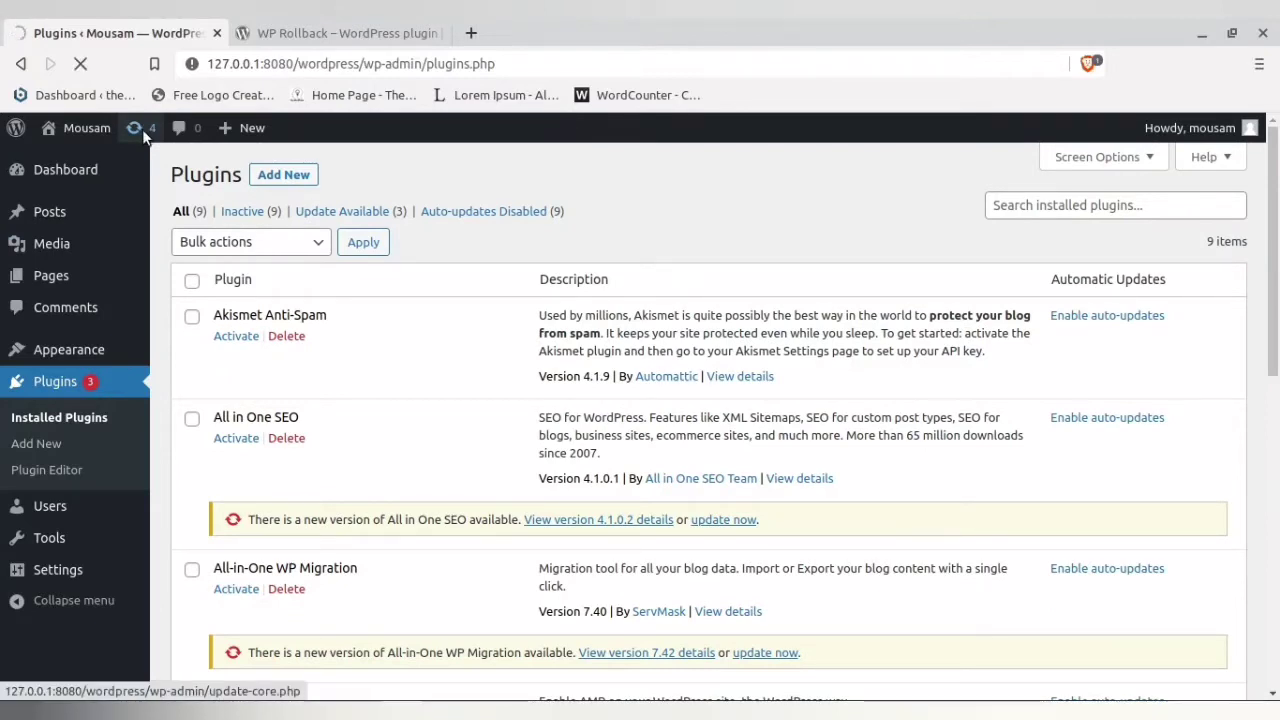
scroll(366, 376, down, 2)
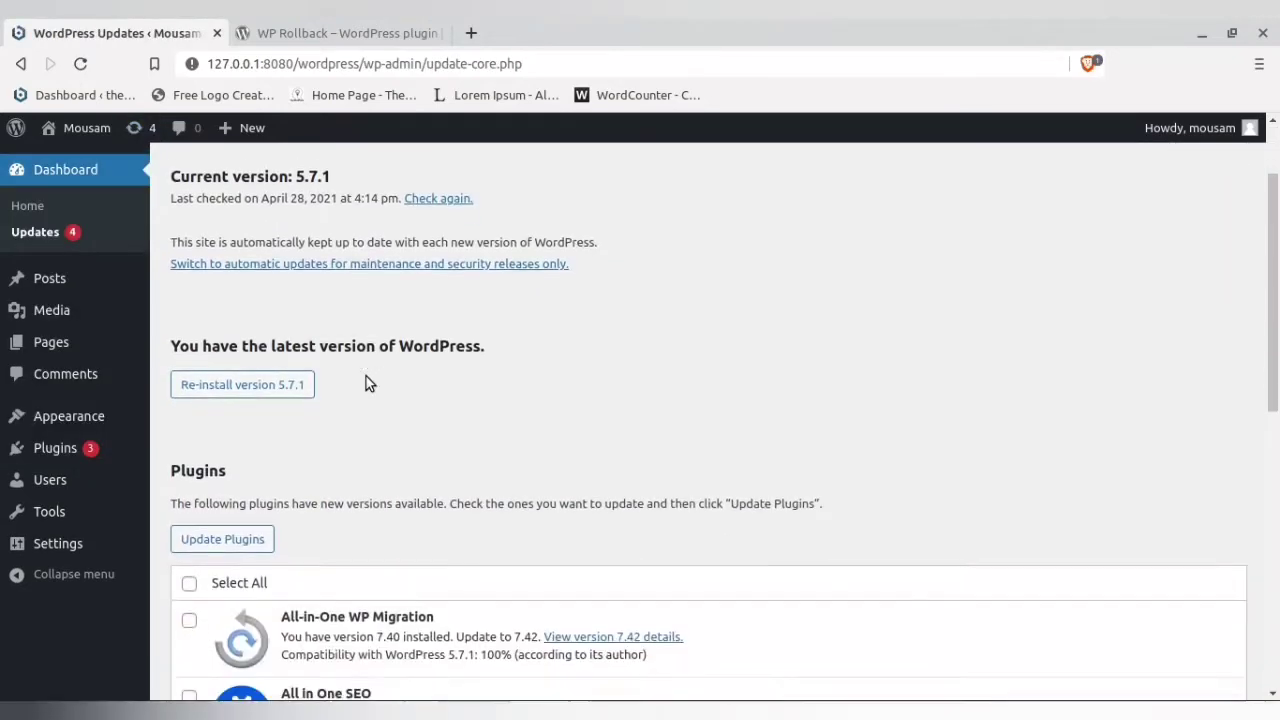
scroll(366, 380, down, 2)
scroll(300, 365, down, 1)
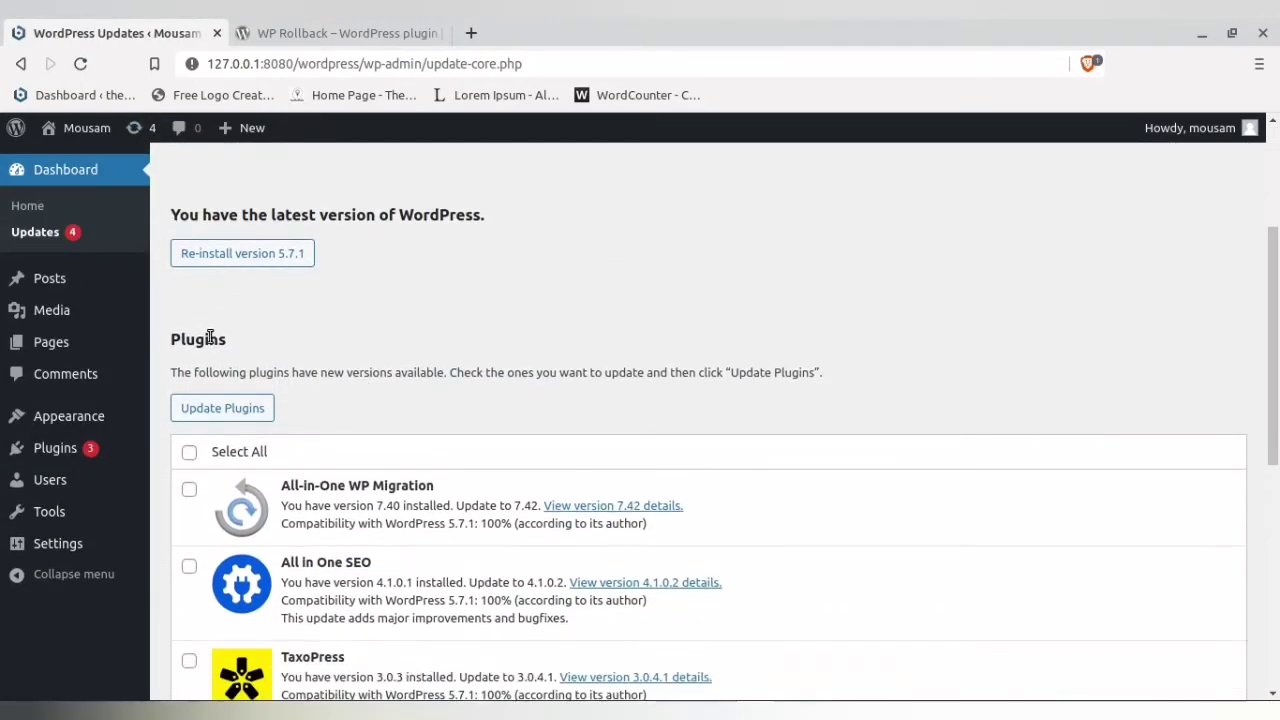
drag(172, 340, 232, 341)
scroll(434, 453, down, 1)
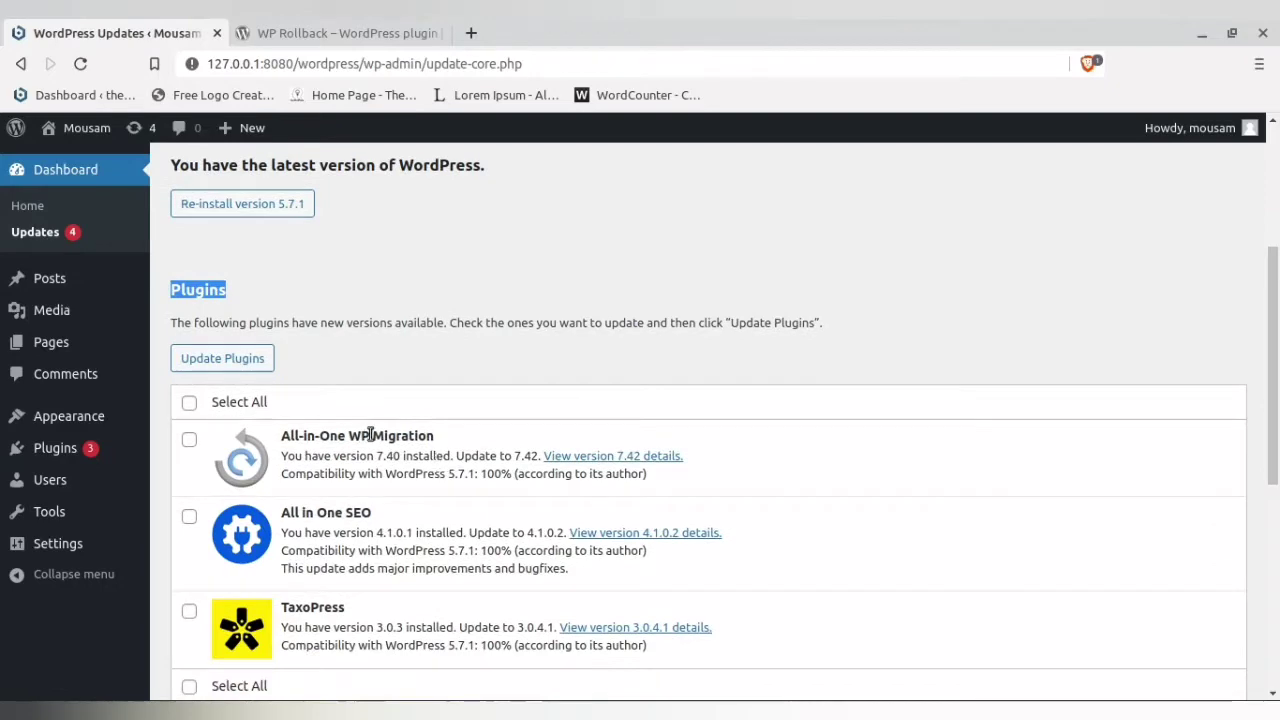
scroll(370, 435, down, 4)
scroll(332, 451, down, 6)
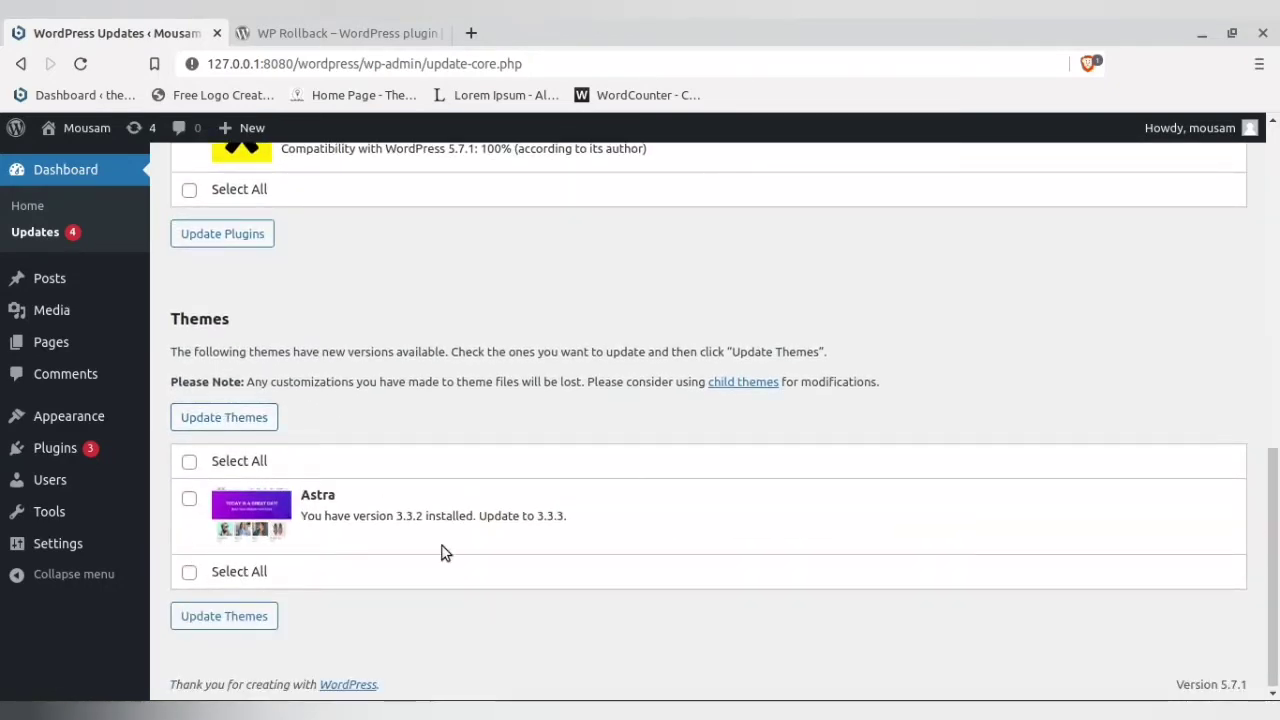
scroll(445, 553, up, 5)
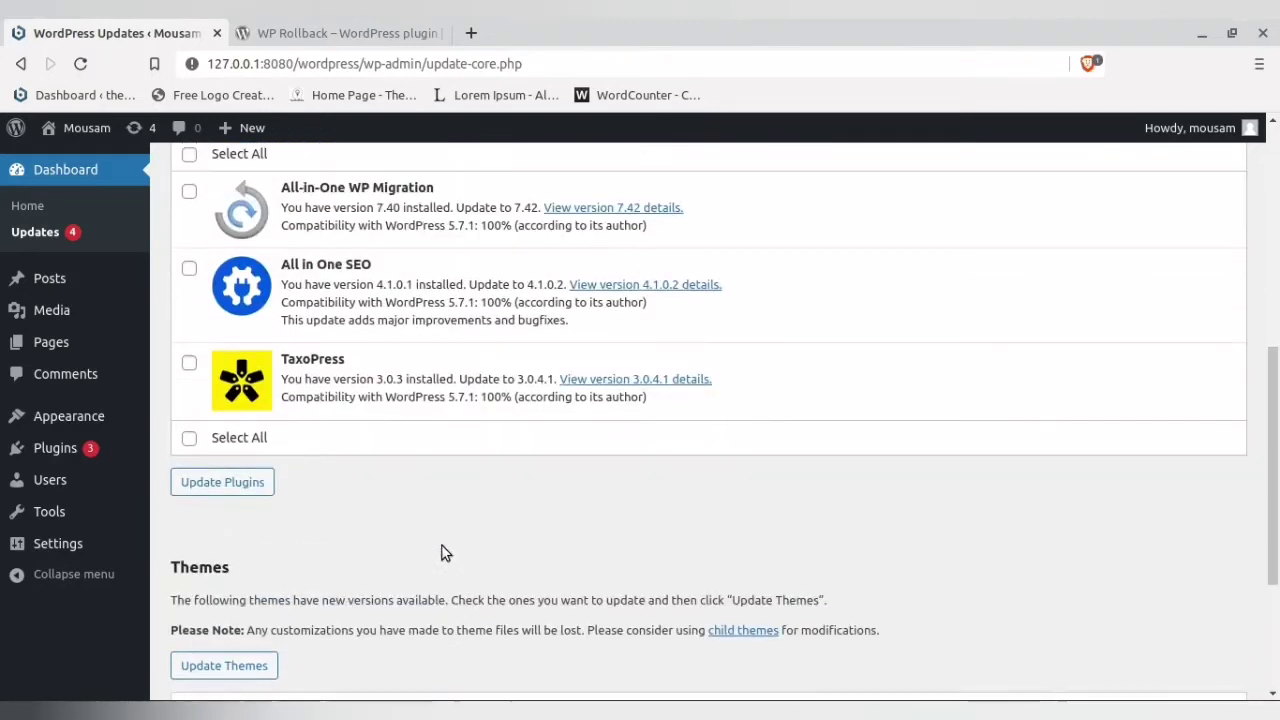
scroll(443, 550, up, 3)
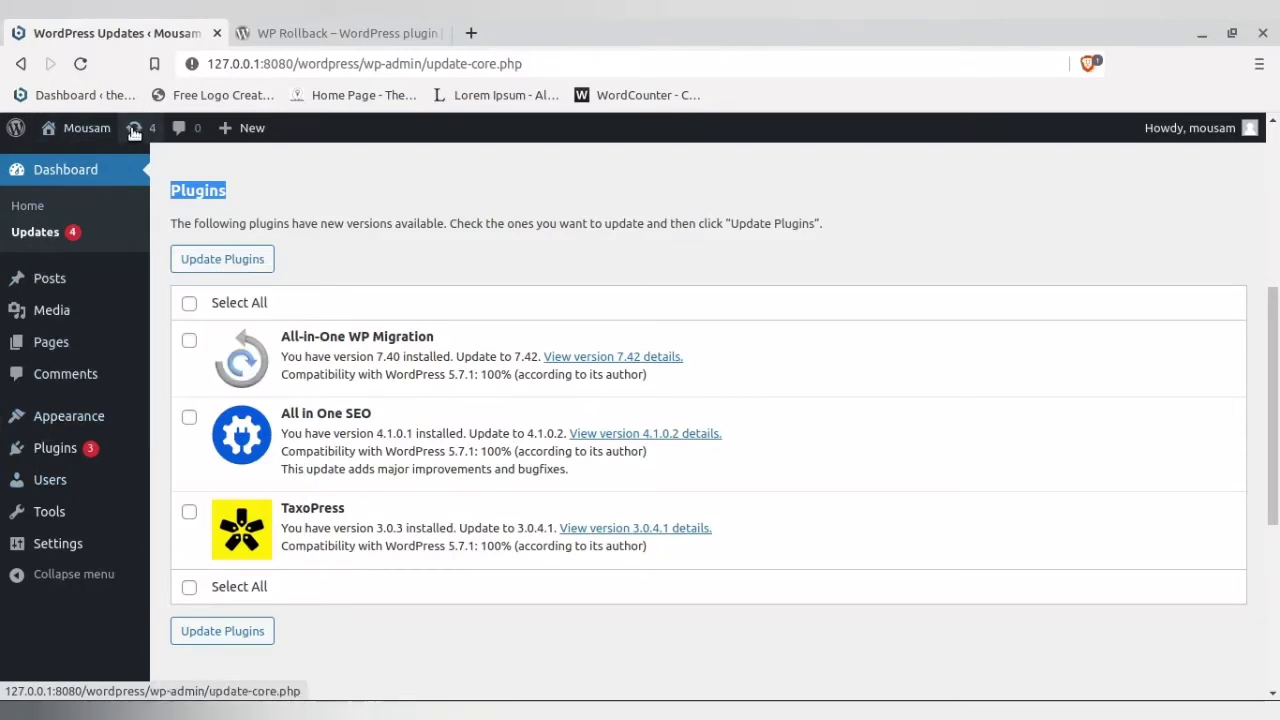
scroll(380, 350, down, 1)
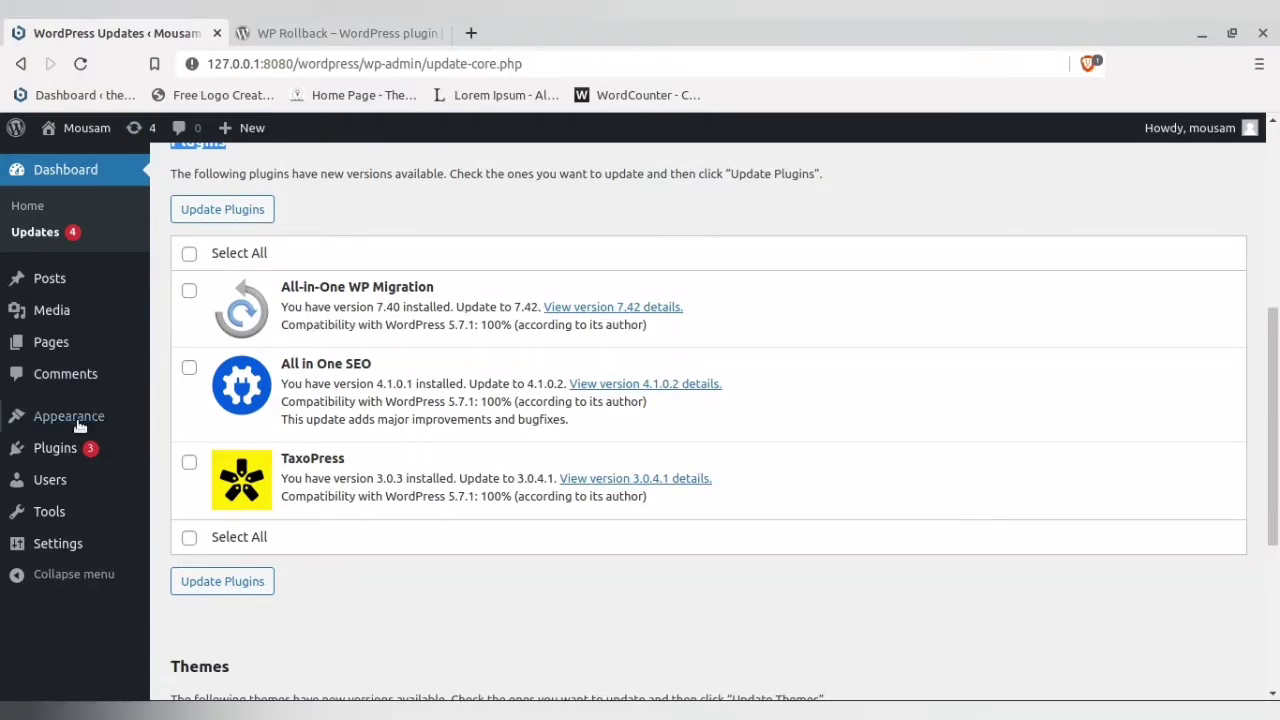
mouse_move(80, 449)
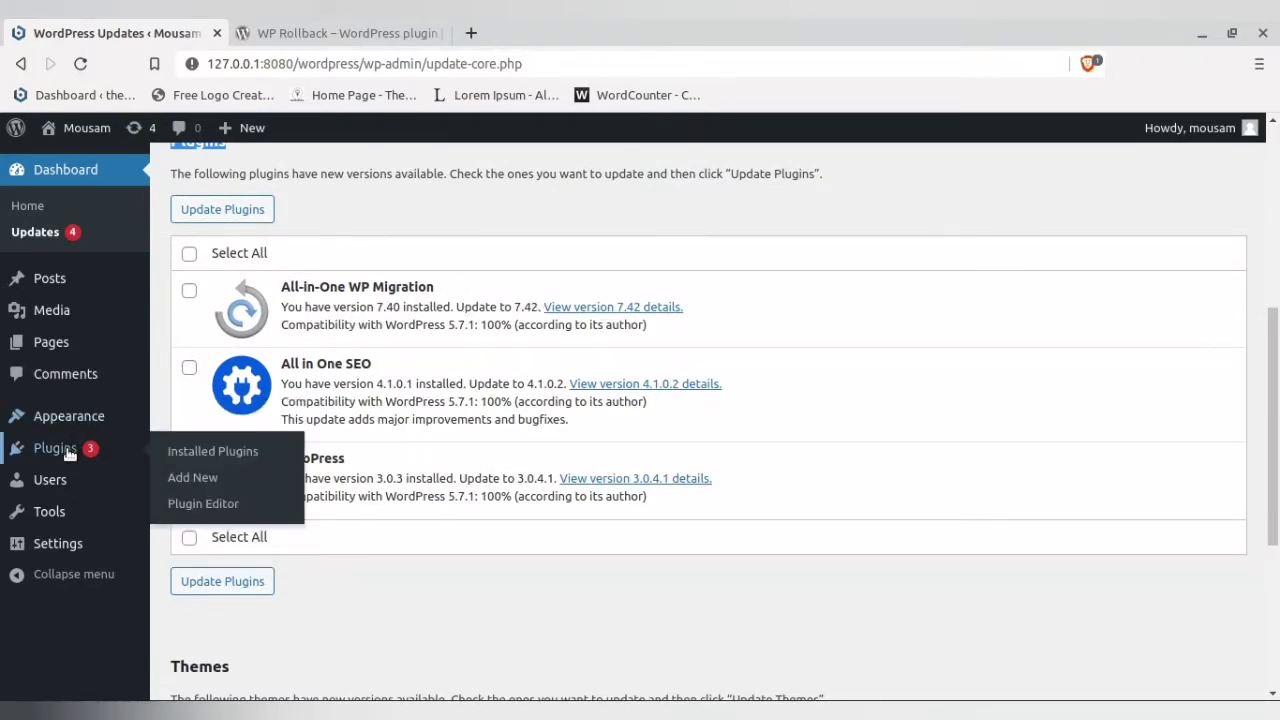
Start updating All in One SEO from Installed Plugins, then switch back to the presentation.
click(228, 453)
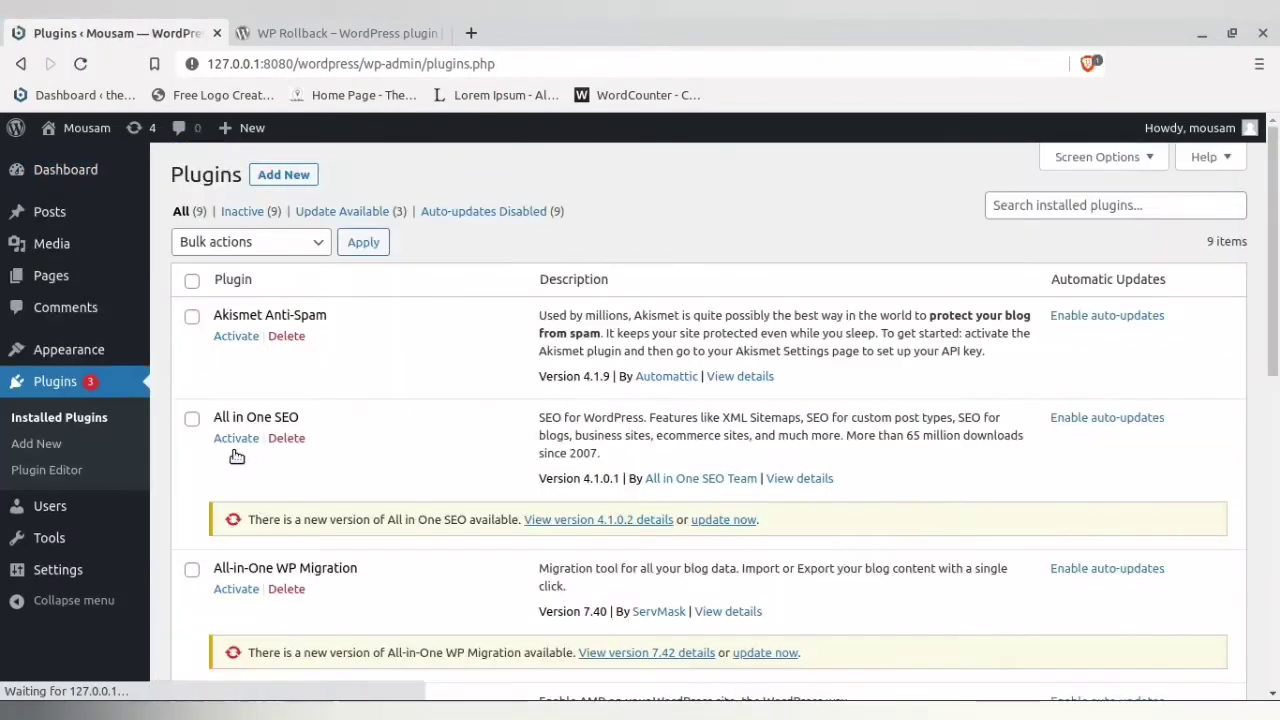
scroll(375, 375, down, 3)
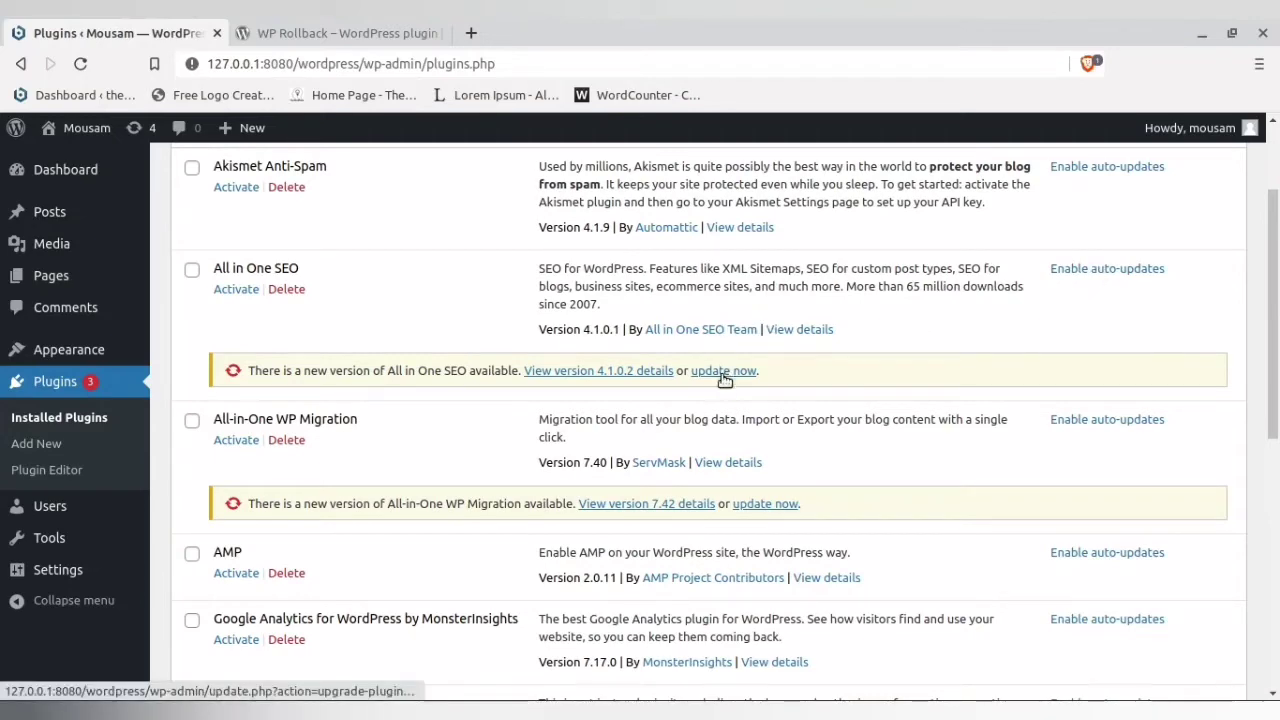
scroll(768, 512, down, 9)
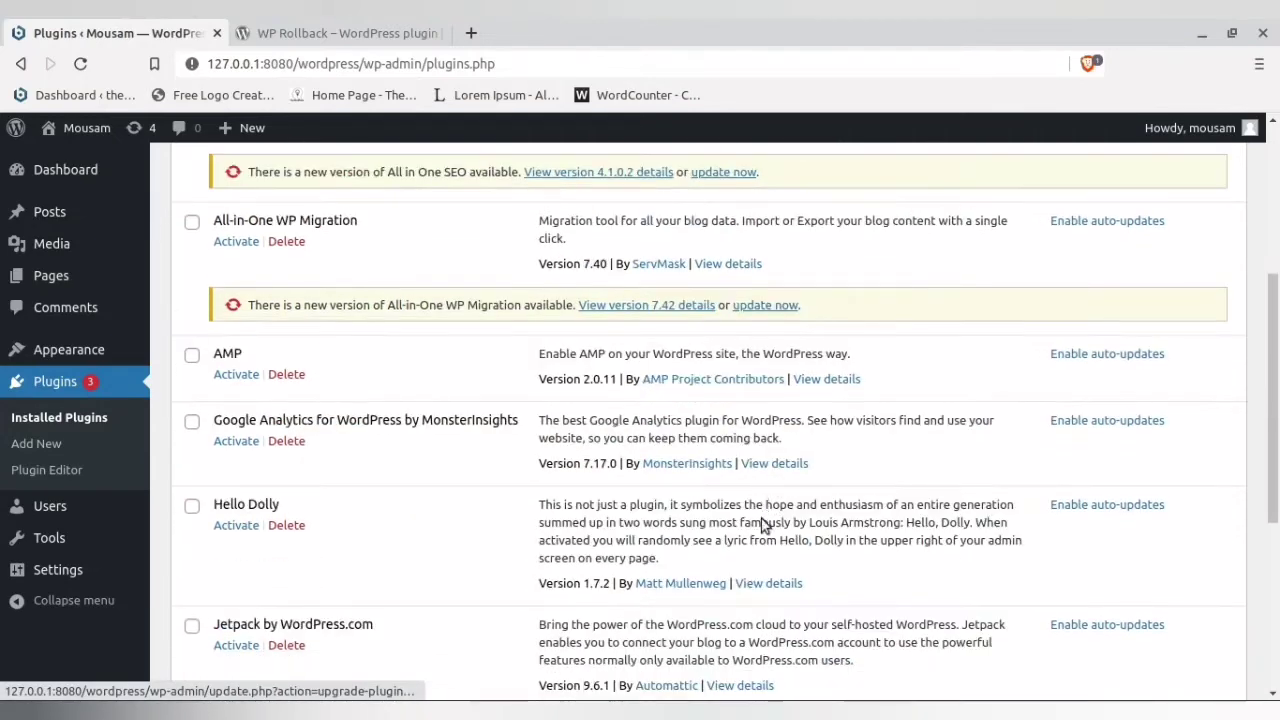
scroll(740, 480, down, 3)
scroll(697, 434, up, 6)
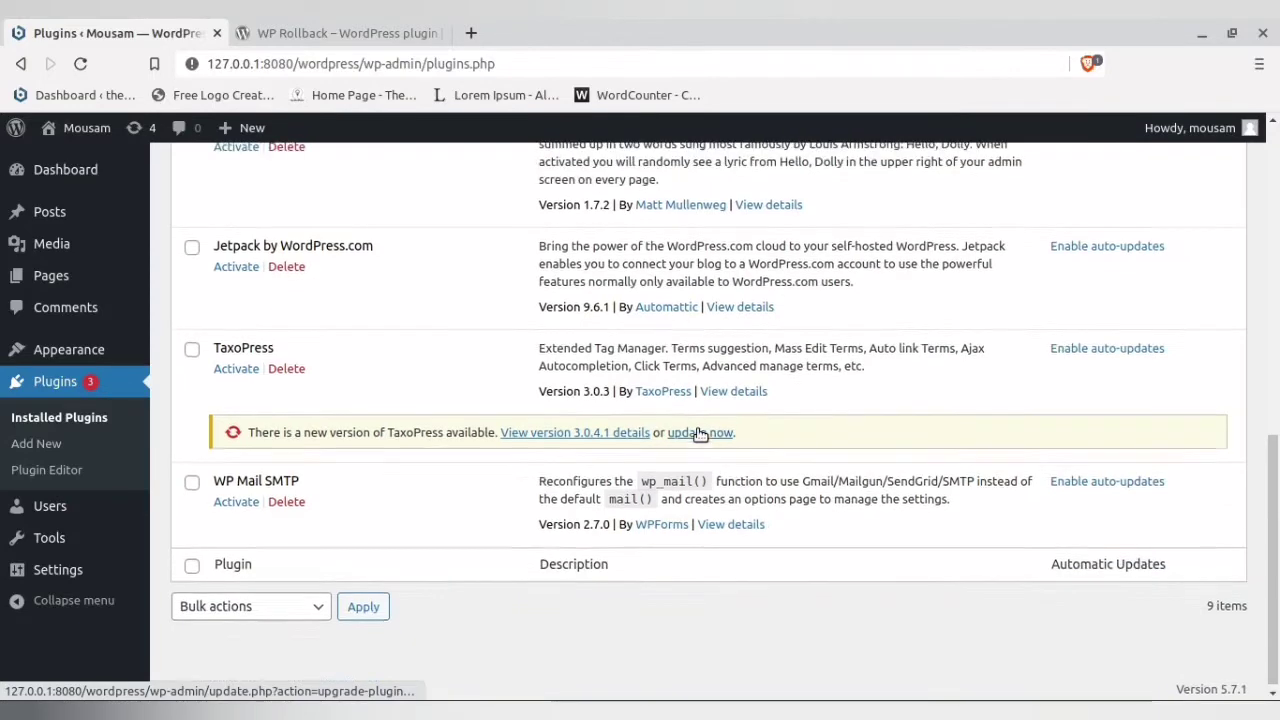
scroll(690, 430, up, 8)
scroll(483, 397, down, 3)
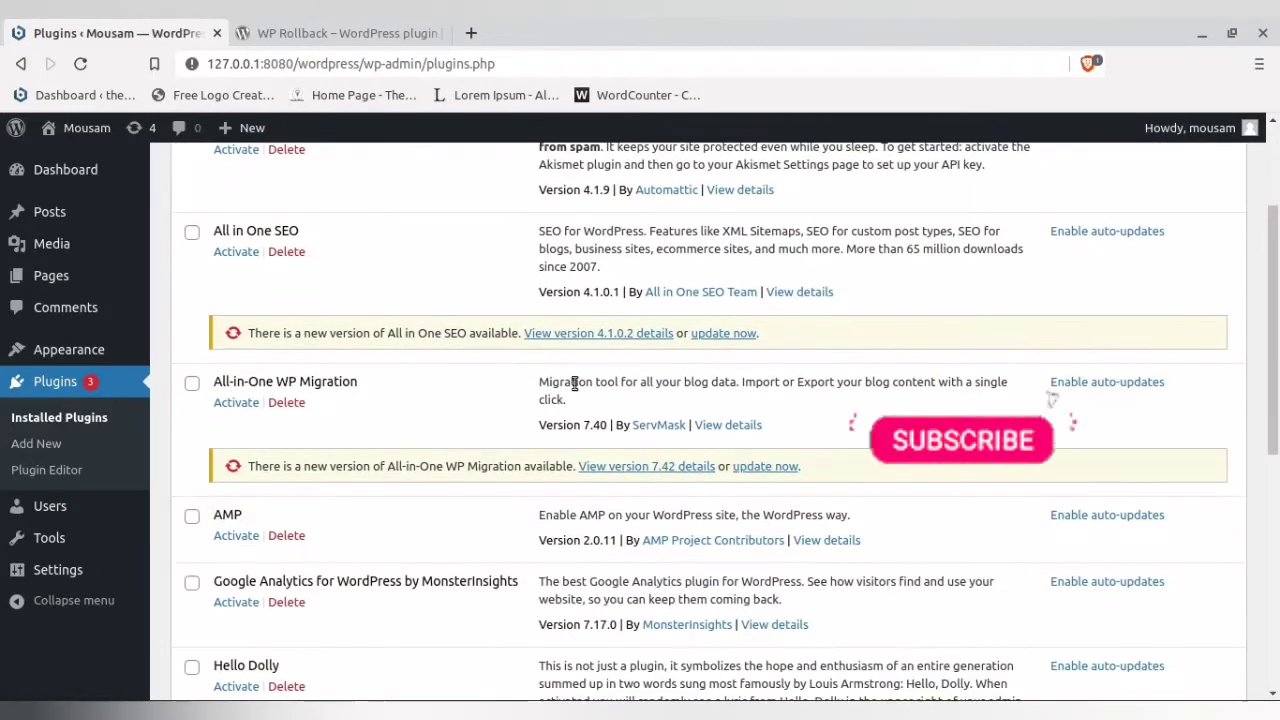
click(723, 335)
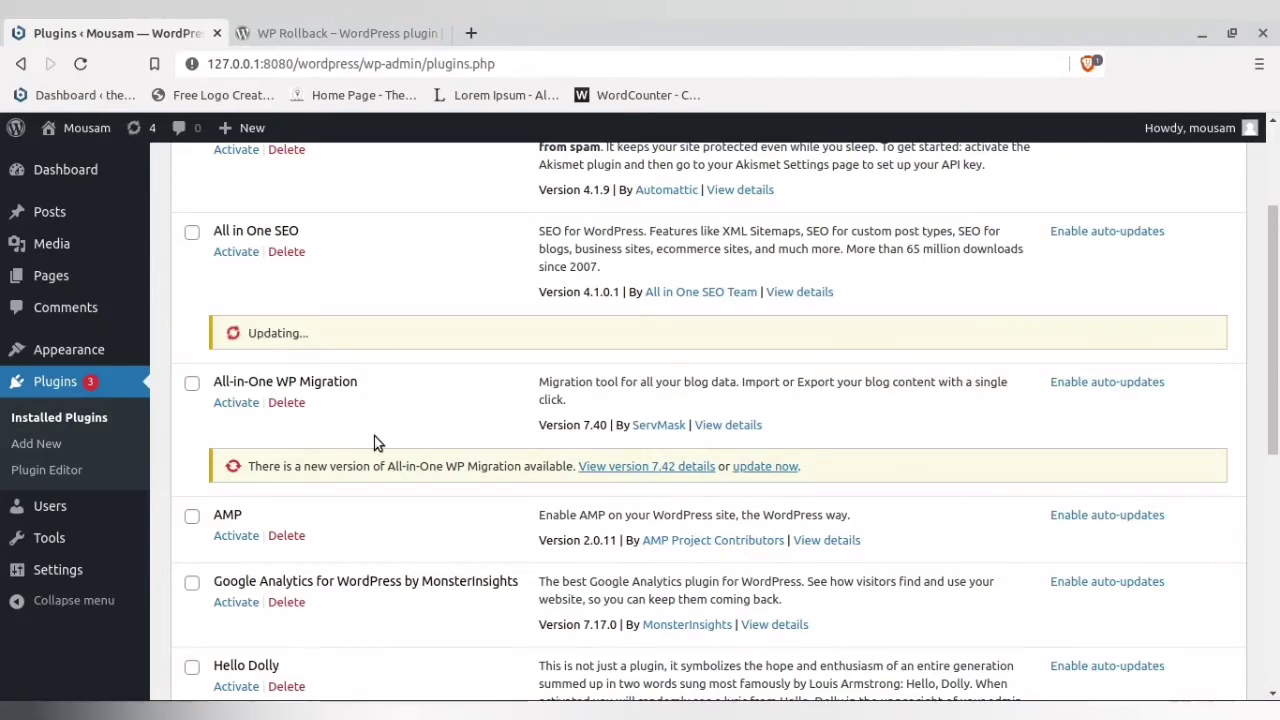
click(502, 652)
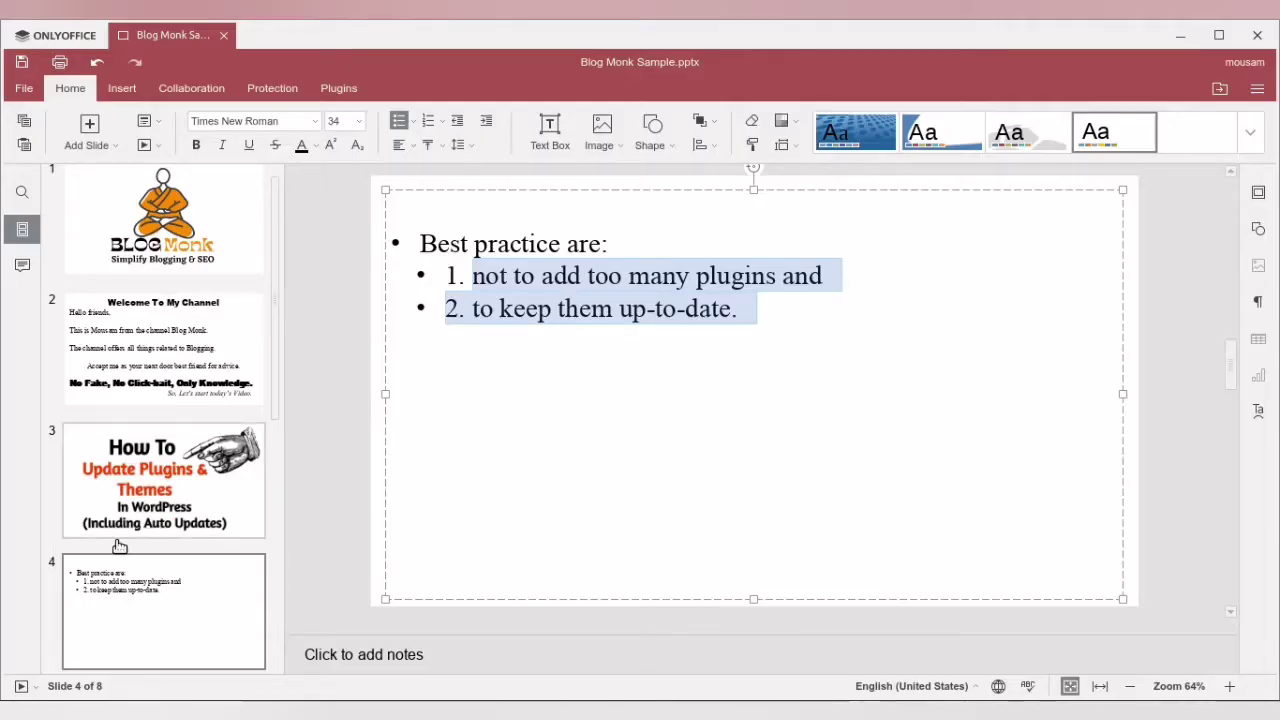
Show slide 5, highlight 'WordPress 5.5', then return to the WordPress plugins page.
scroll(165, 480, down, 3)
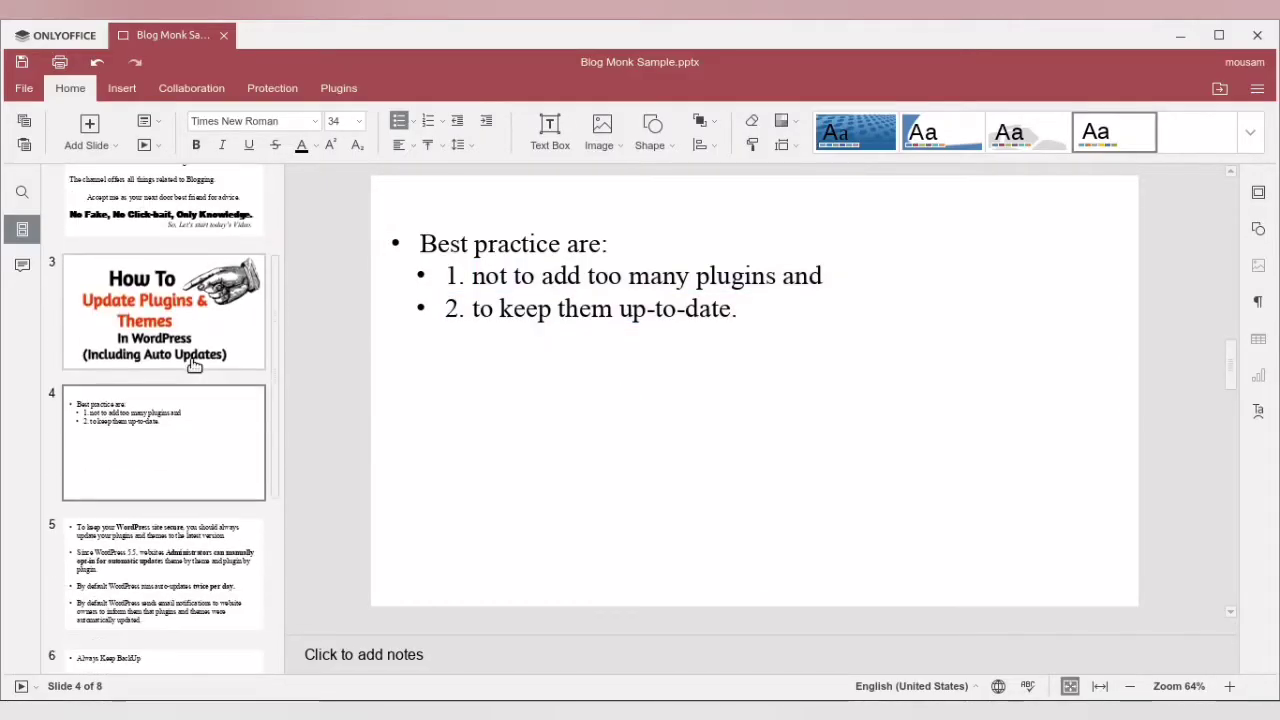
click(188, 589)
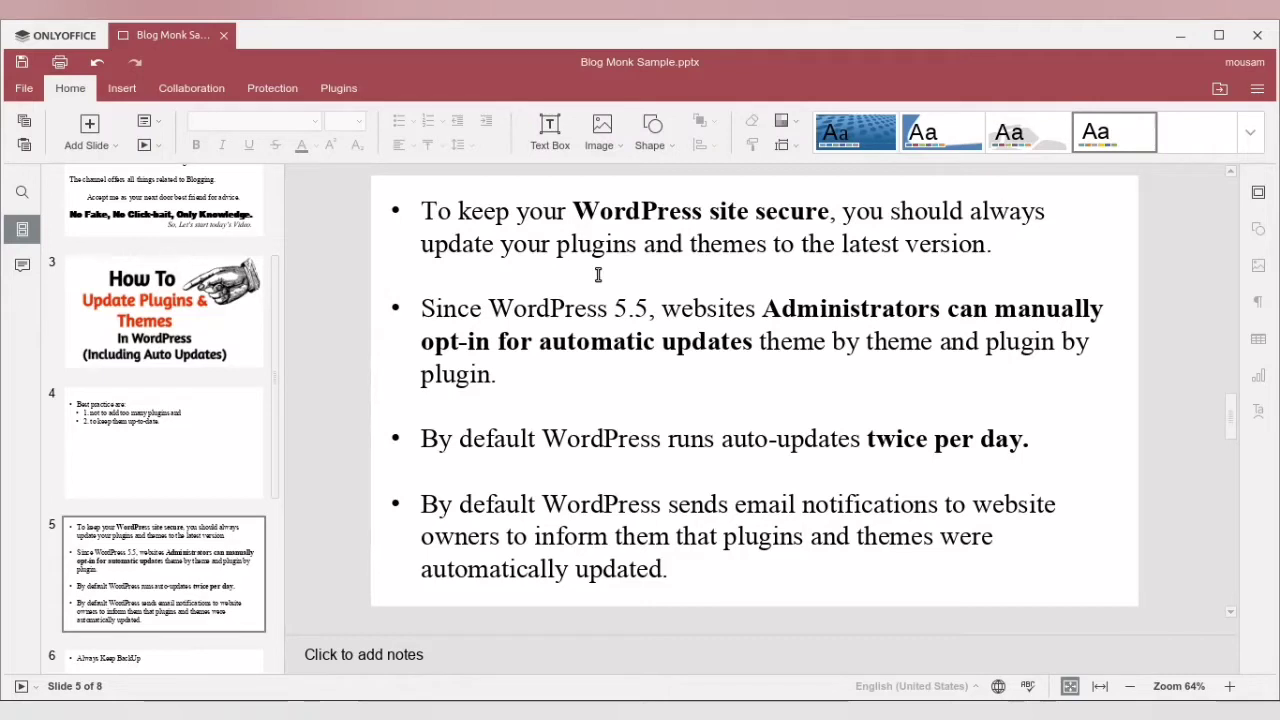
drag(492, 309, 645, 310)
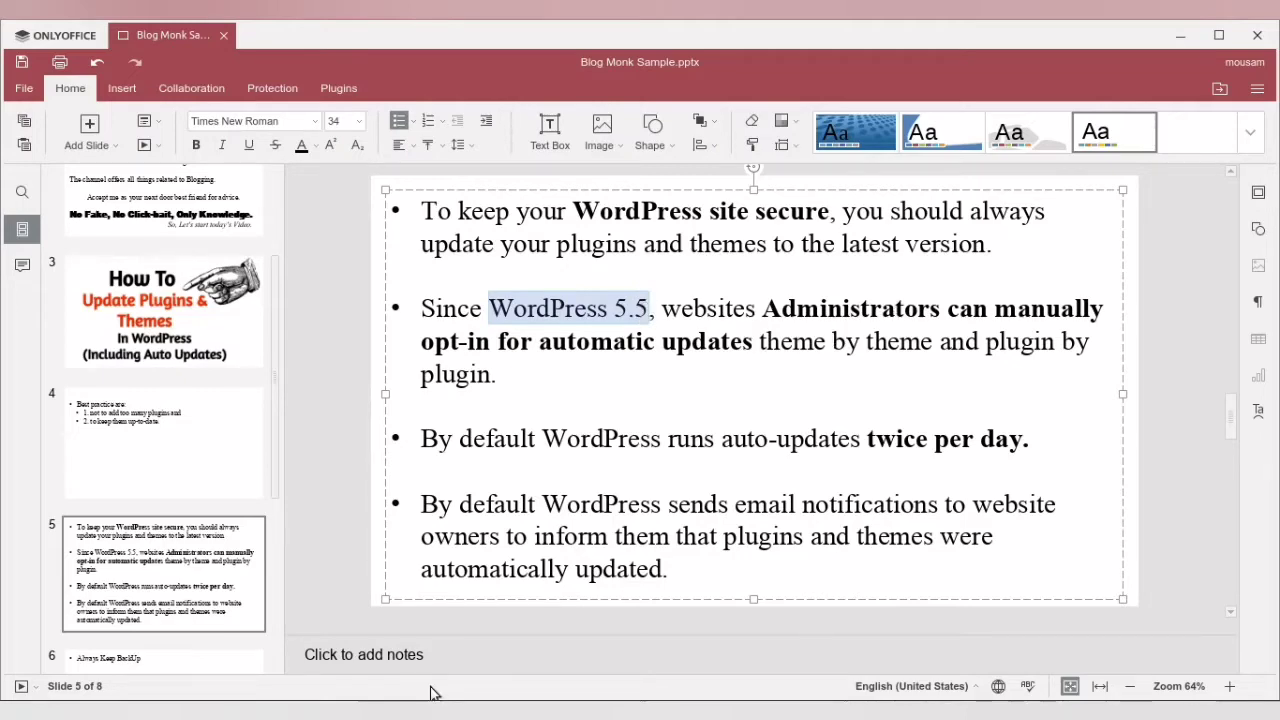
mouse_move(365, 710)
click(365, 640)
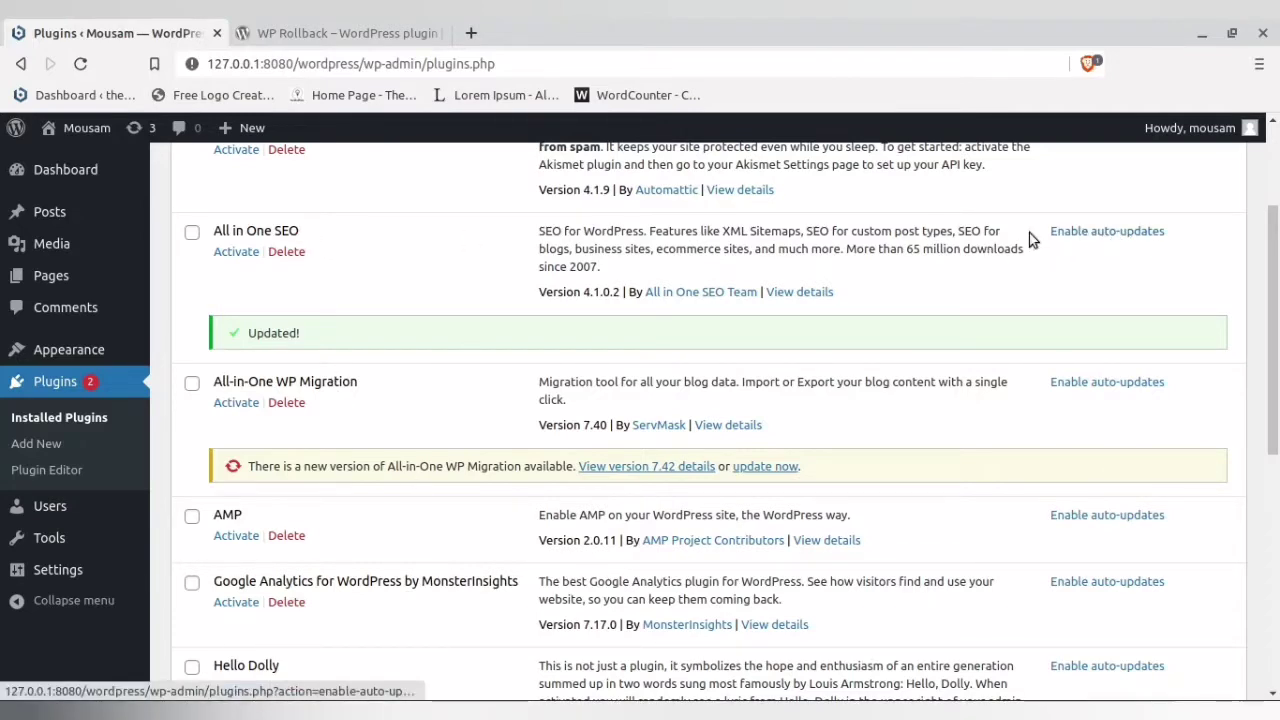
Enable auto-updates for the All in One SEO plugin.
click(1104, 233)
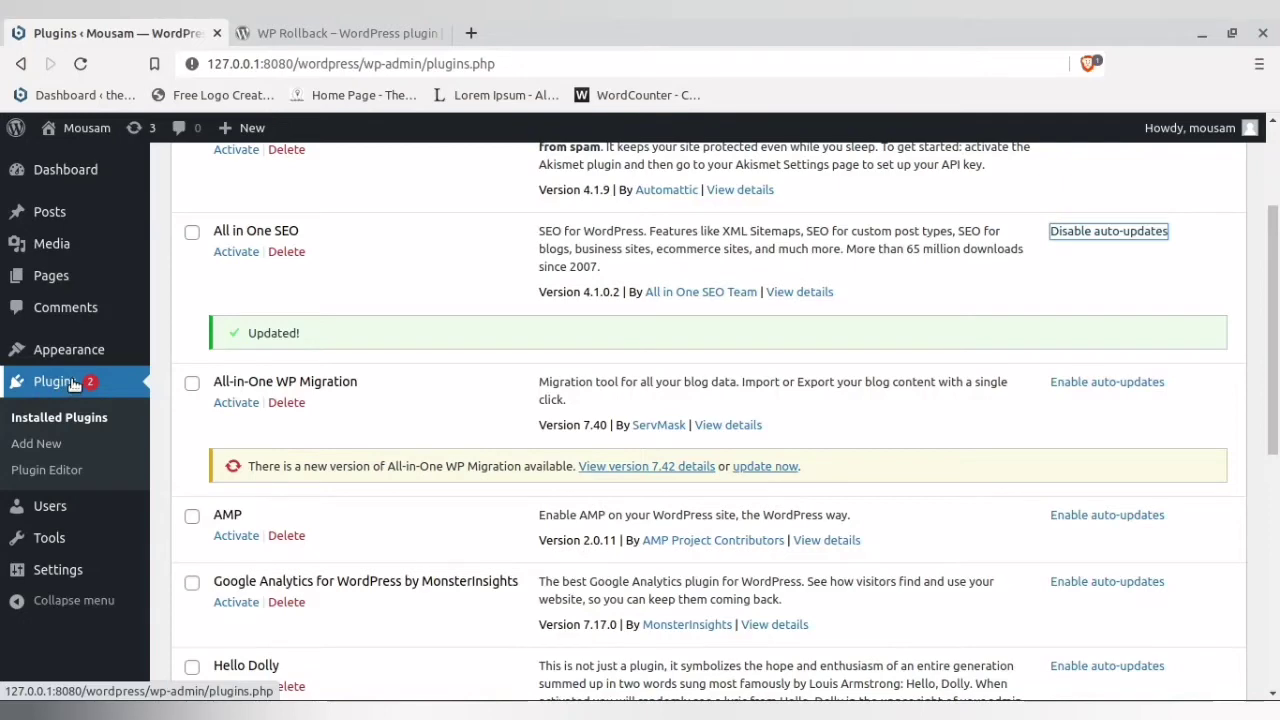
scroll(72, 385, up, 2)
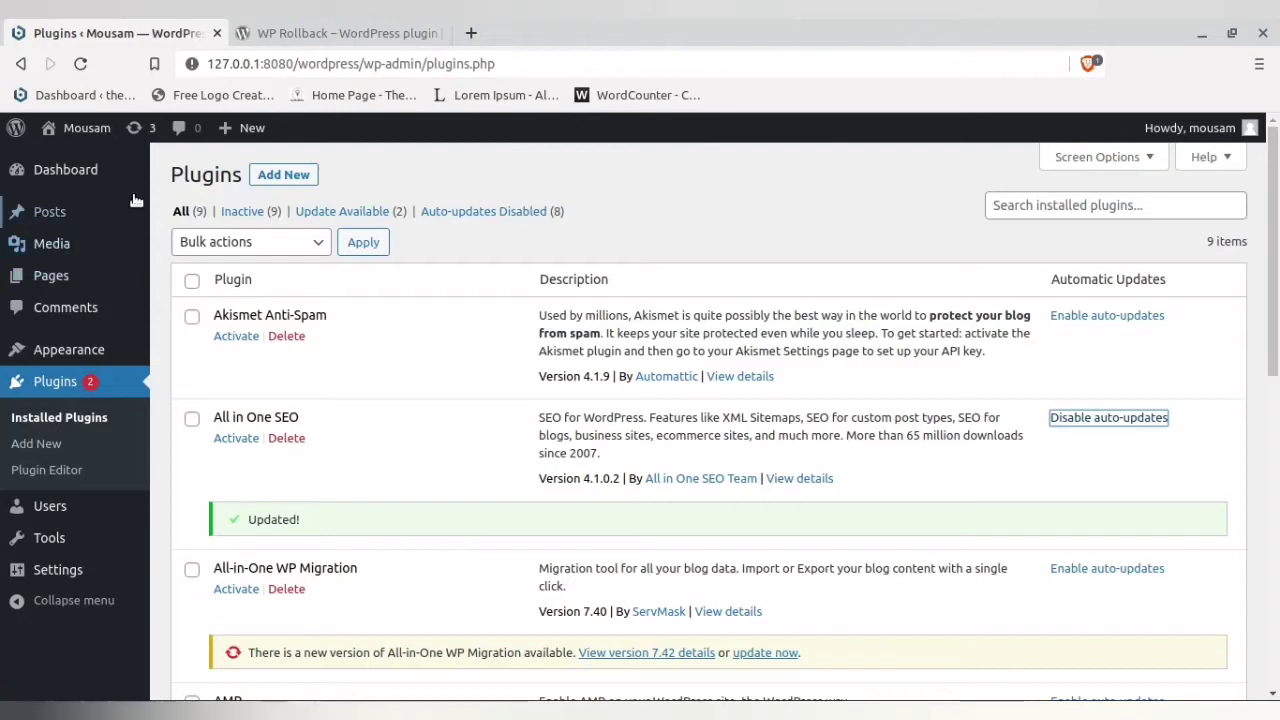
On Dashboard > Updates, select All-in-One WP Migration and TaxoPress and update both.
mouse_move(94, 263)
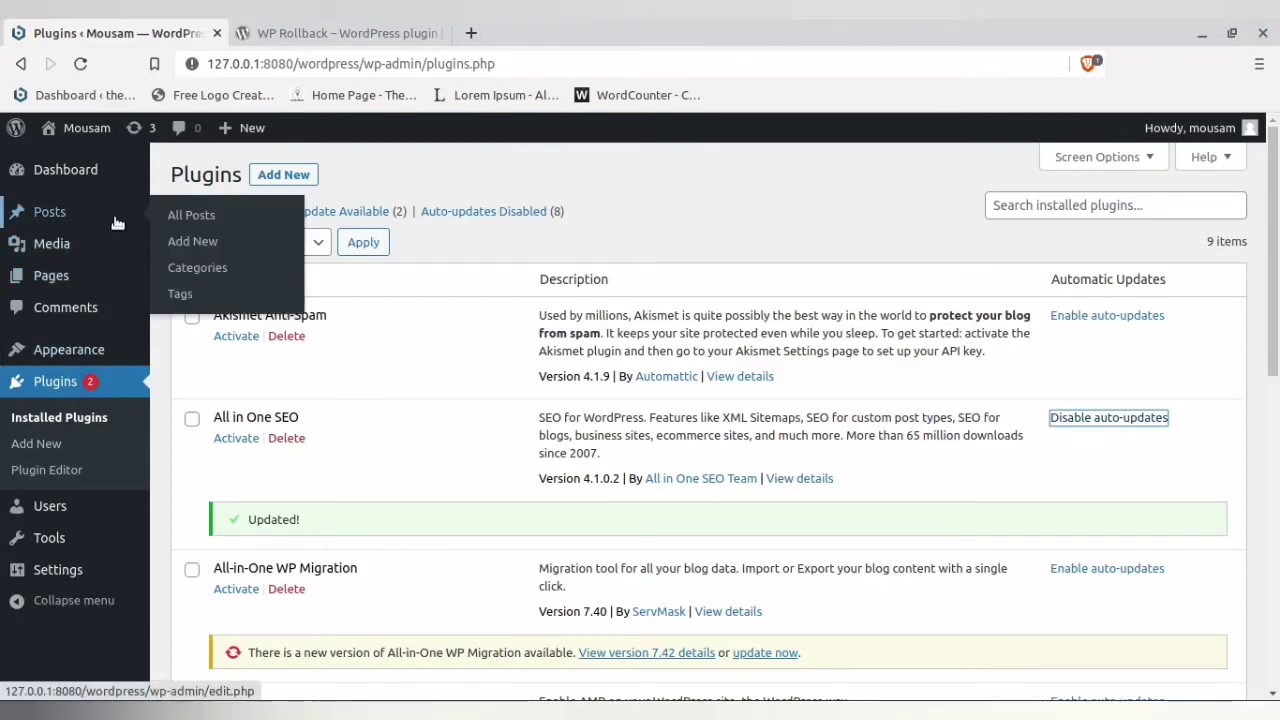
mouse_move(82, 170)
click(215, 200)
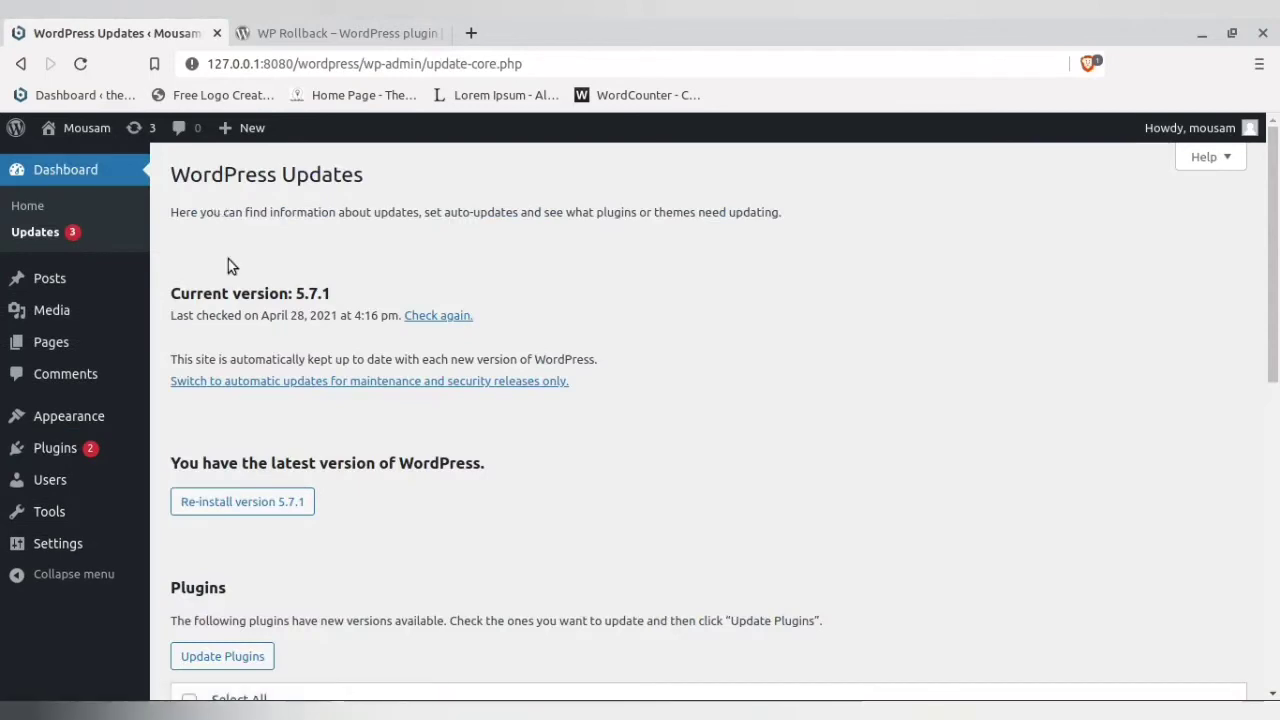
scroll(257, 283, down, 3)
click(190, 404)
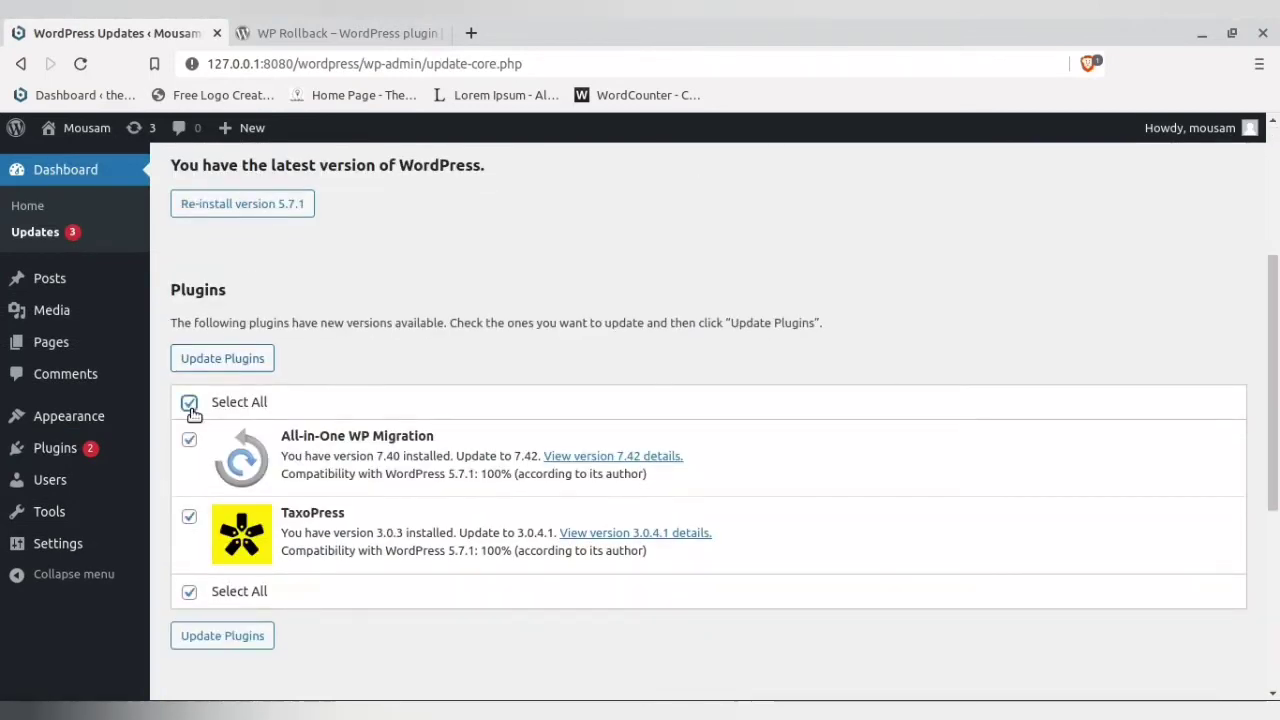
click(229, 636)
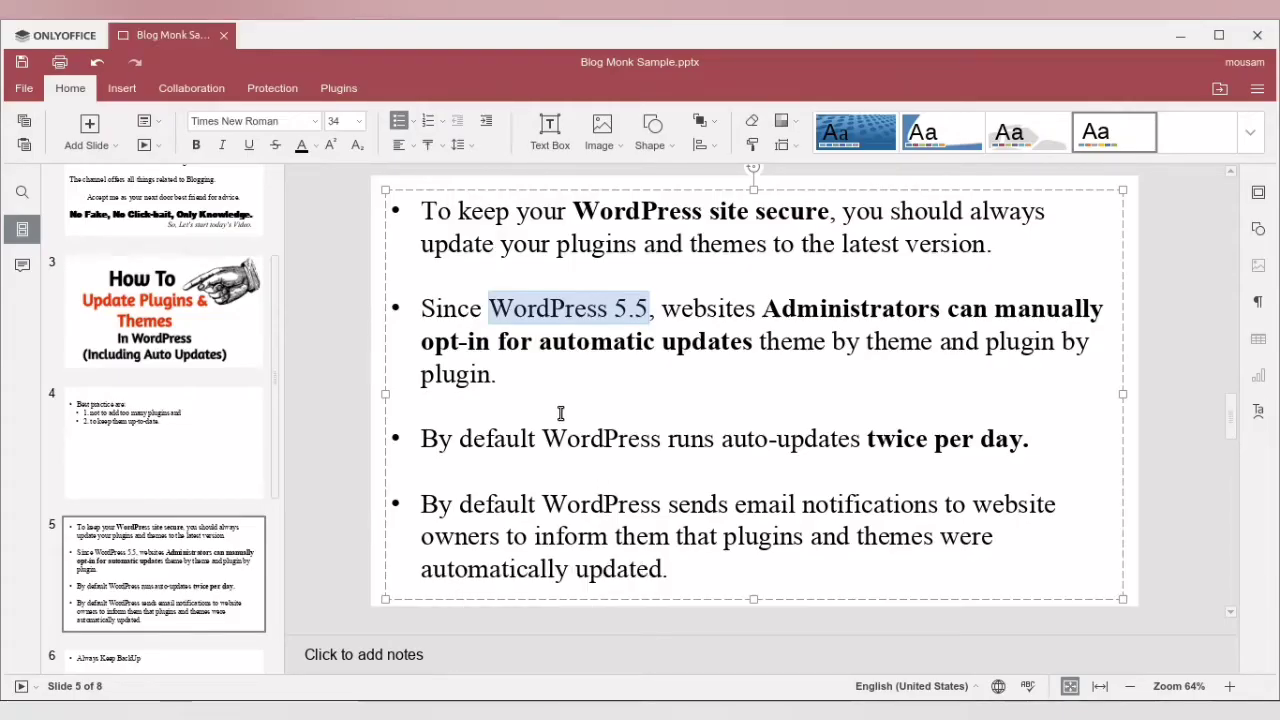
Highlight slide 5's twice-daily auto-update and email notification bullets, then return to the browser.
drag(527, 438, 1022, 440)
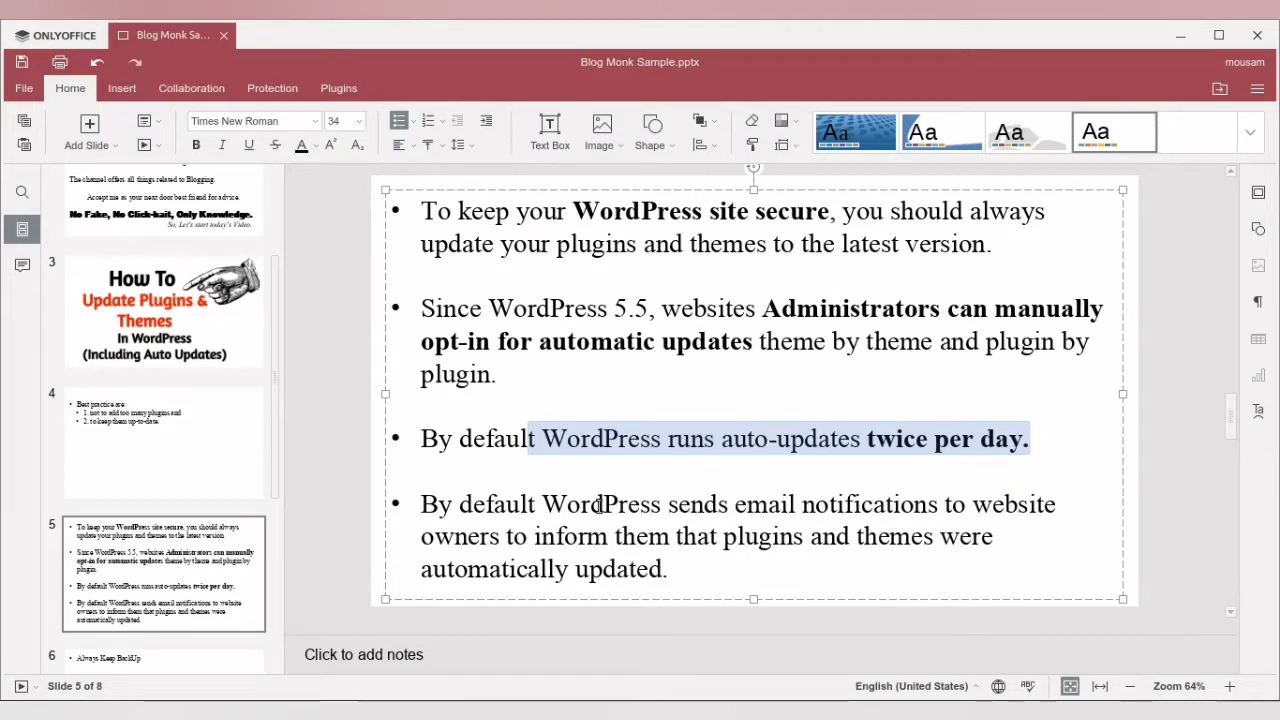
drag(543, 504, 944, 508)
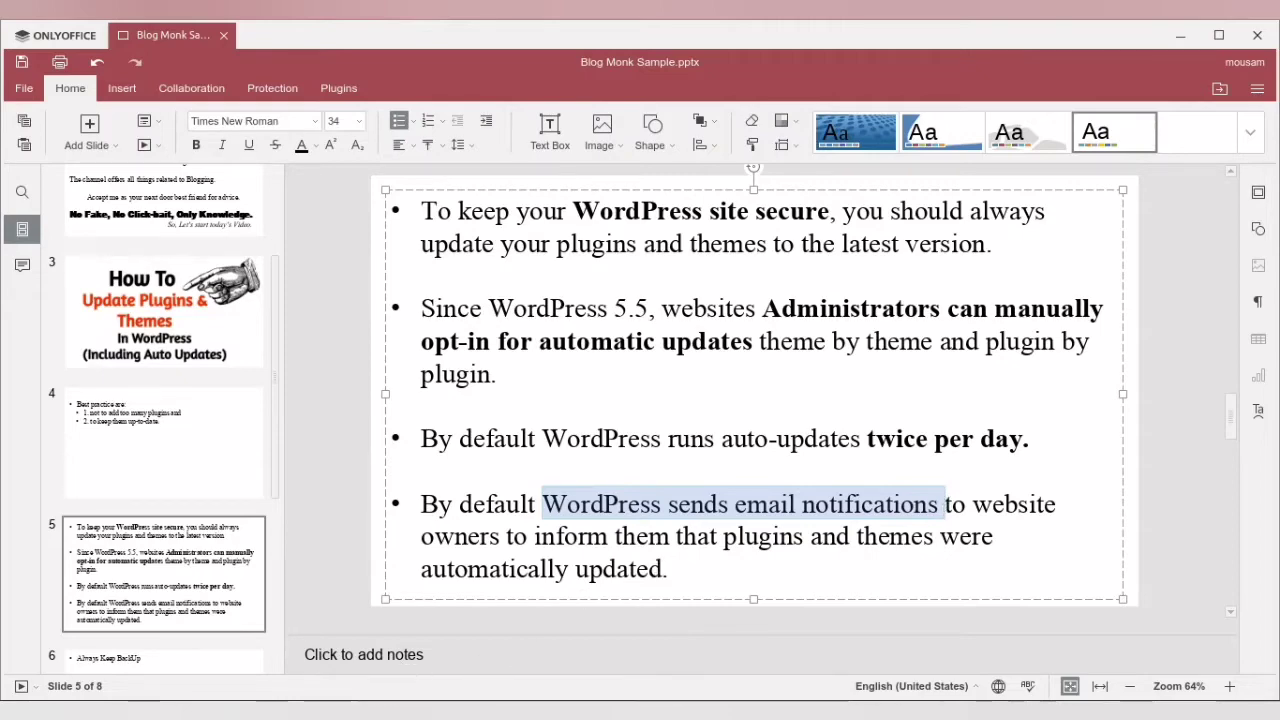
click(386, 712)
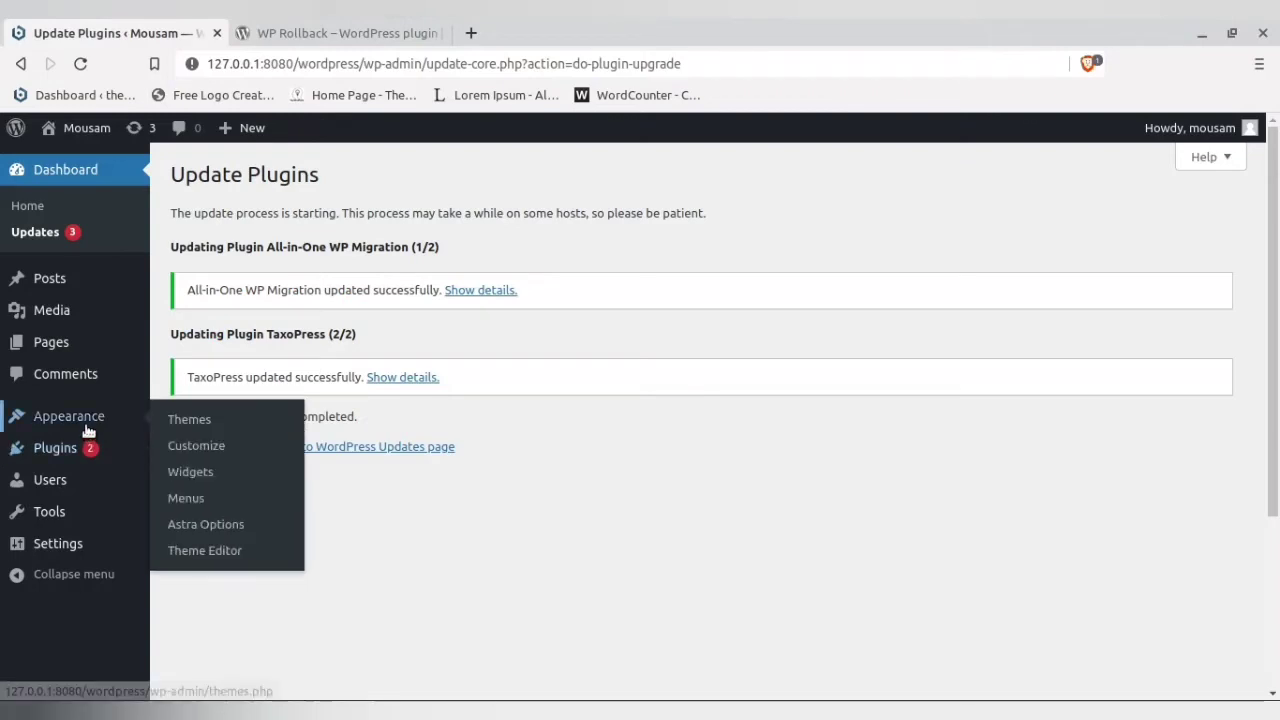
Open Settings > General and select the whole Administration Email Address field.
mouse_move(60, 542)
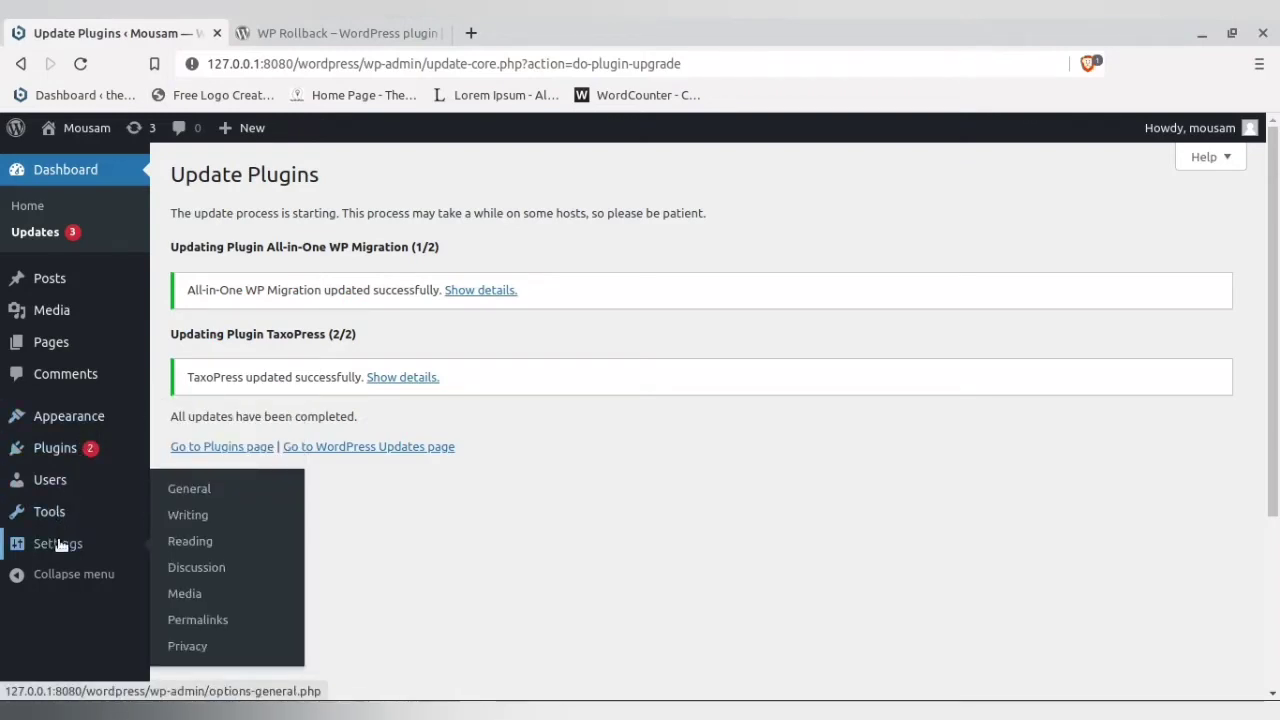
click(188, 490)
scroll(388, 350, down, 1)
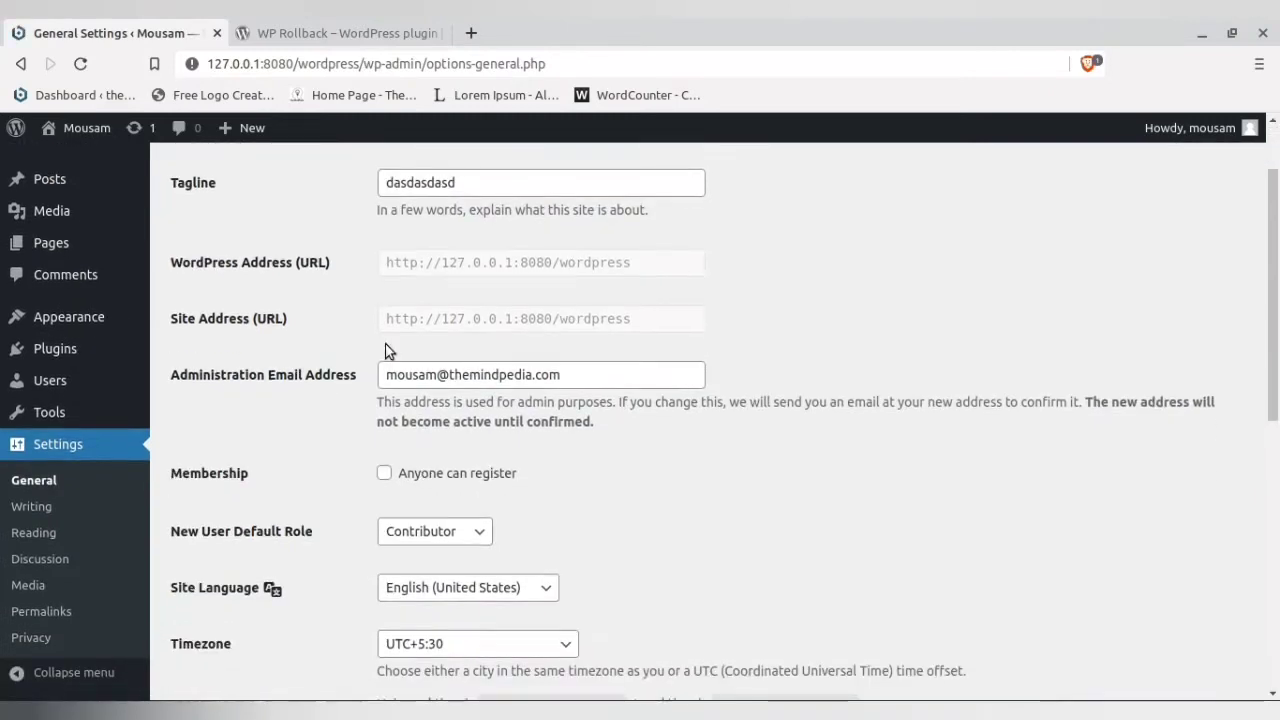
drag(413, 374, 349, 374)
click(593, 371)
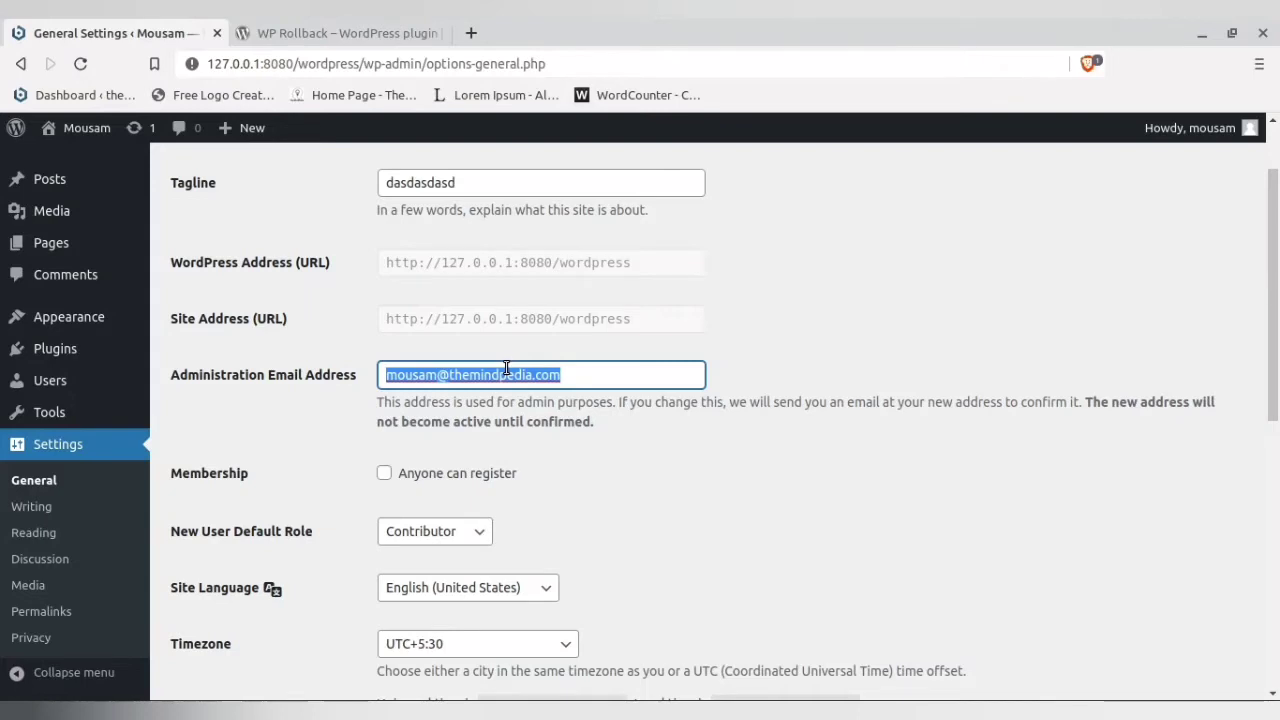
scroll(280, 380, up, 2)
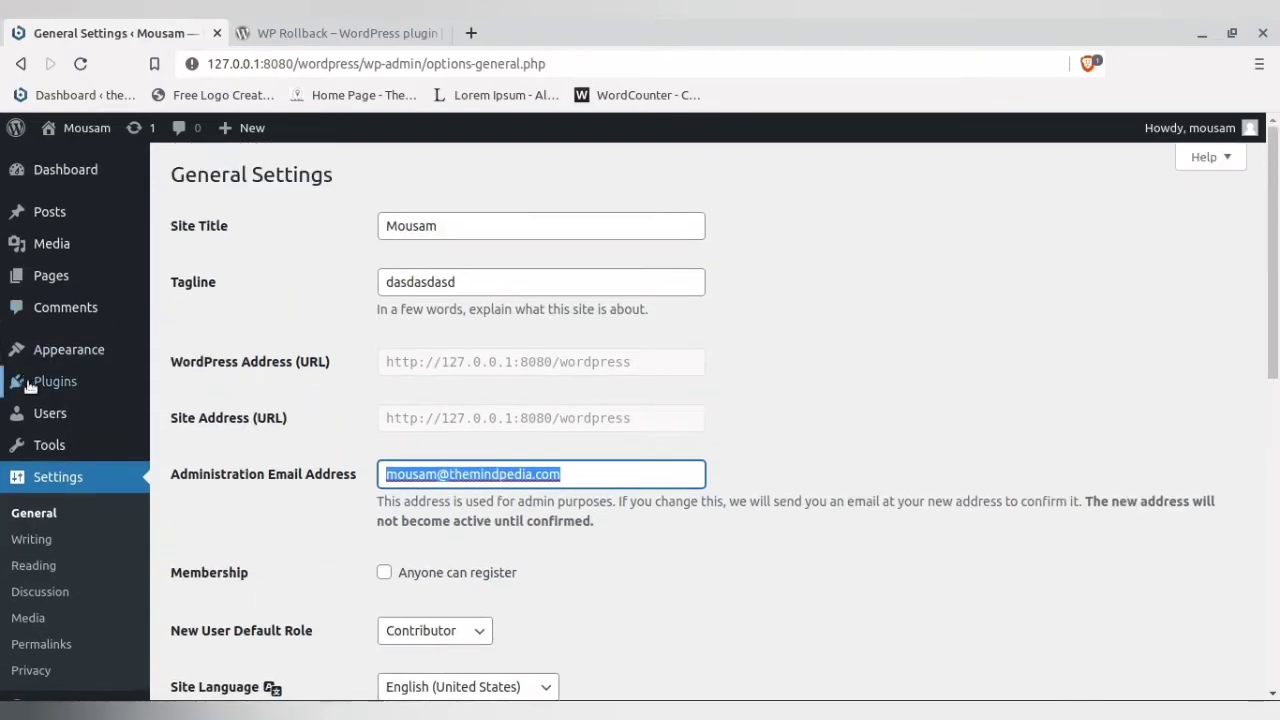
Reopen Installed Plugins and scroll the list, with All-in-One WP Migration now at 7.42.
mouse_move(144, 390)
click(209, 386)
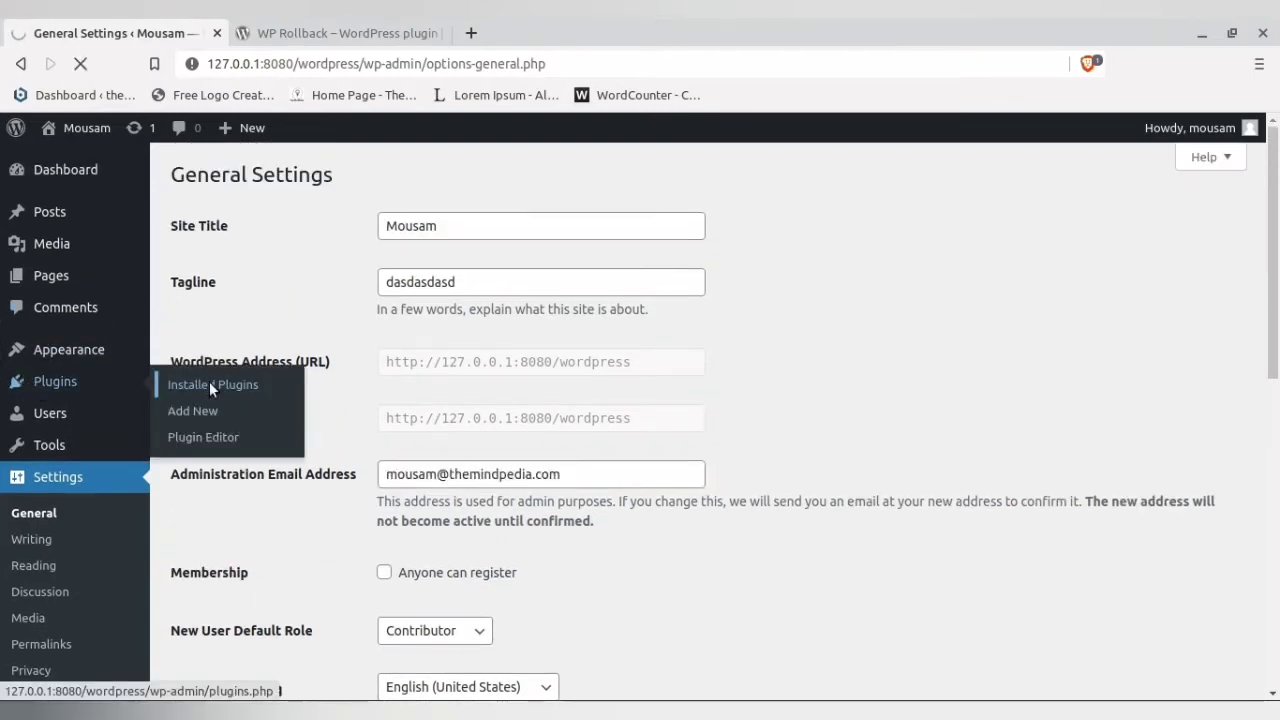
scroll(1194, 469, down, 2)
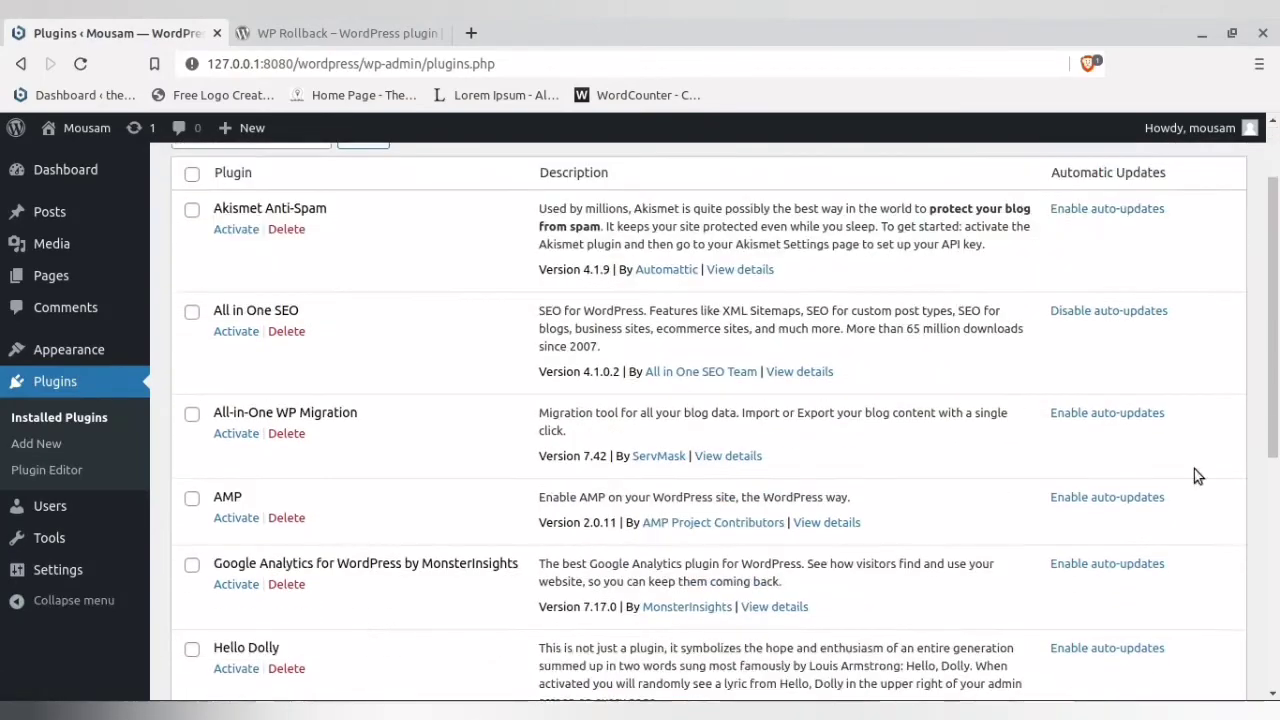
scroll(770, 460, down, 9)
scroll(775, 474, up, 8)
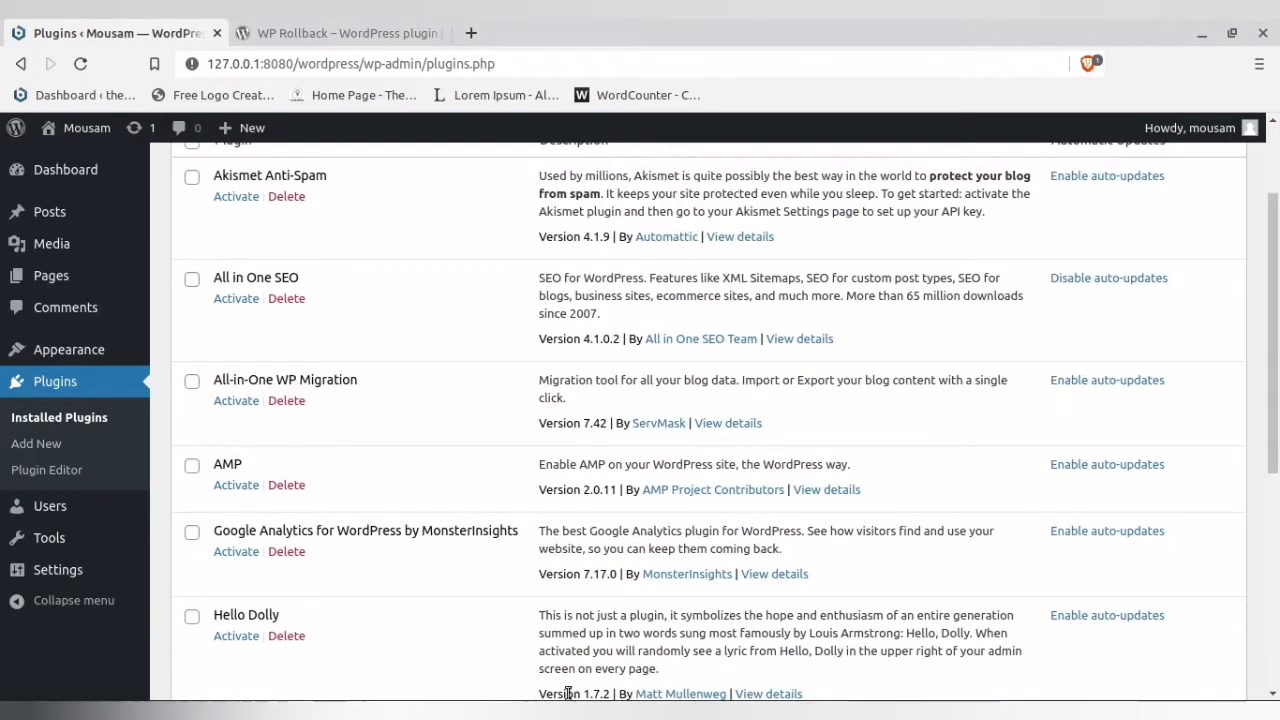
click(545, 712)
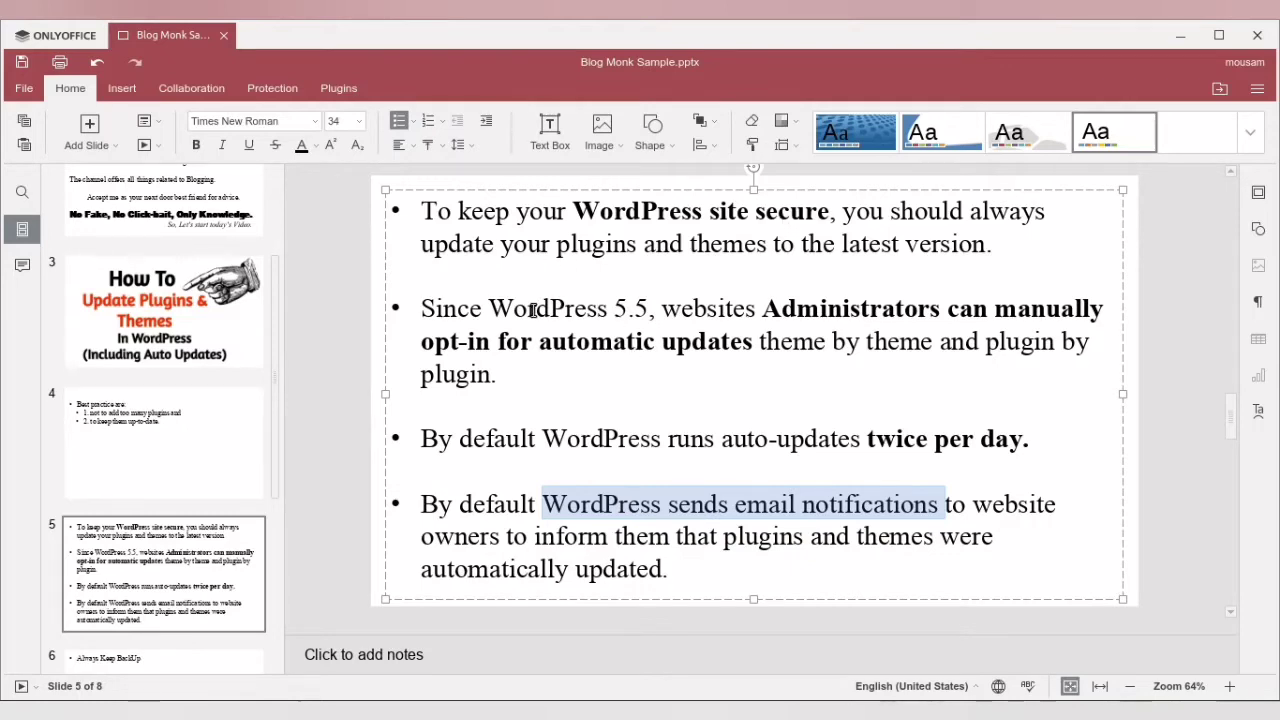
Show slide 6 on keeping backups and highlight 'Keep BackUp' in its title.
click(174, 568)
scroll(168, 575, down, 2)
click(166, 581)
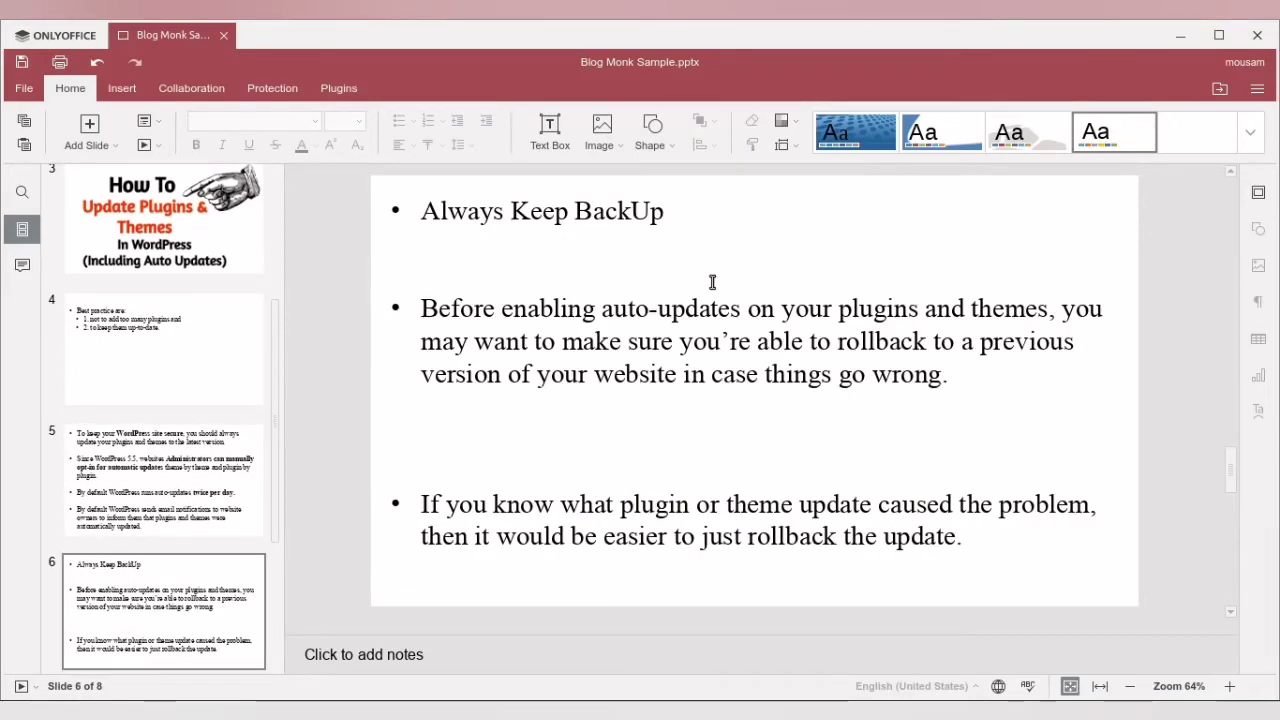
drag(498, 212, 671, 208)
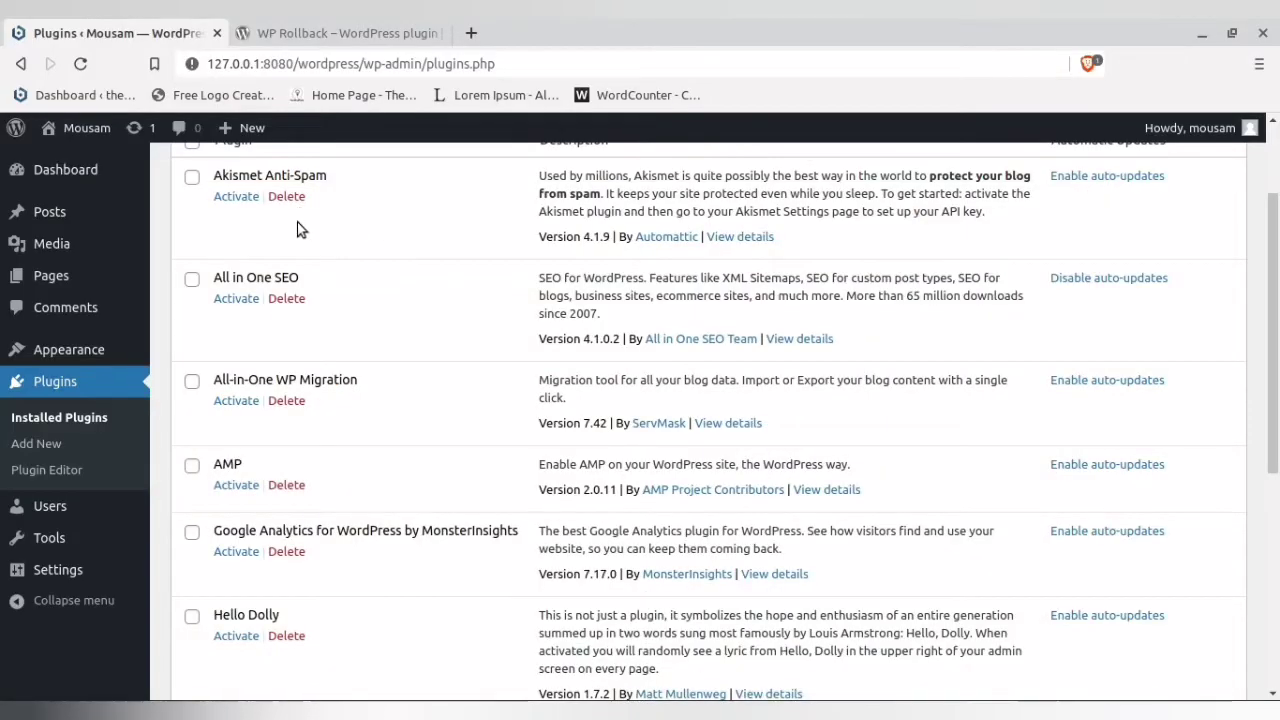
scroll(300, 230, up, 3)
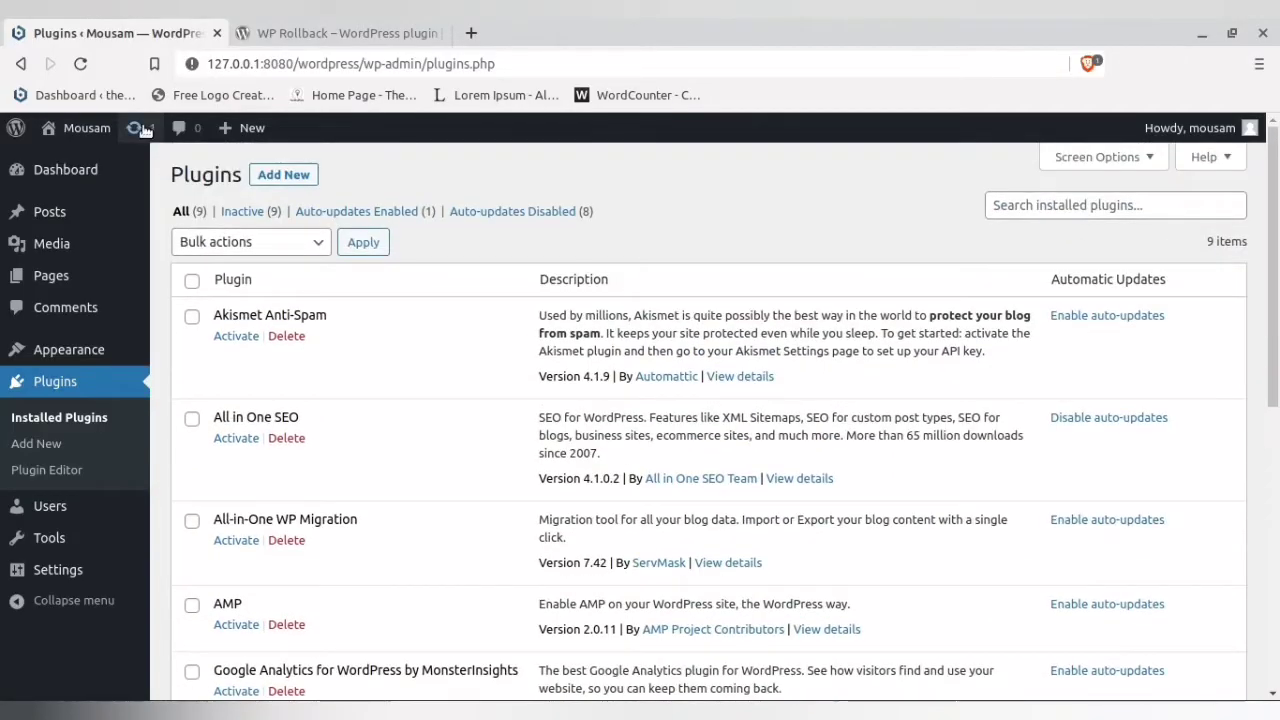
Update the Astra theme from 3.3.2 to 3.3.3 via the WordPress updates page.
click(136, 130)
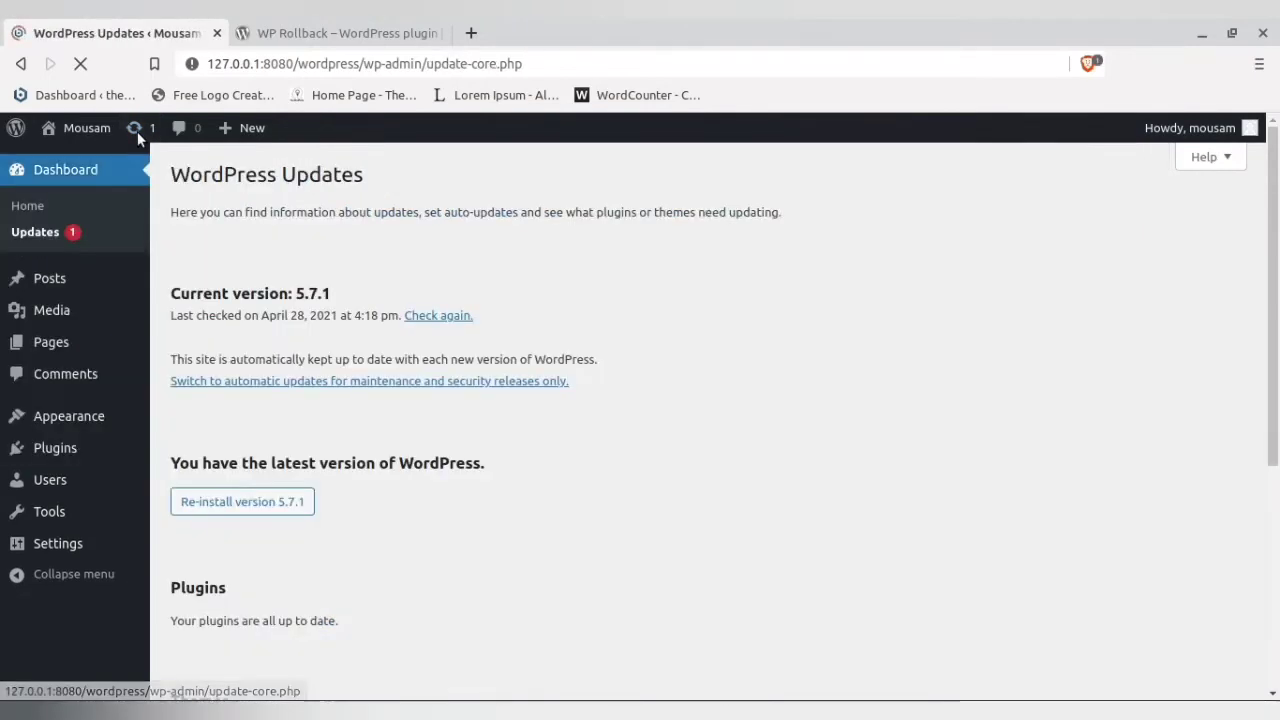
scroll(329, 464, down, 3)
scroll(329, 464, down, 1)
click(189, 497)
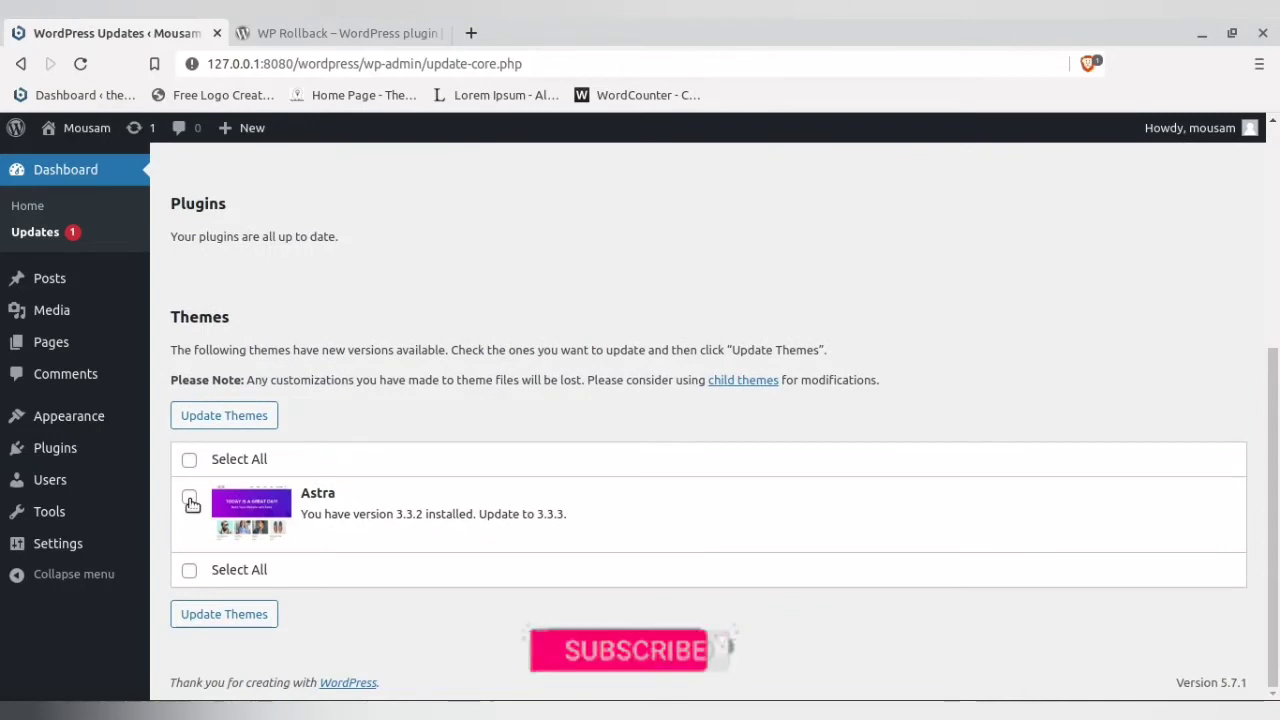
click(220, 616)
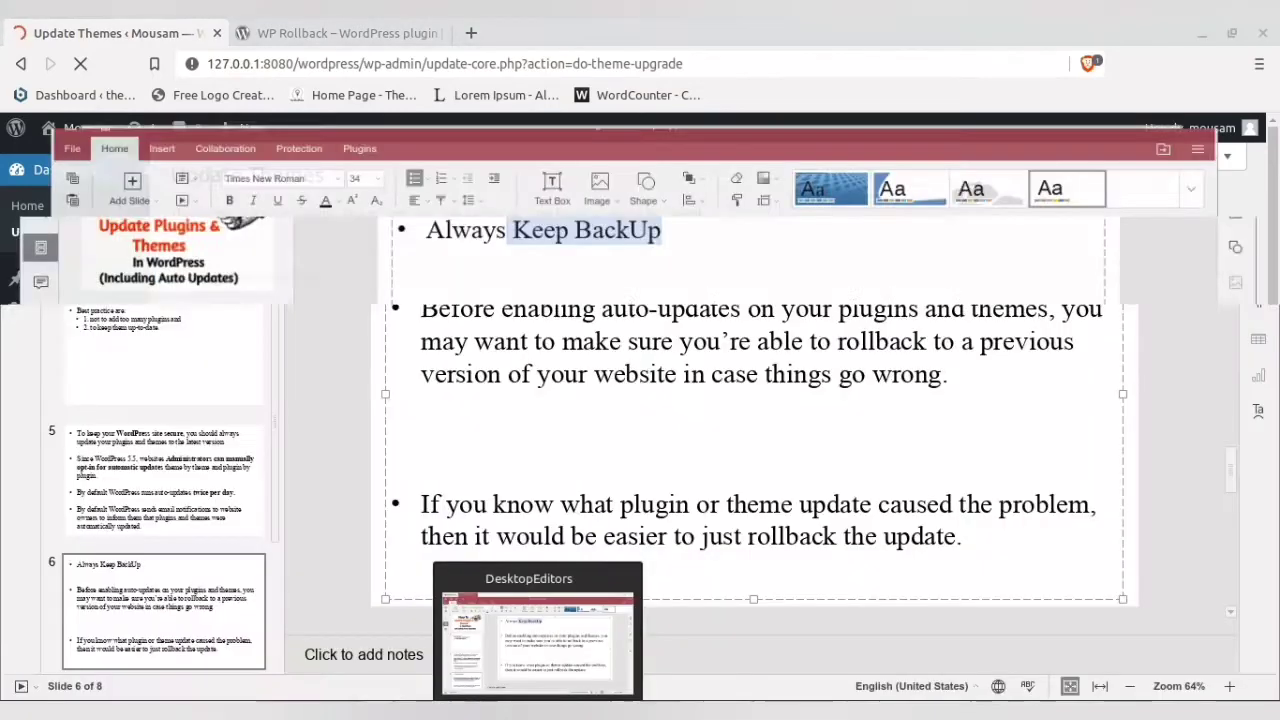
click(534, 630)
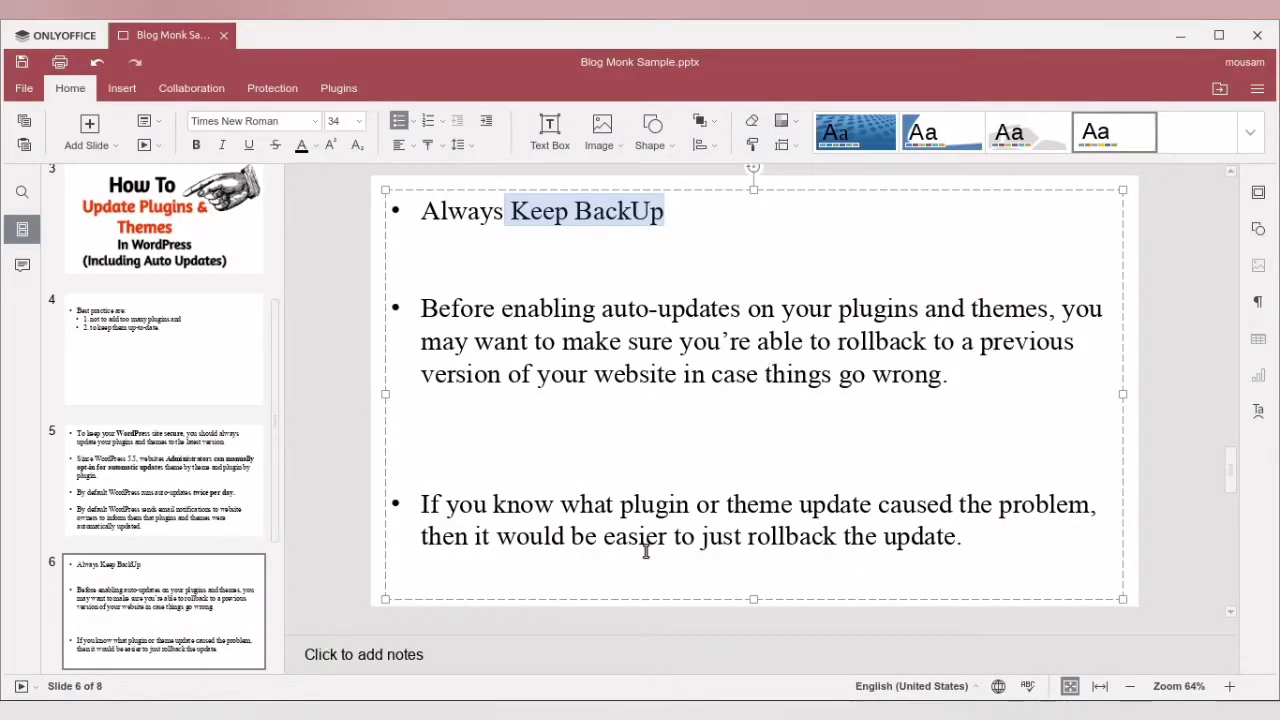
Highlight 'plugin or theme update' on slide 6, then move on to slide 7 about WP Rollback.
drag(615, 507, 880, 511)
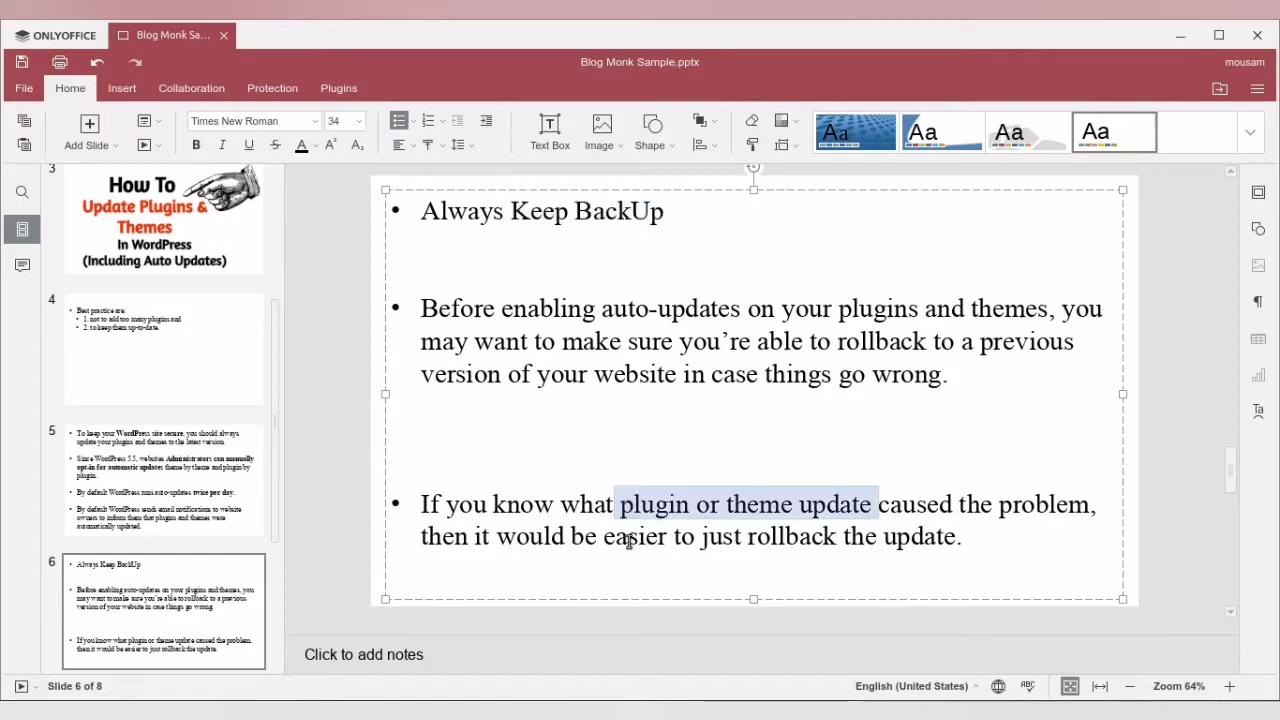
click(150, 562)
scroll(150, 562, down, 3)
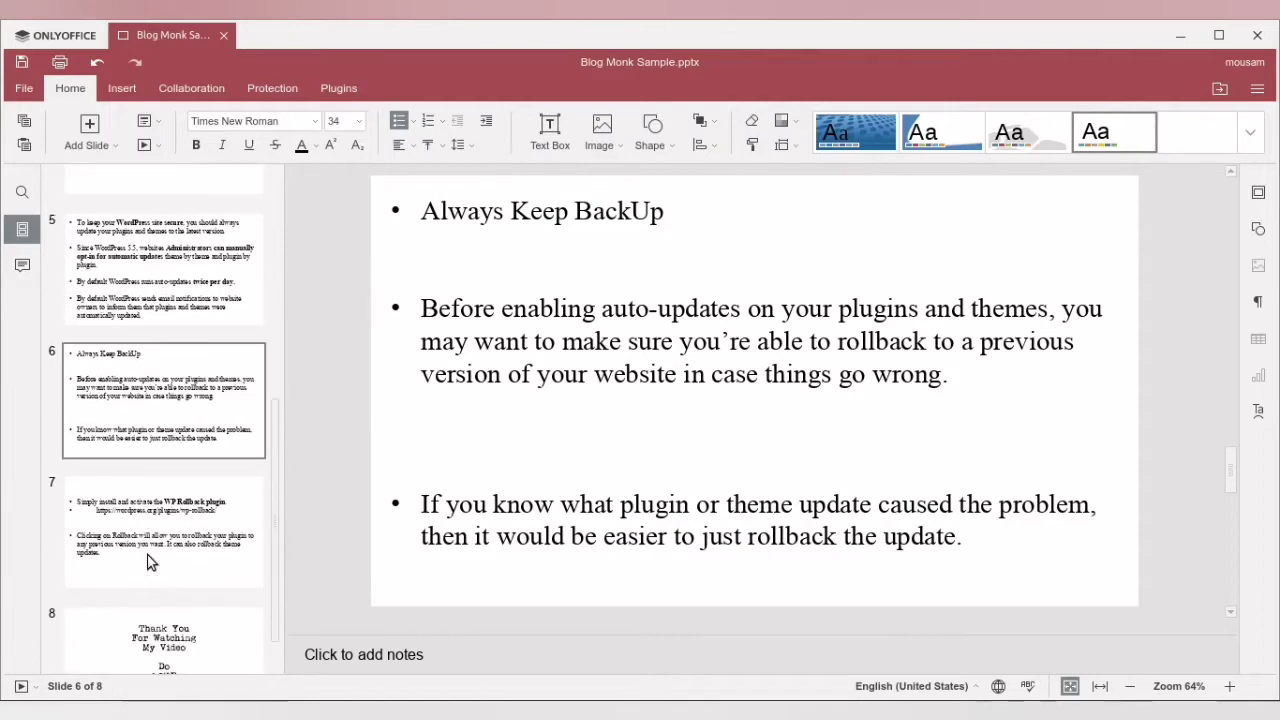
click(157, 546)
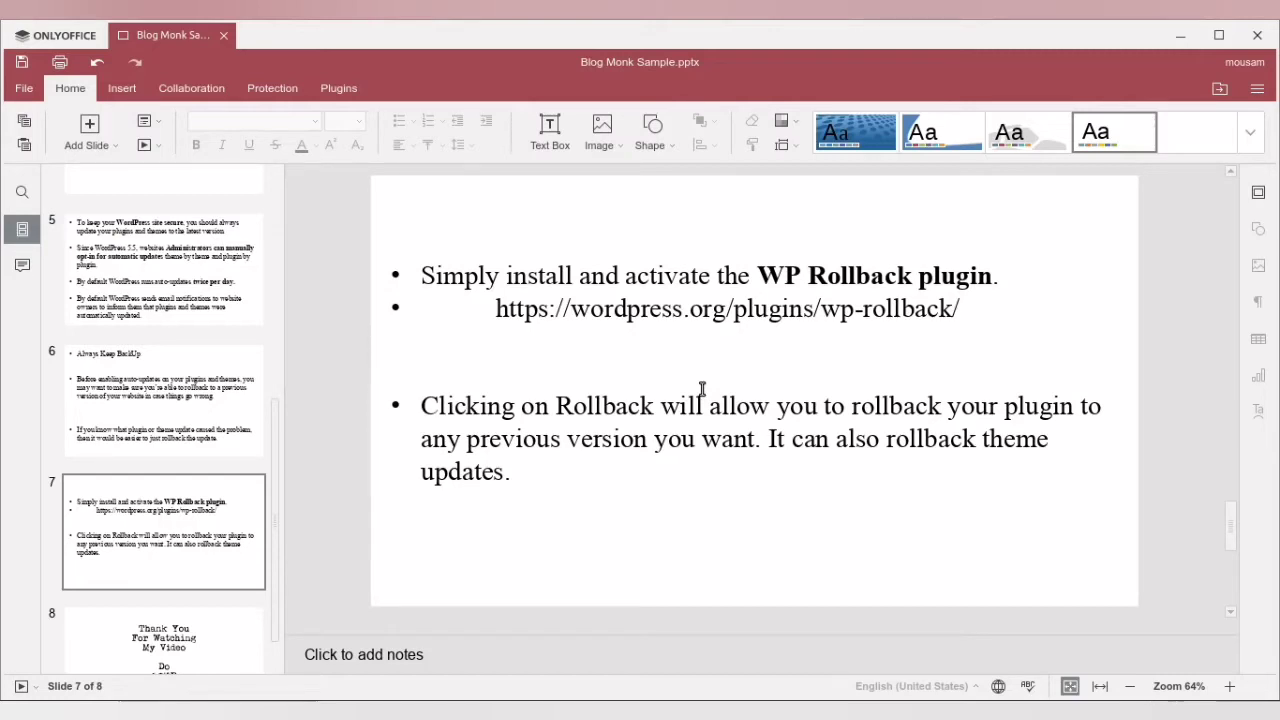
Copy the WP Rollback plugin page URL from slide 7 and open that page in the browser.
drag(757, 276, 990, 270)
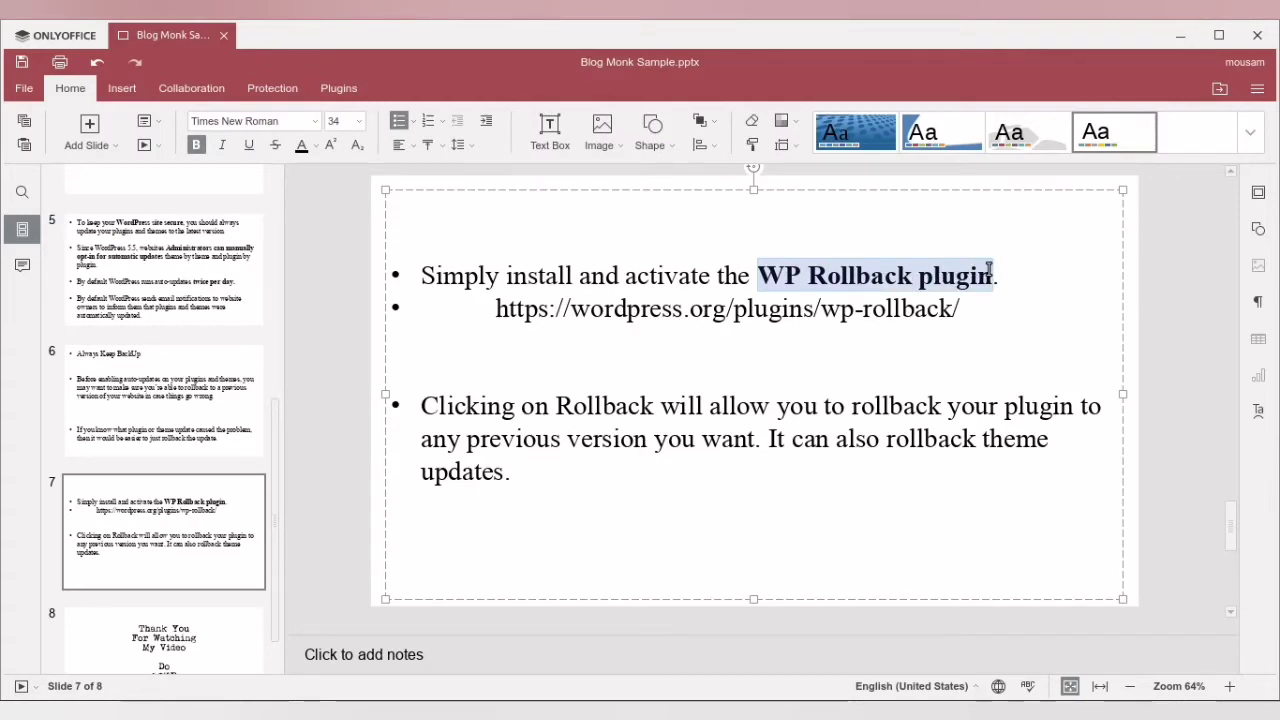
drag(500, 312, 965, 306)
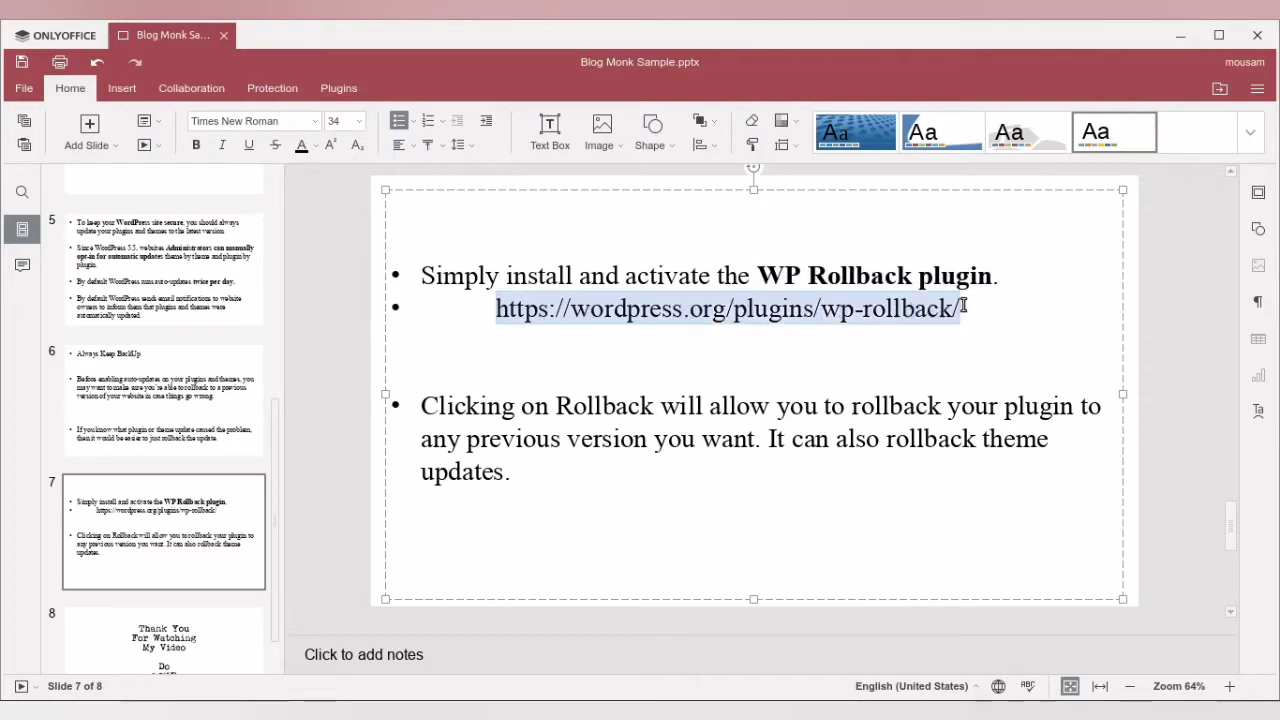
right_click(814, 322)
click(855, 361)
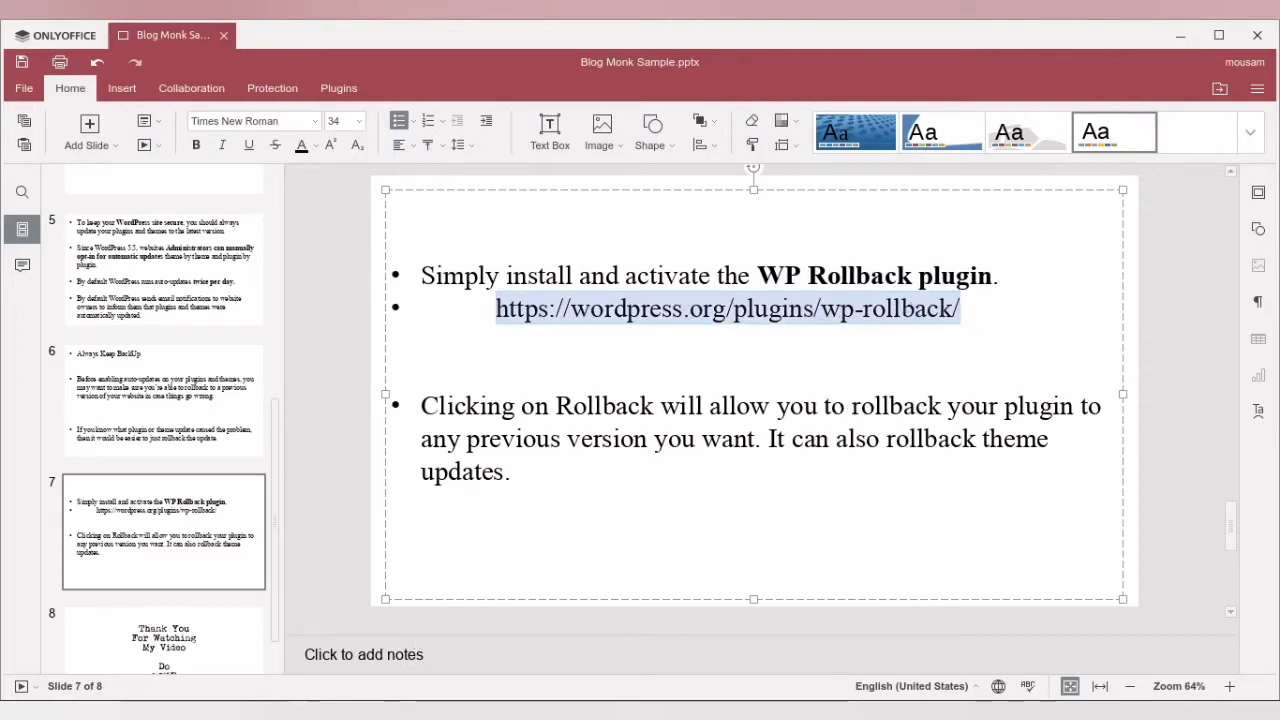
key(alt+Tab)
click(320, 30)
scroll(357, 371, down, 3)
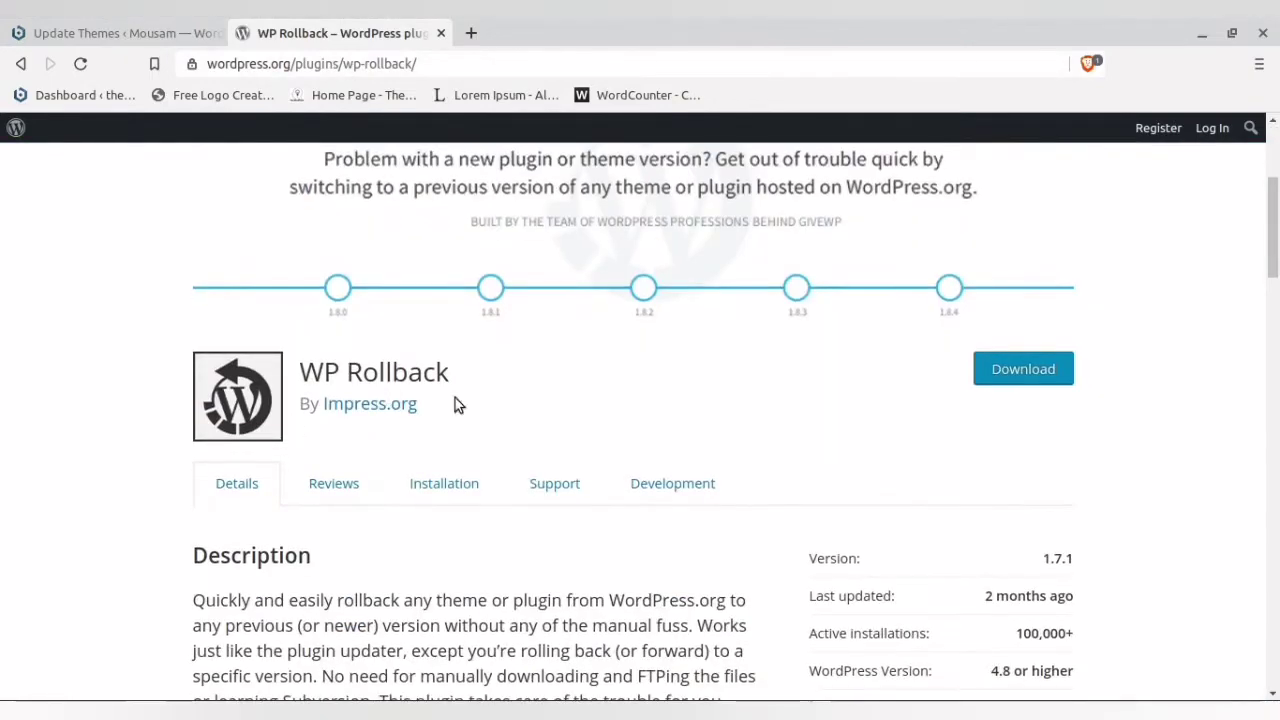
Scroll through the WP Rollback description on wordpress.org, then return to the Update Themes results.
scroll(420, 451, down, 5)
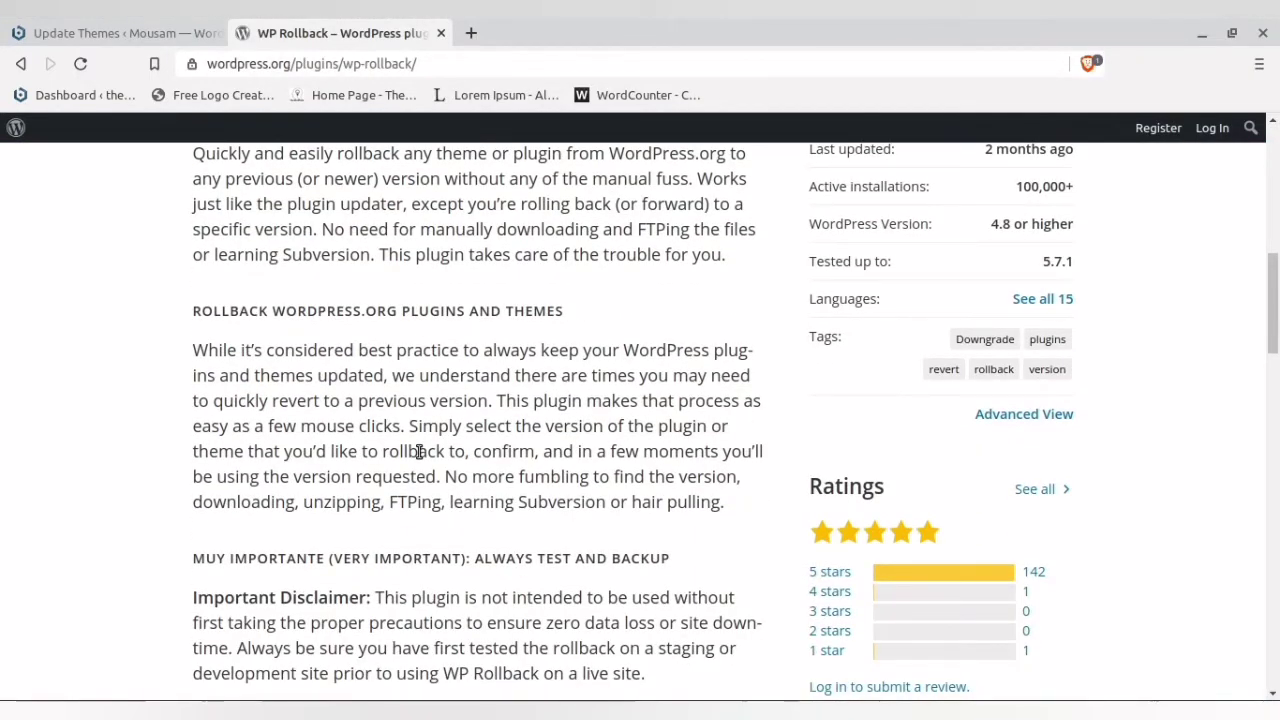
scroll(420, 451, up, 3)
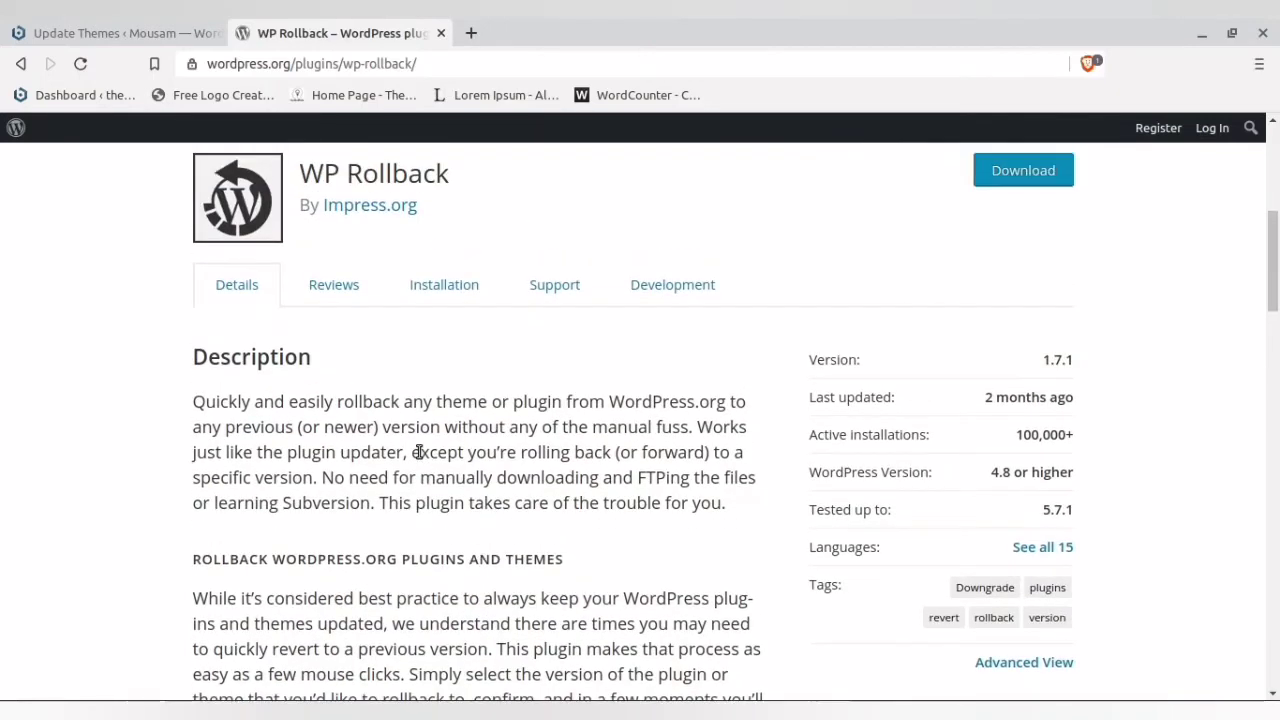
scroll(420, 451, up, 3)
click(37, 26)
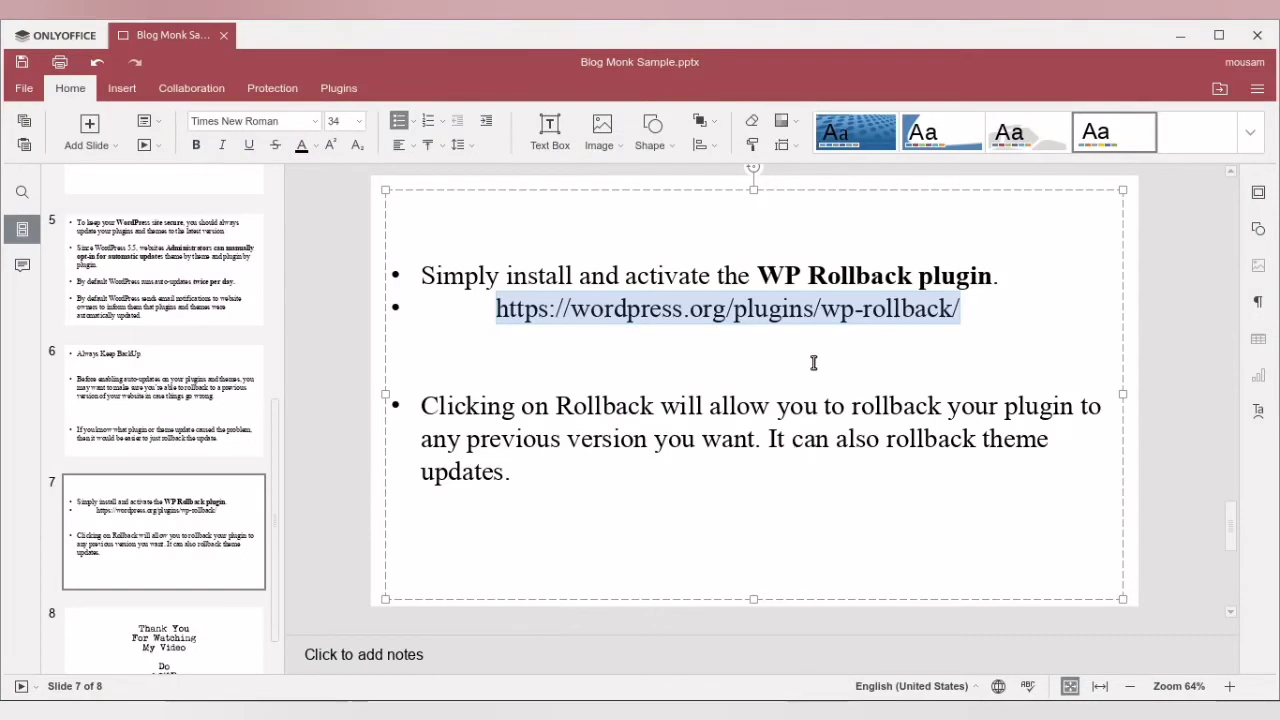
Select the words 'WP Rollback plugin' in slide 7's text and copy them.
drag(765, 277, 994, 277)
right_click(990, 277)
click(1020, 315)
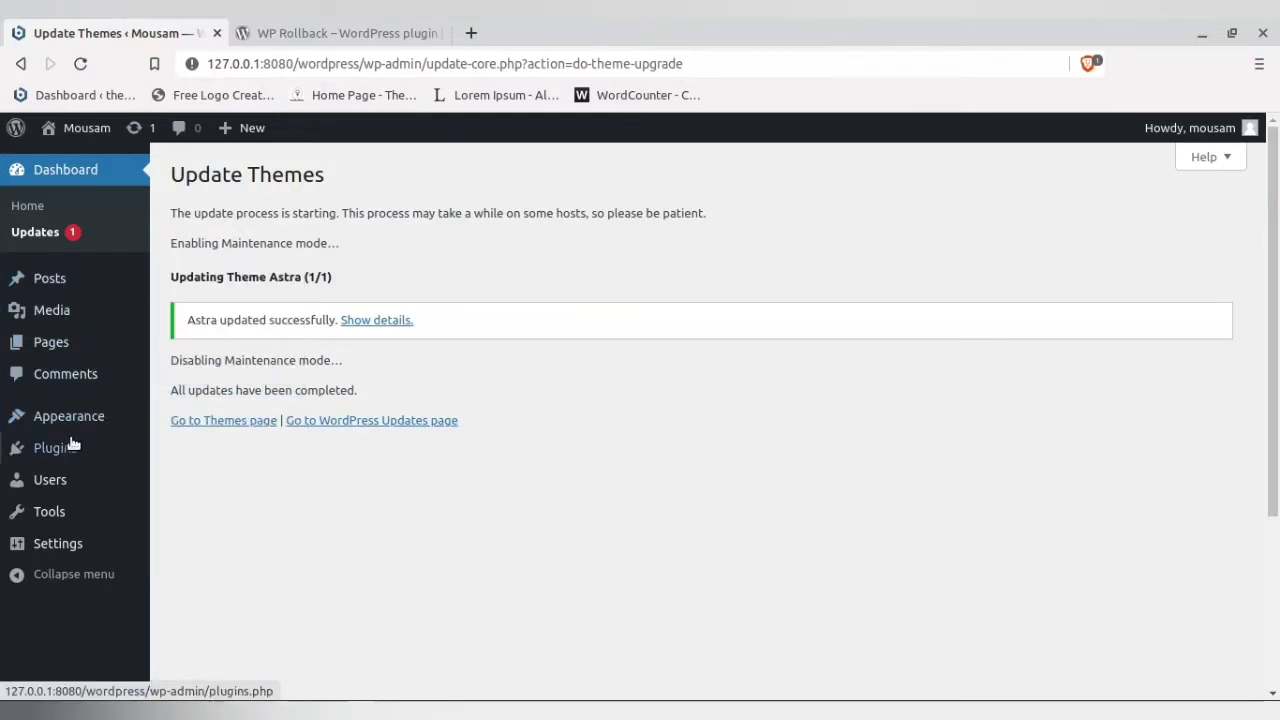
Search Add New plugins for the pasted term 'WP Rollback plugin'.
mouse_move(163, 450)
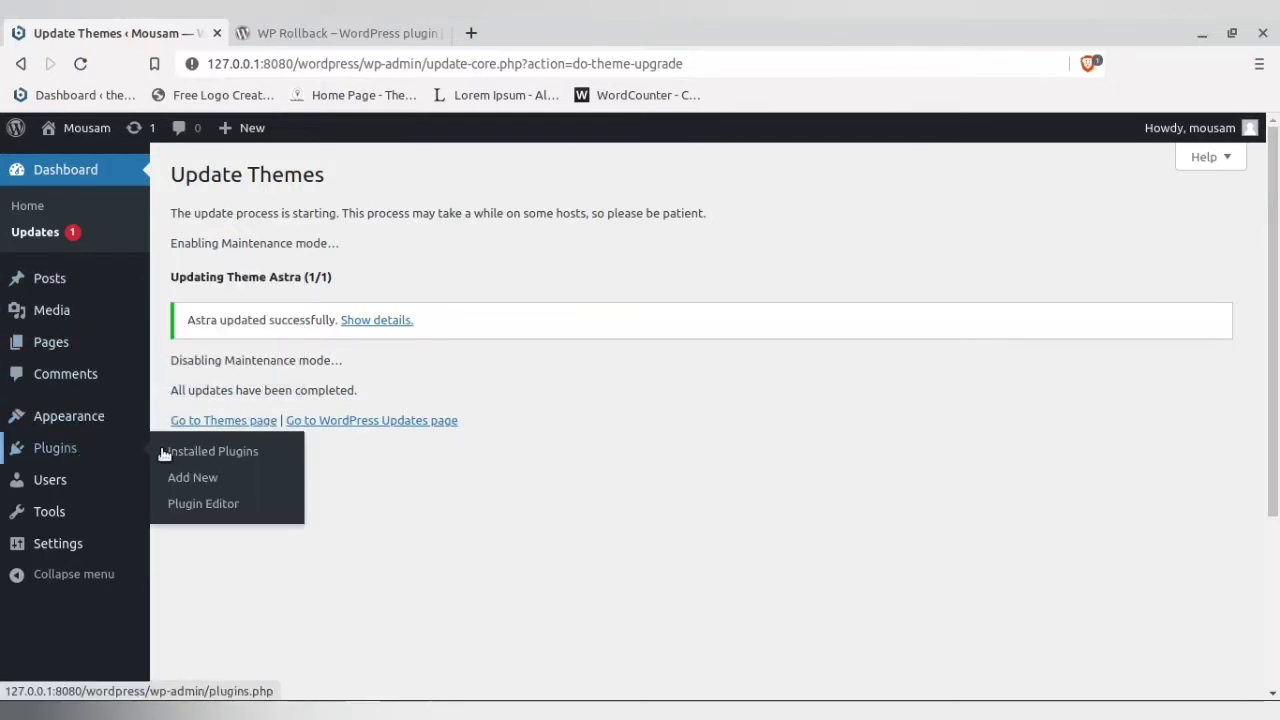
click(201, 481)
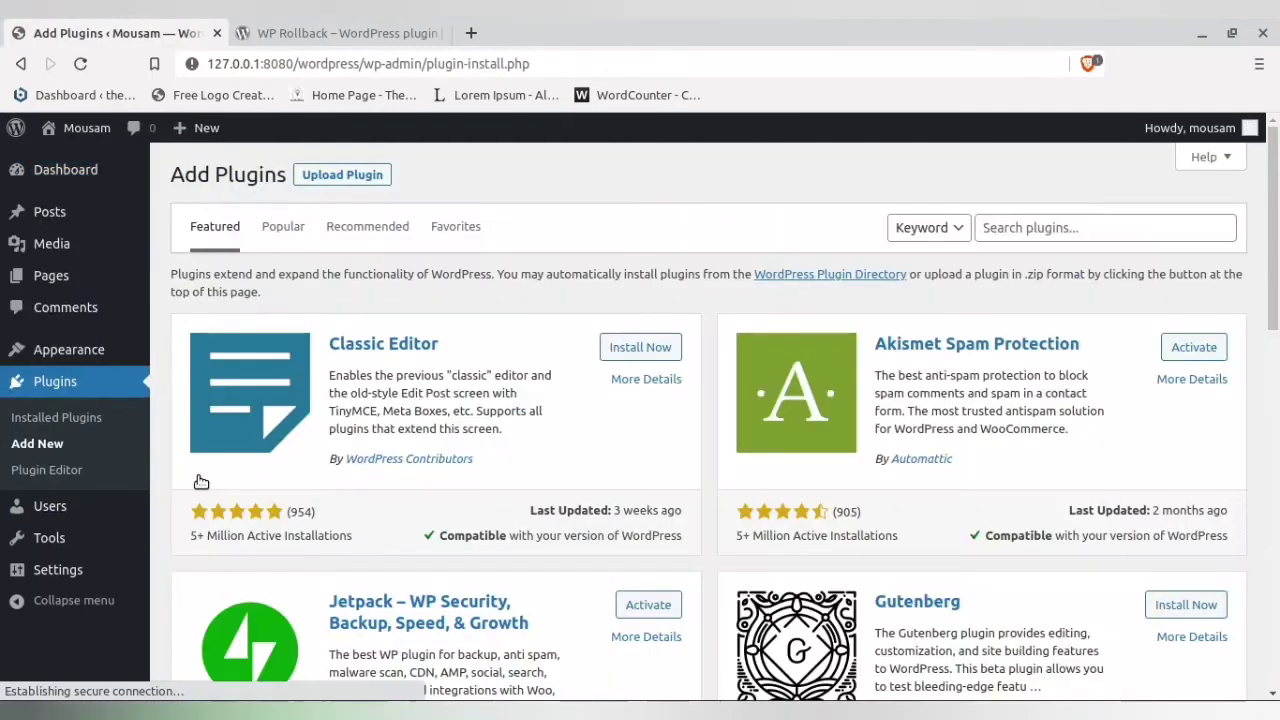
click(1114, 227)
key(ctrl+v)
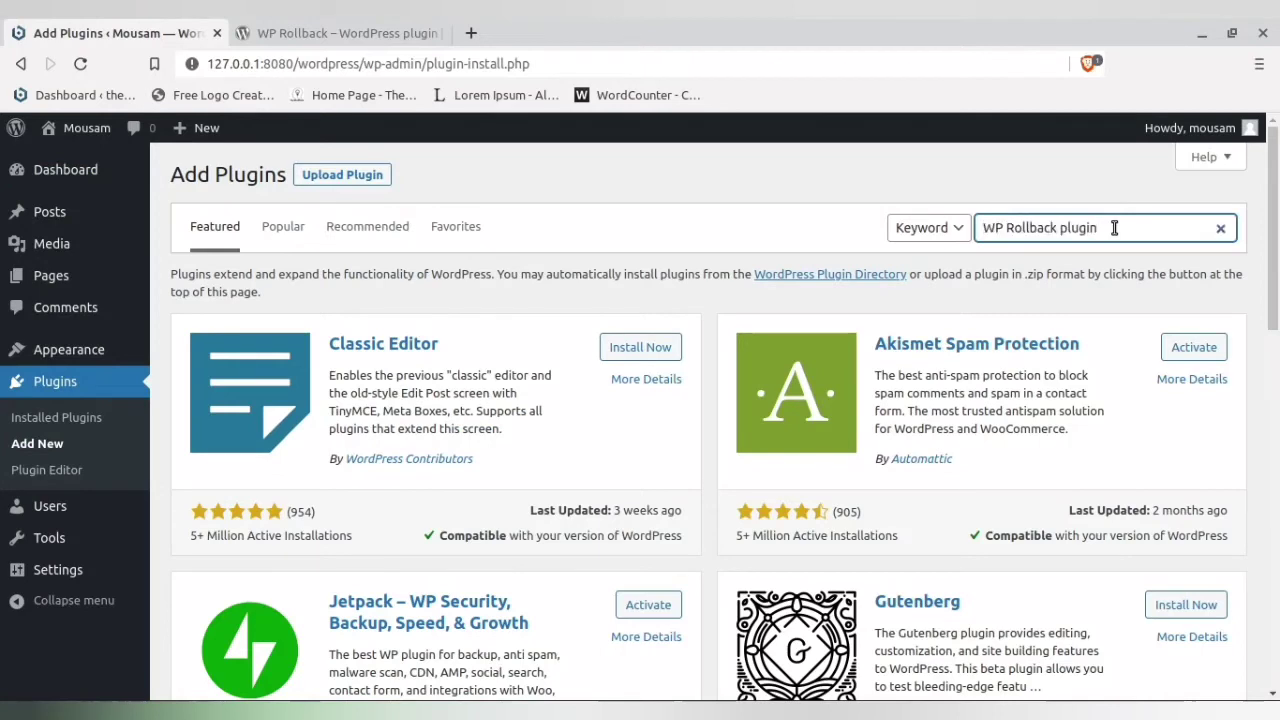
key(Return)
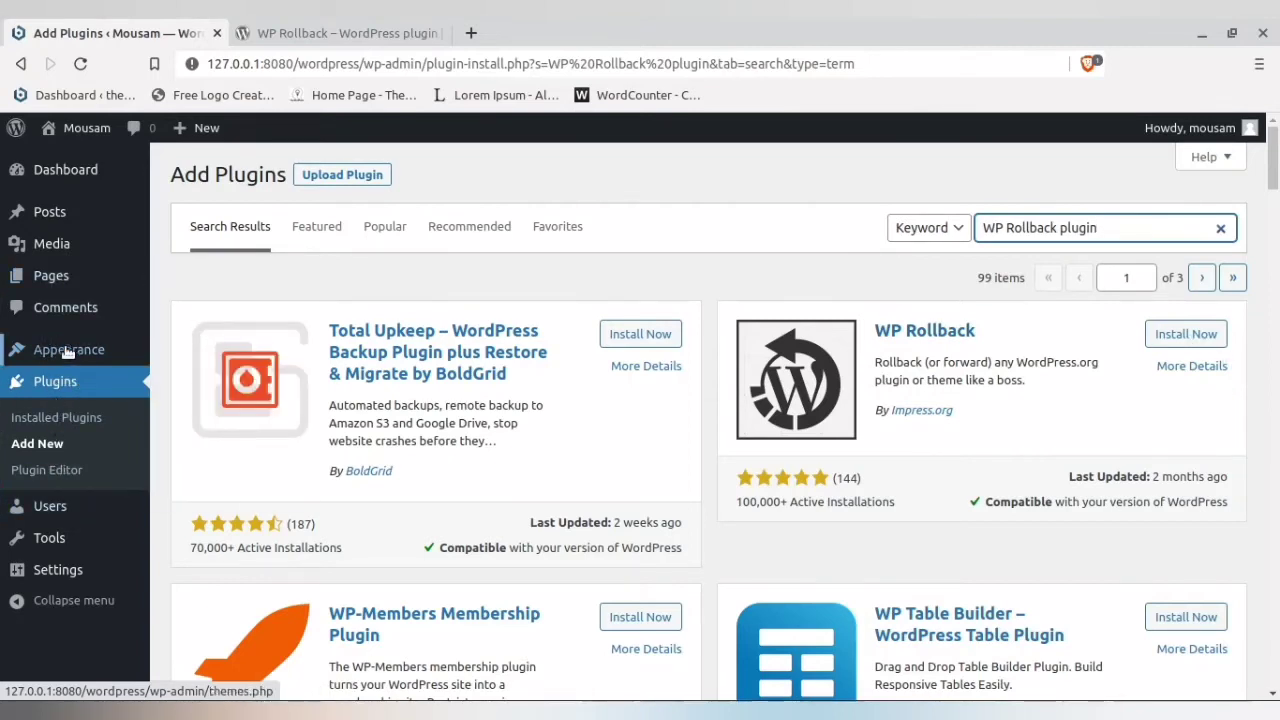
Open Installed Plugins in a new first tab, then install WP Rollback from the search results.
right_click(69, 421)
click(110, 433)
drag(325, 30, 77, 20)
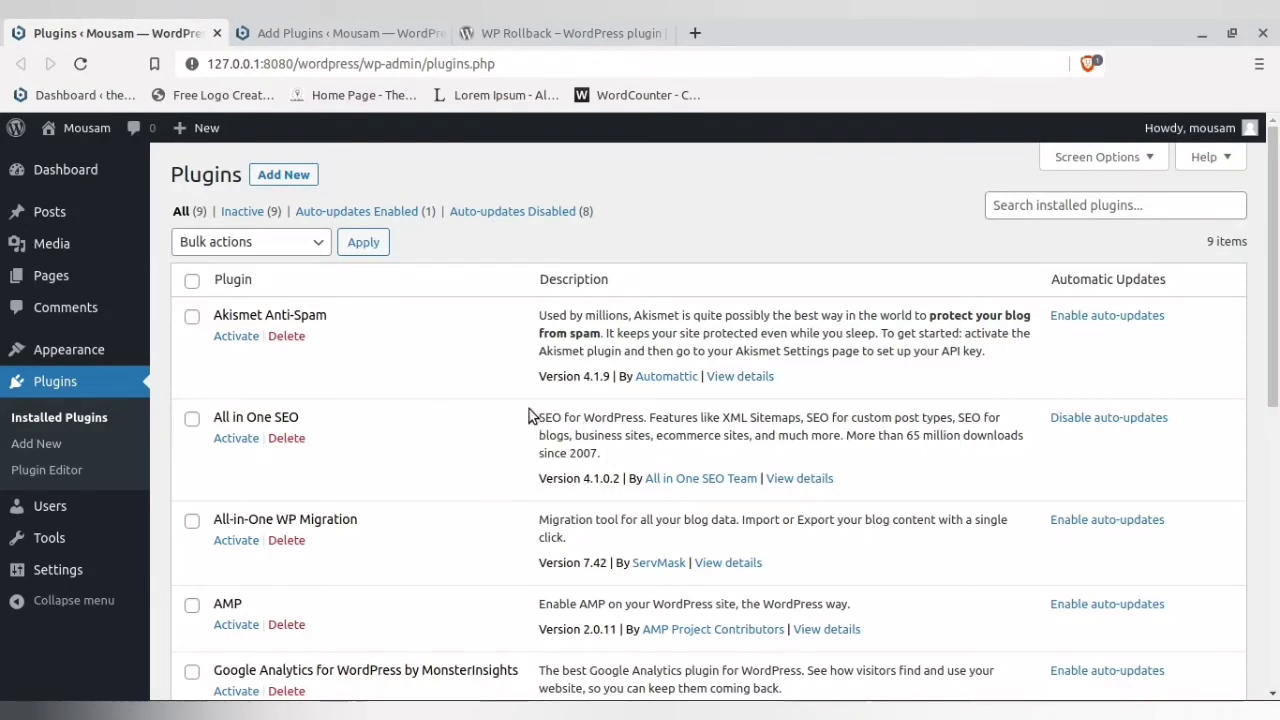
click(302, 30)
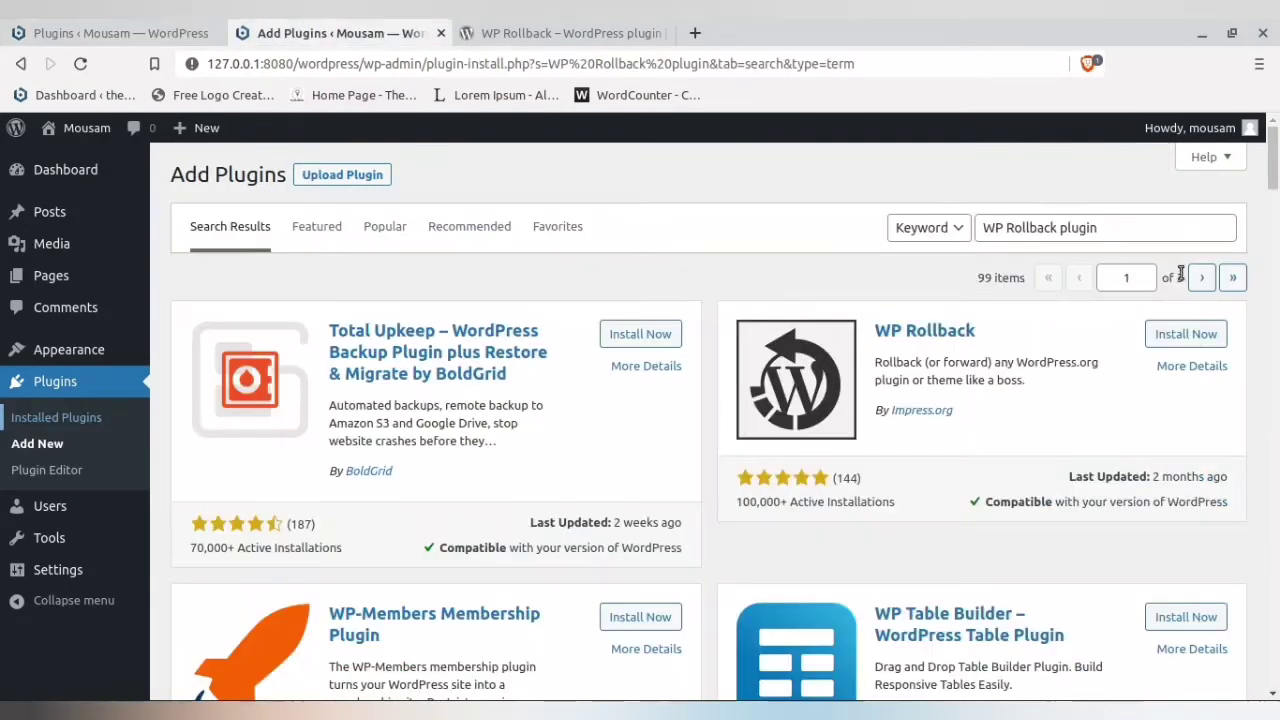
click(1187, 345)
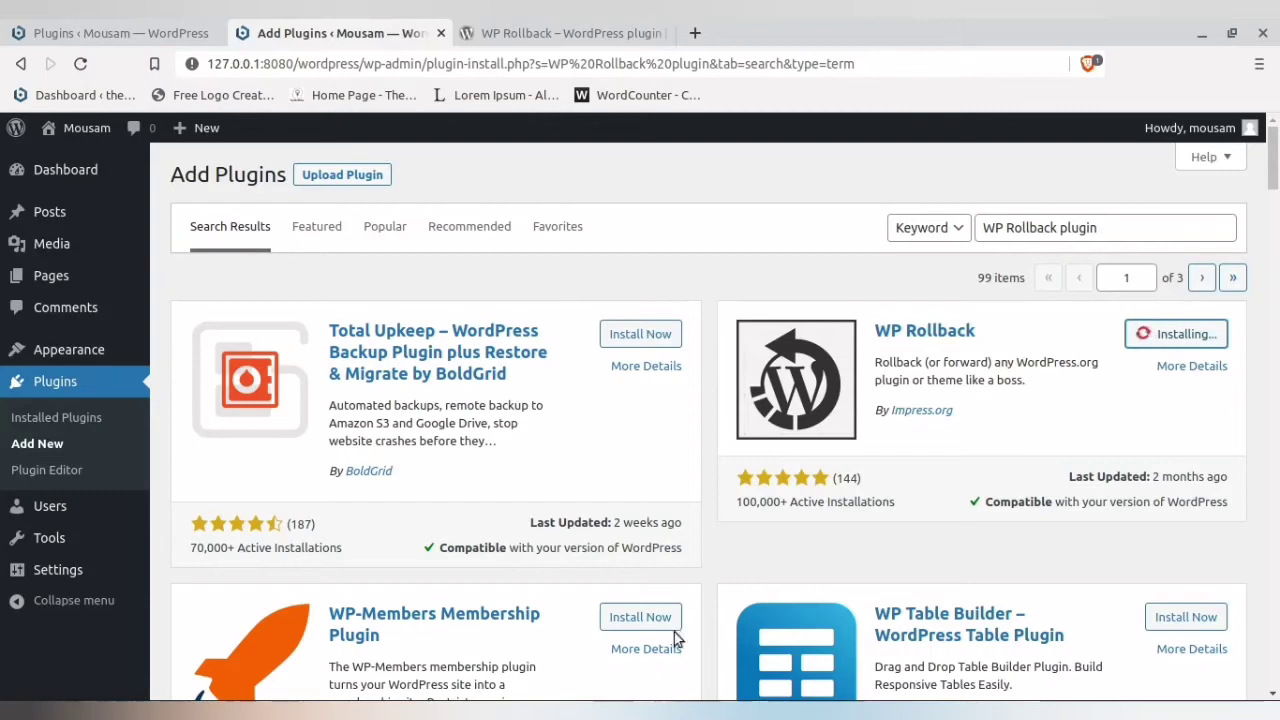
mouse_move(537, 712)
click(537, 640)
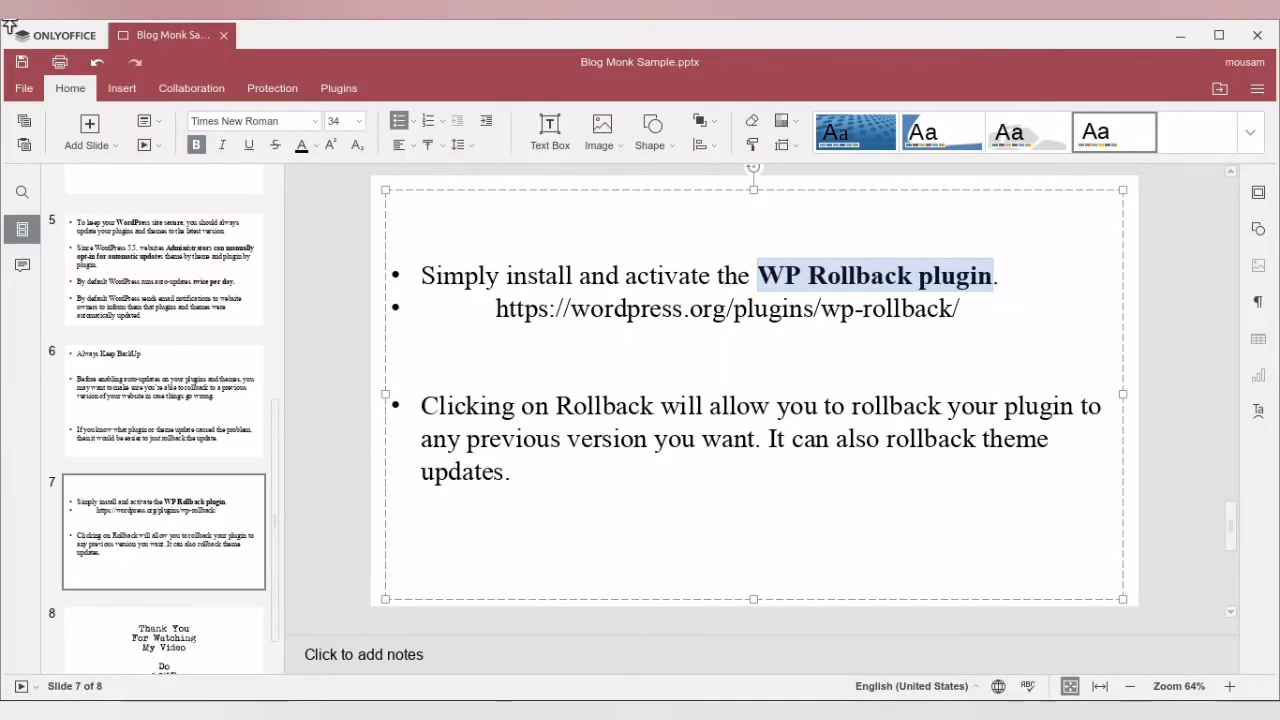
Highlight 'any previous version' on slide 7, checking the Installed Plugins tab before and after.
key(alt+Tab)
click(52, 28)
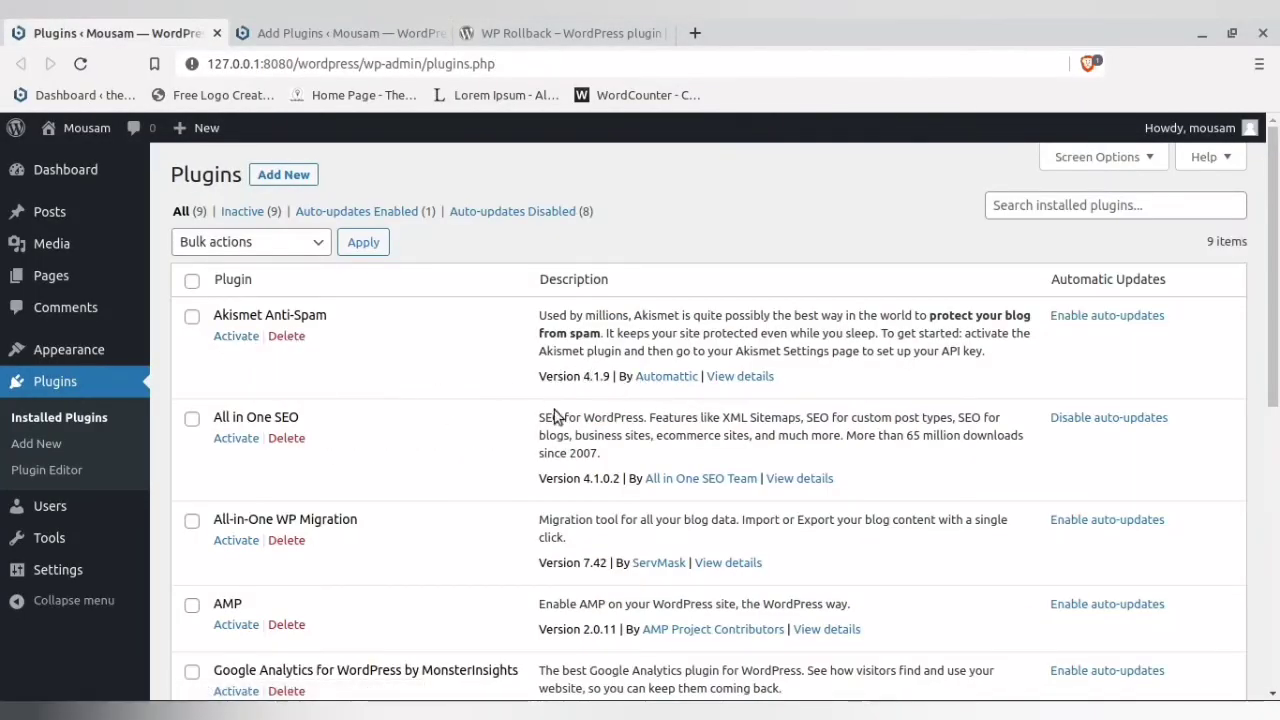
mouse_move(365, 712)
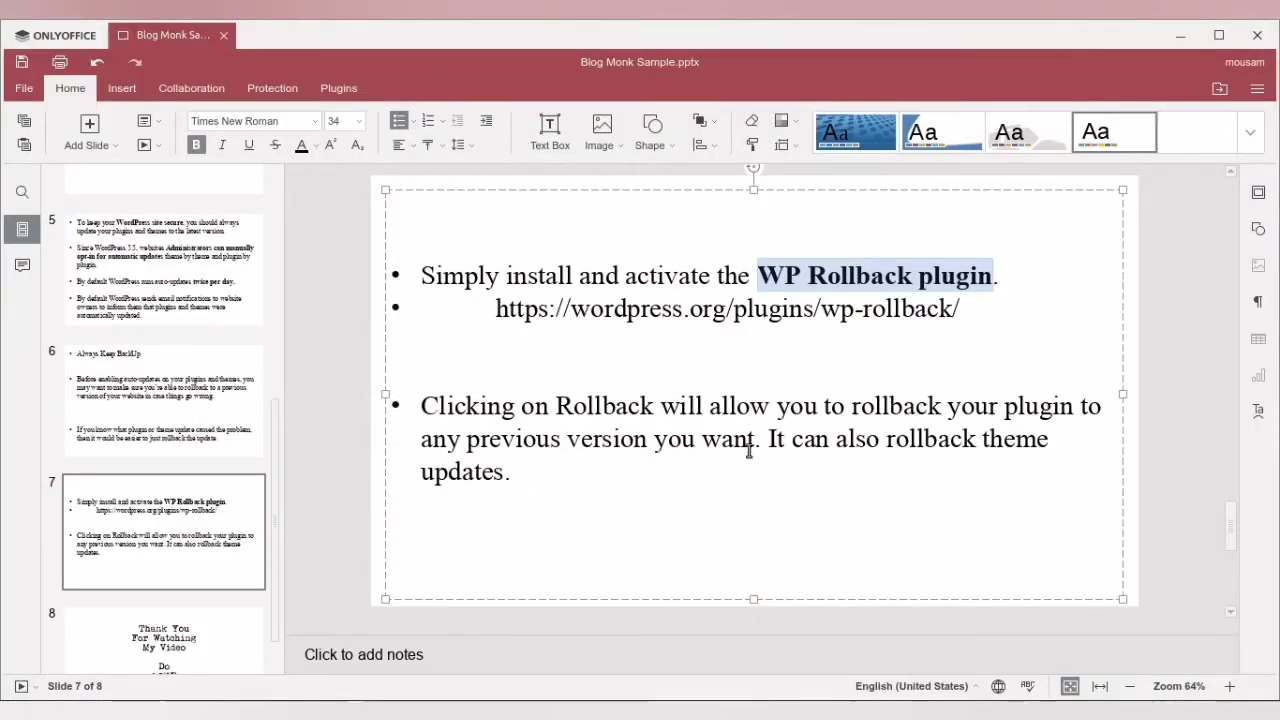
drag(422, 445, 668, 445)
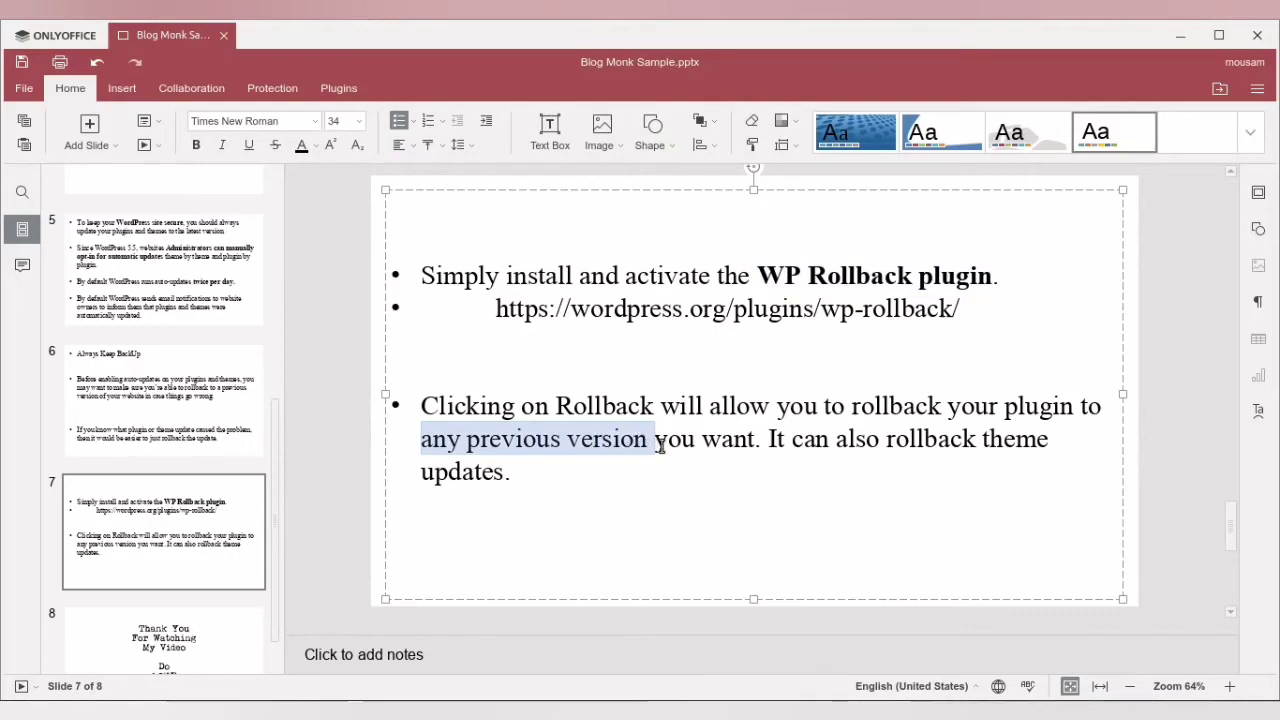
mouse_move(365, 712)
click(365, 640)
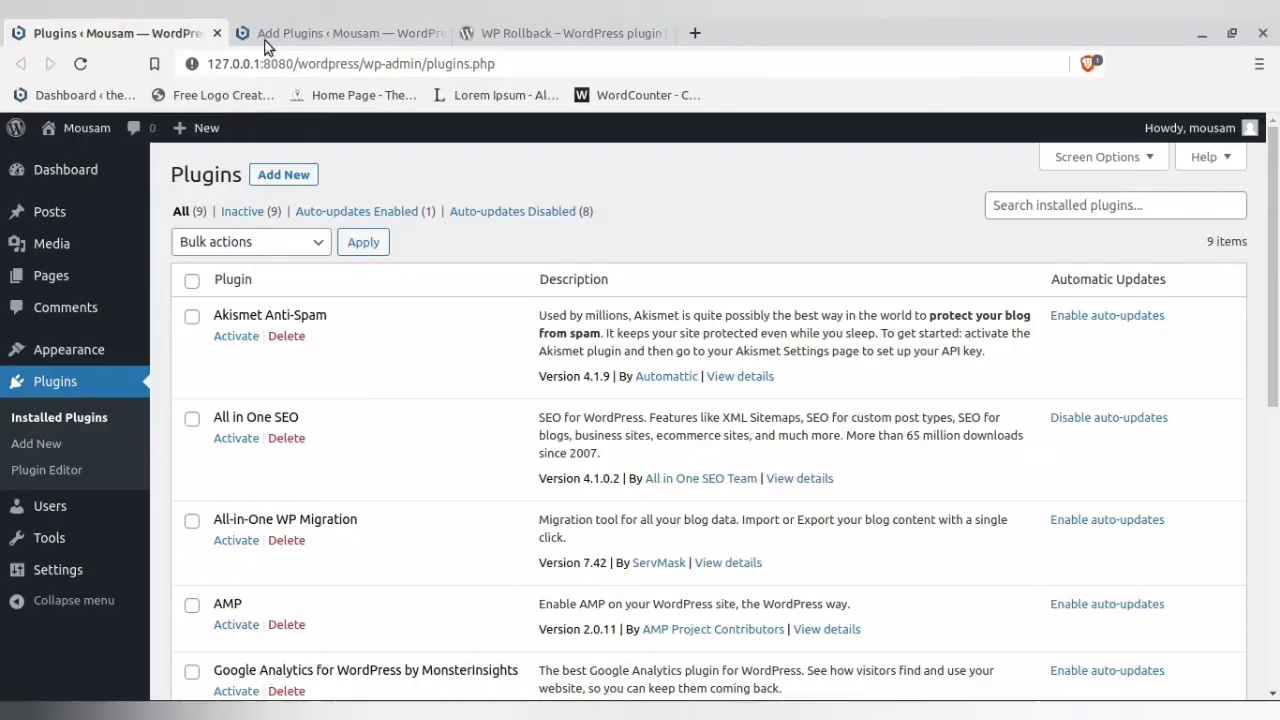
Activate WP Rollback, close the duplicate plugins tab and return to the original plugins list.
click(320, 33)
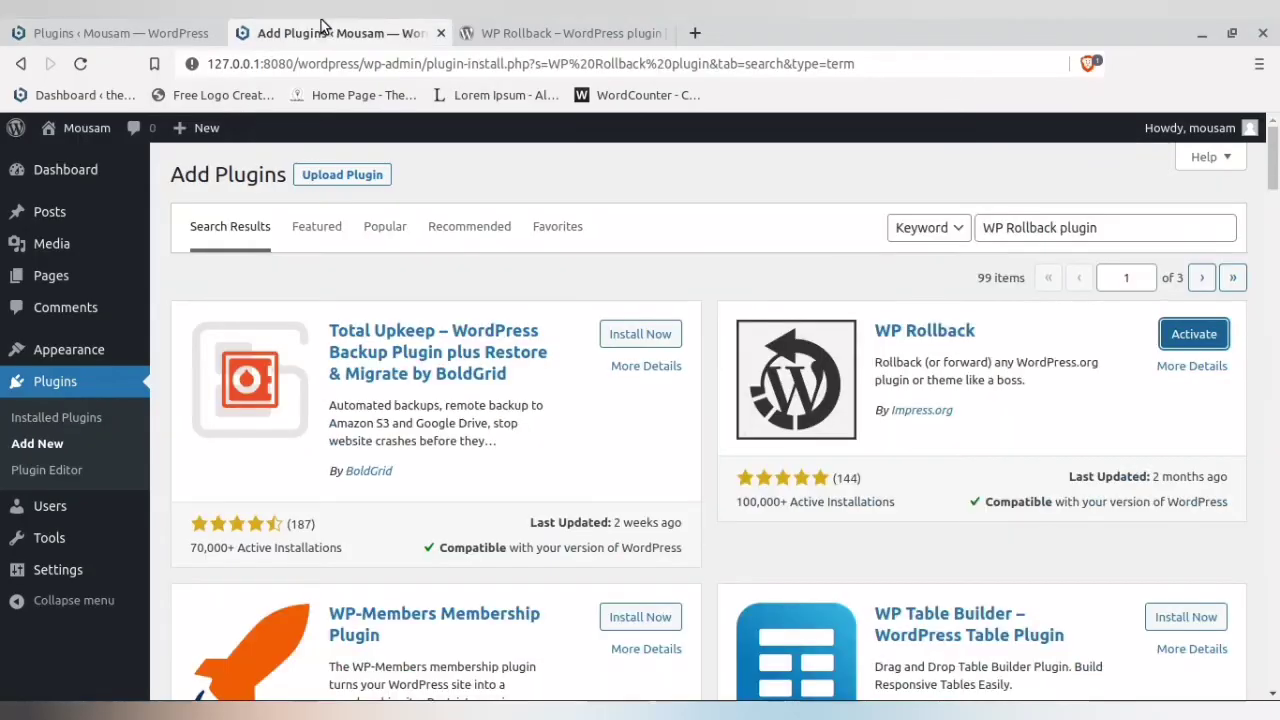
click(1200, 338)
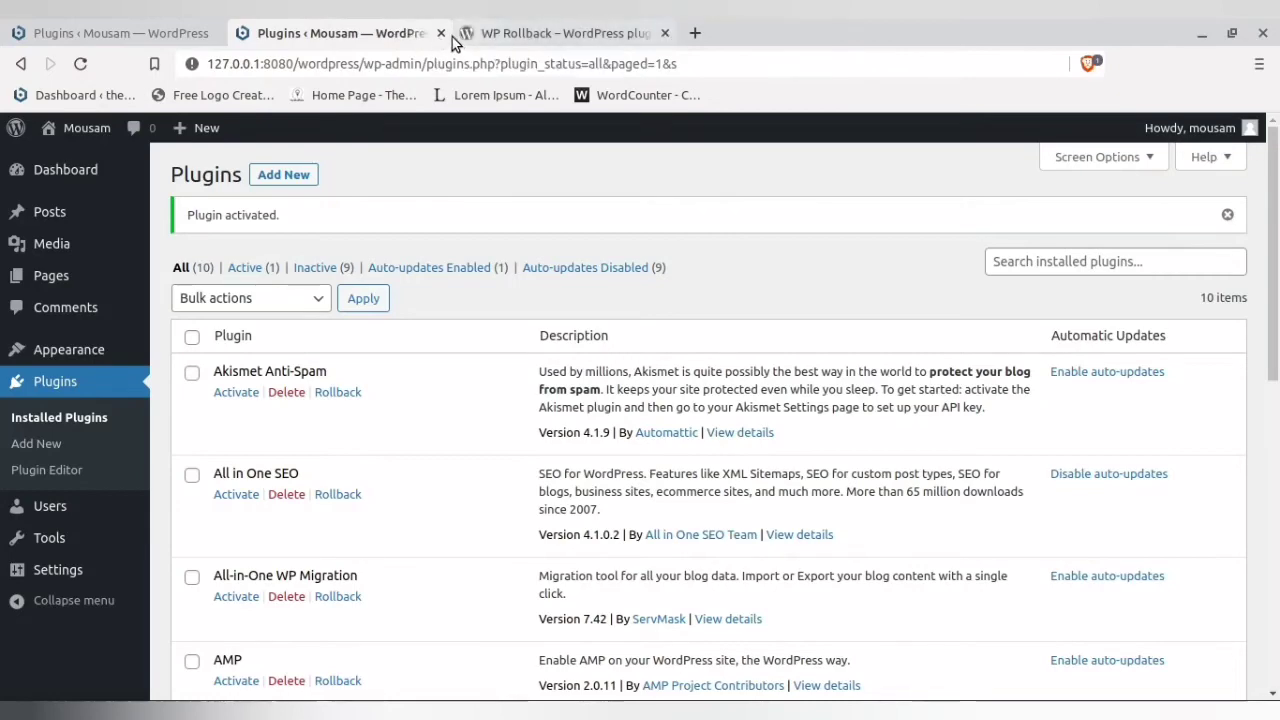
click(439, 34)
click(125, 32)
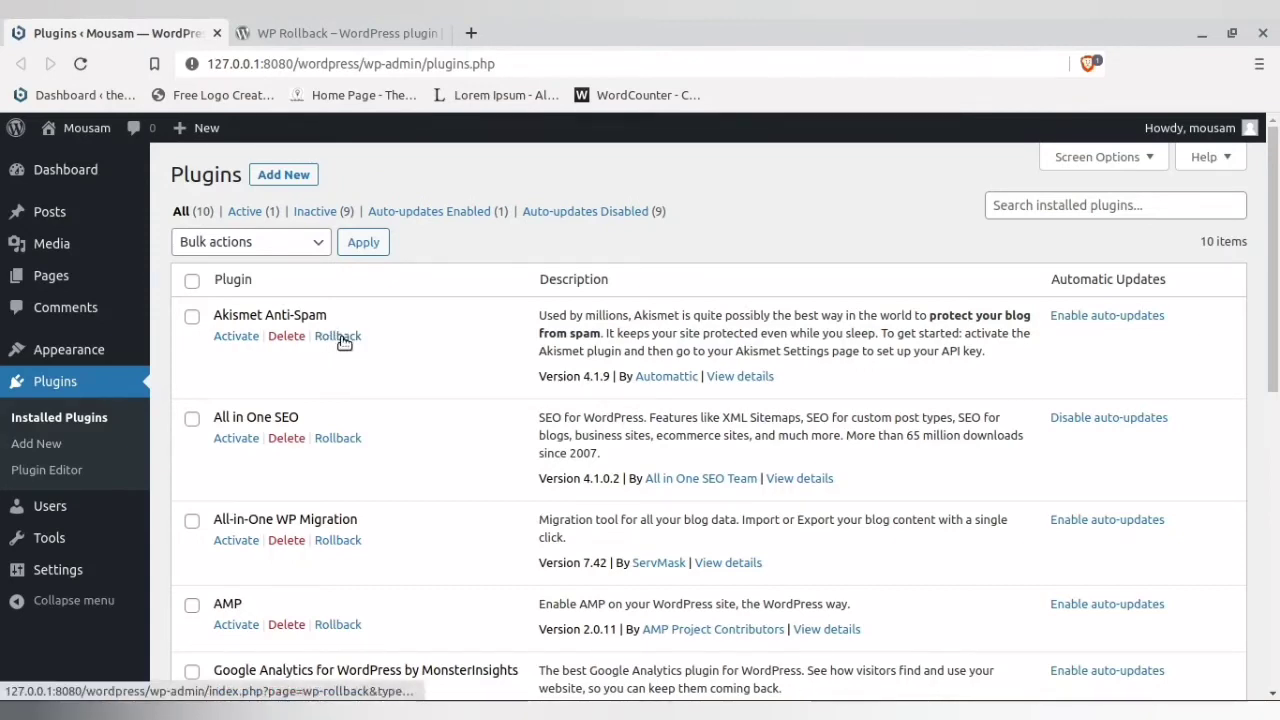
click(338, 337)
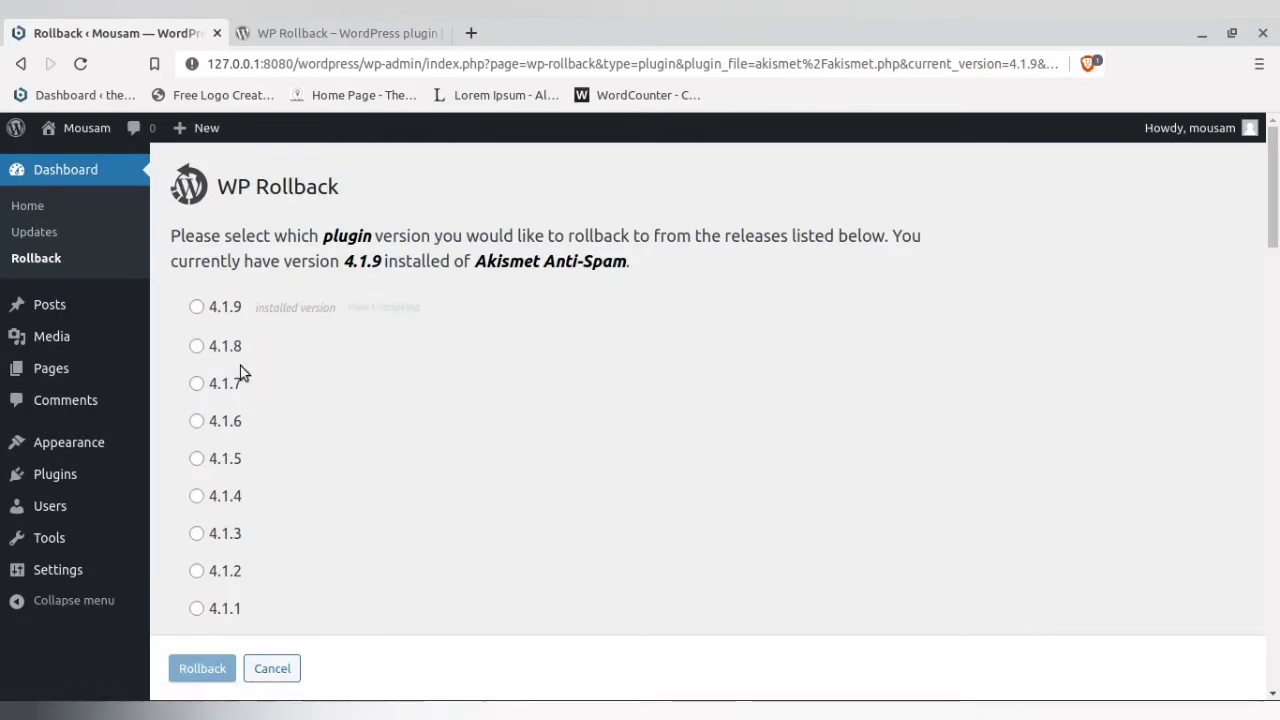
scroll(251, 529, down, 15)
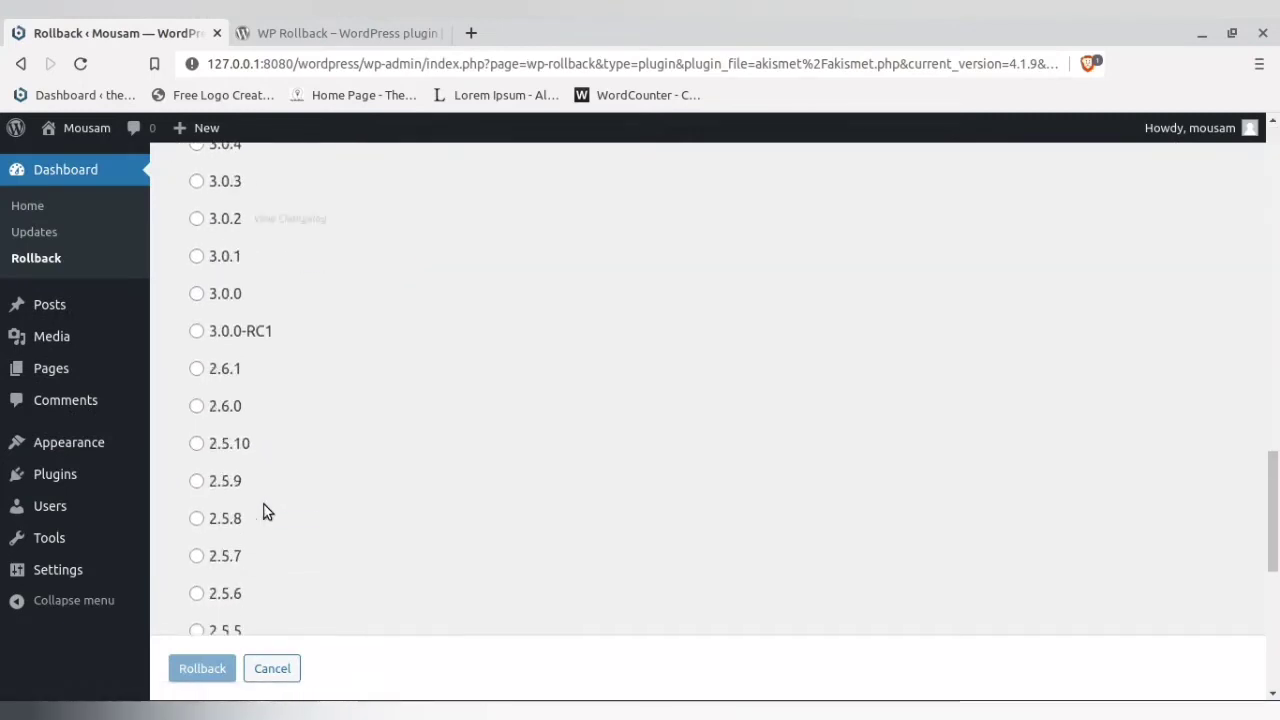
scroll(262, 517, down, 6)
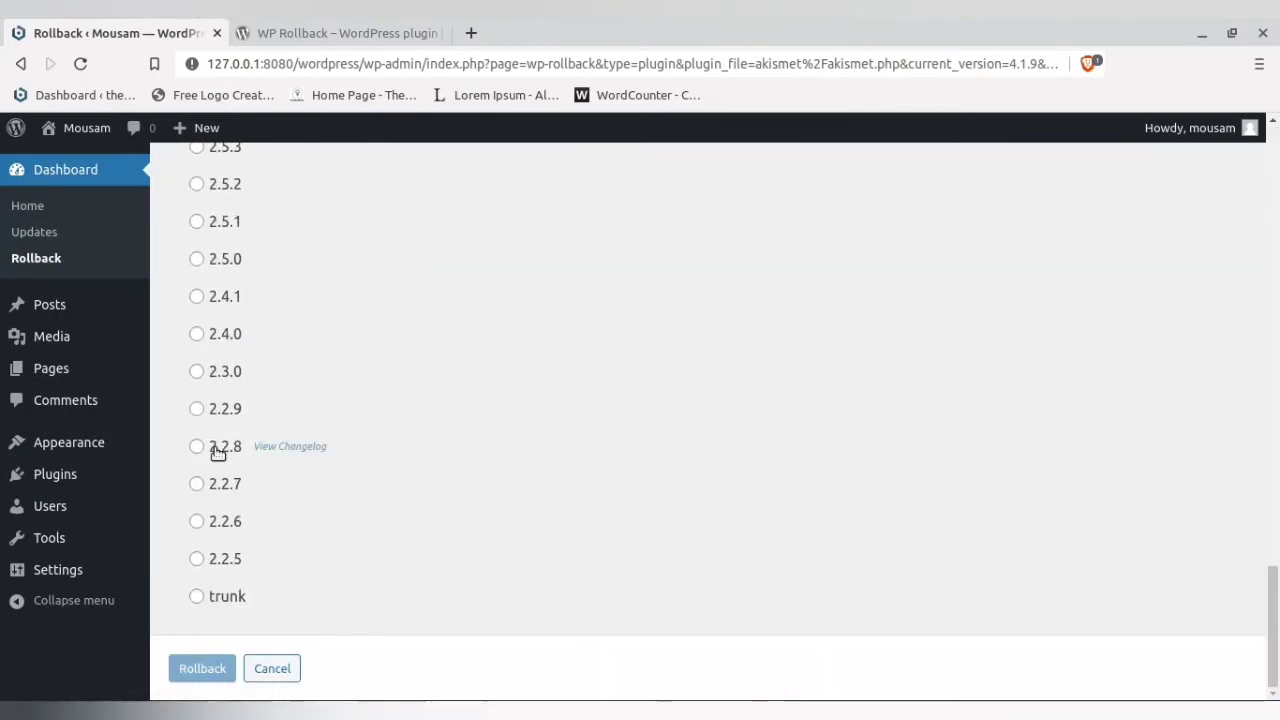
click(218, 452)
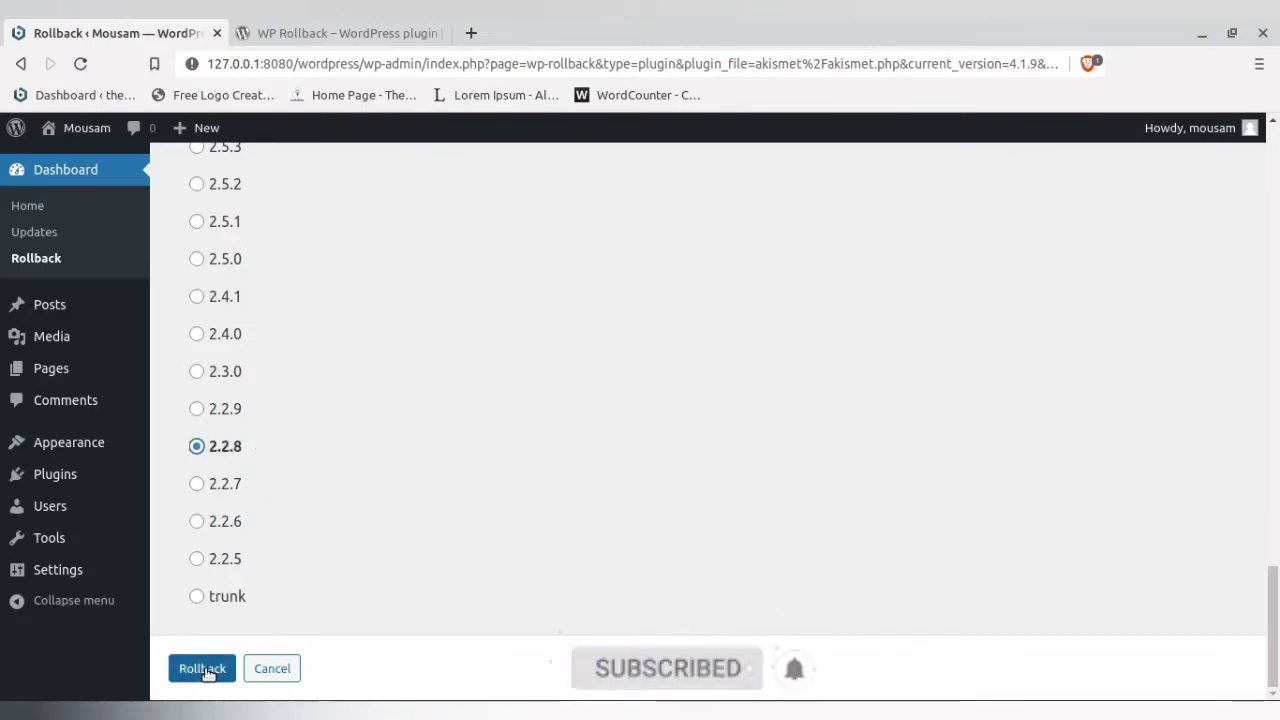
click(272, 669)
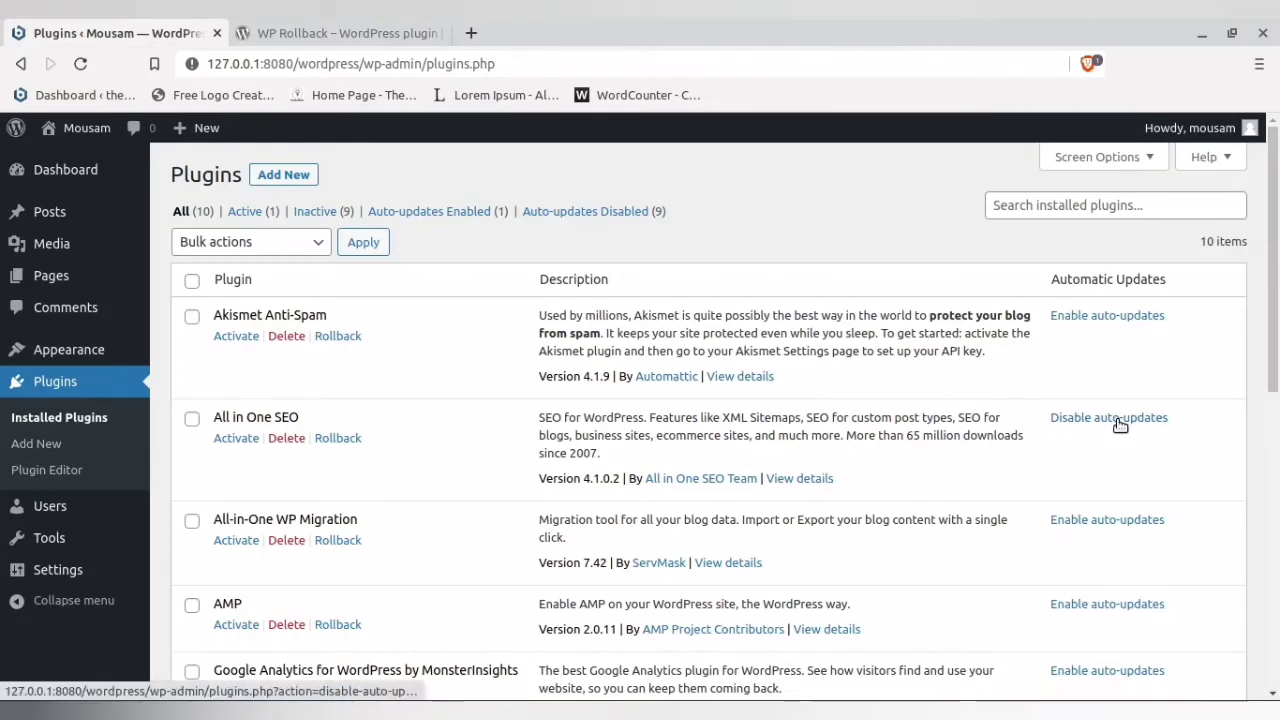
Enable auto-updates for Akismet Anti-Spam.
triple_click(230, 315)
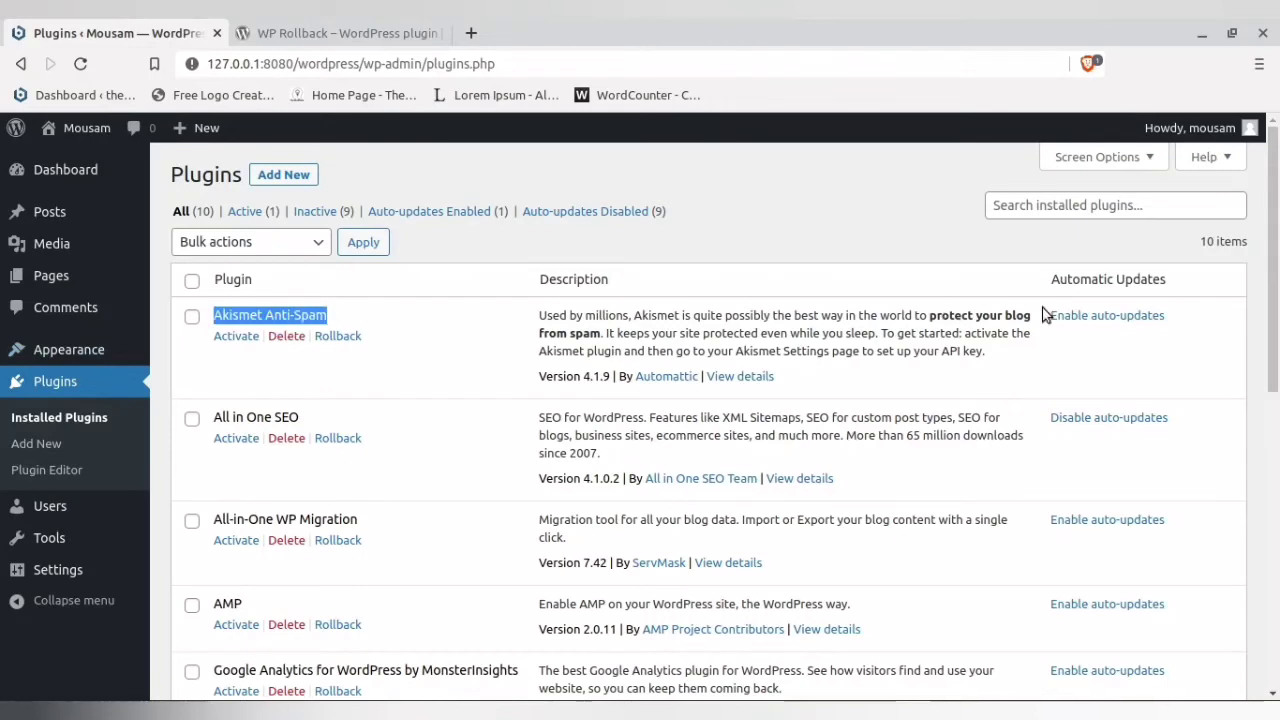
click(1072, 318)
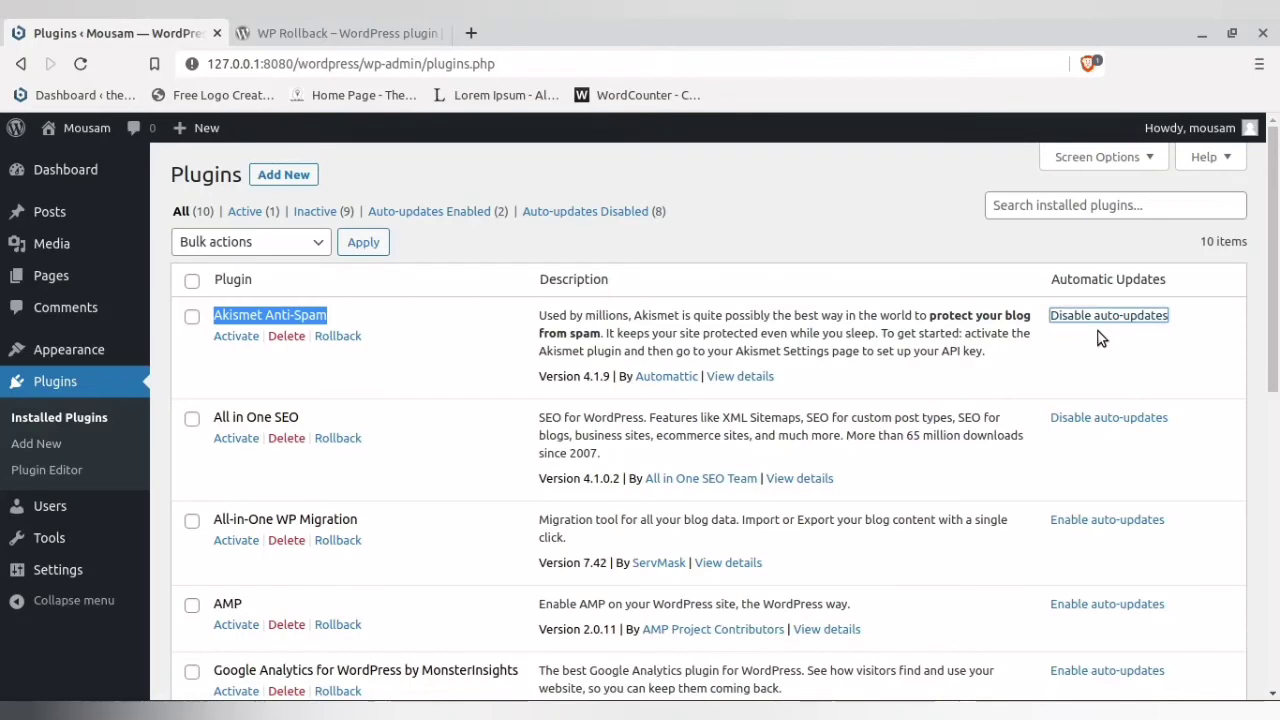
scroll(493, 374, down, 8)
scroll(493, 374, up, 6)
scroll(493, 374, up, 2)
Select all ten plugins and apply the Enable Auto-updates bulk action.
click(192, 282)
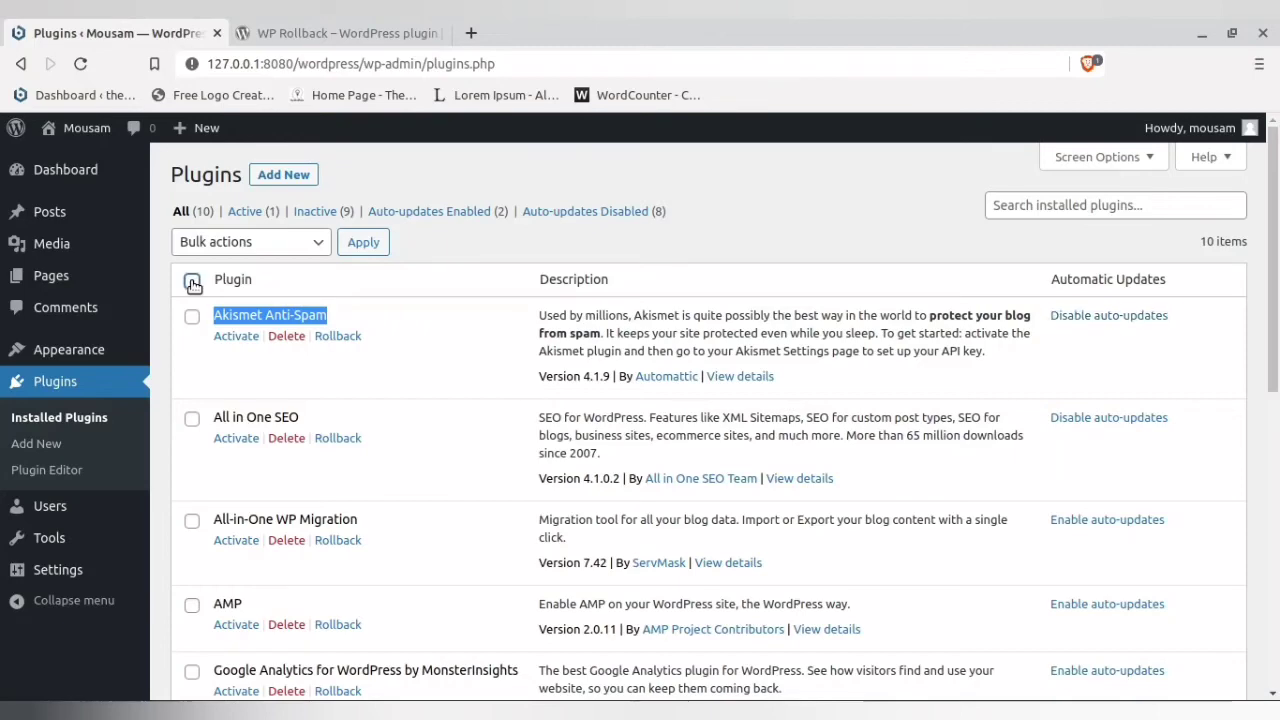
scroll(300, 480, down, 8)
scroll(245, 514, up, 5)
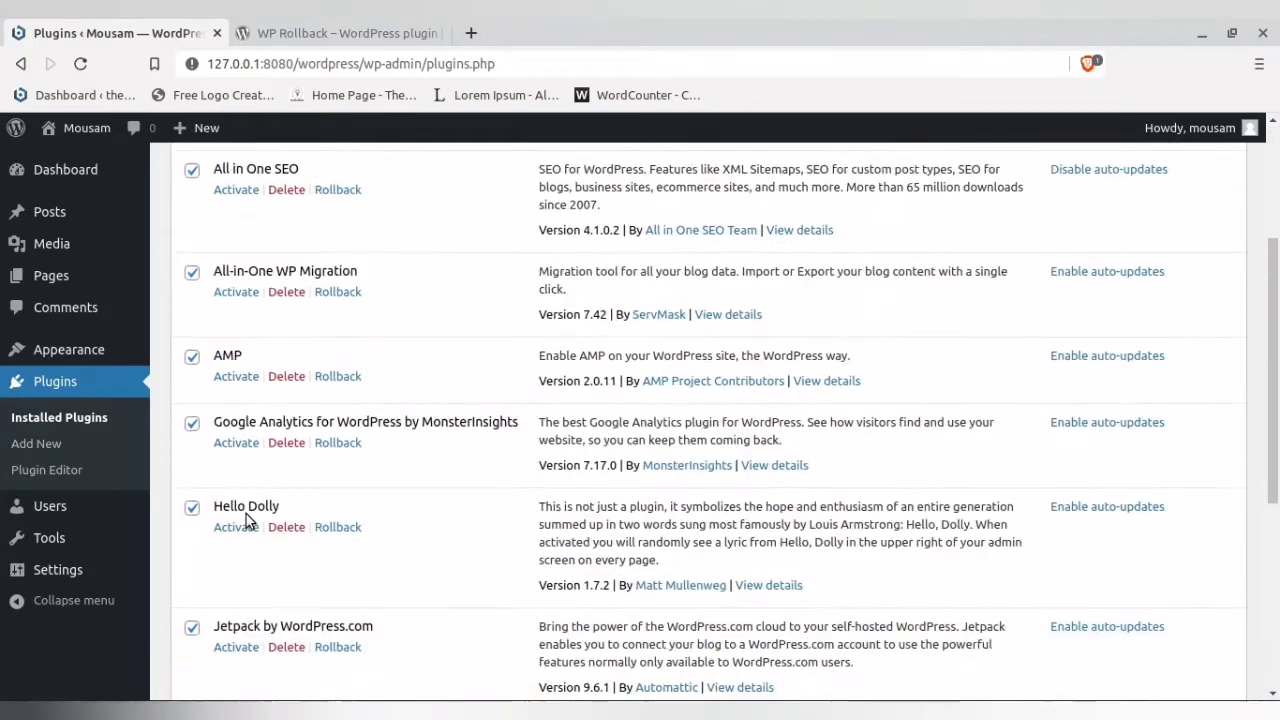
scroll(245, 514, up, 4)
click(237, 247)
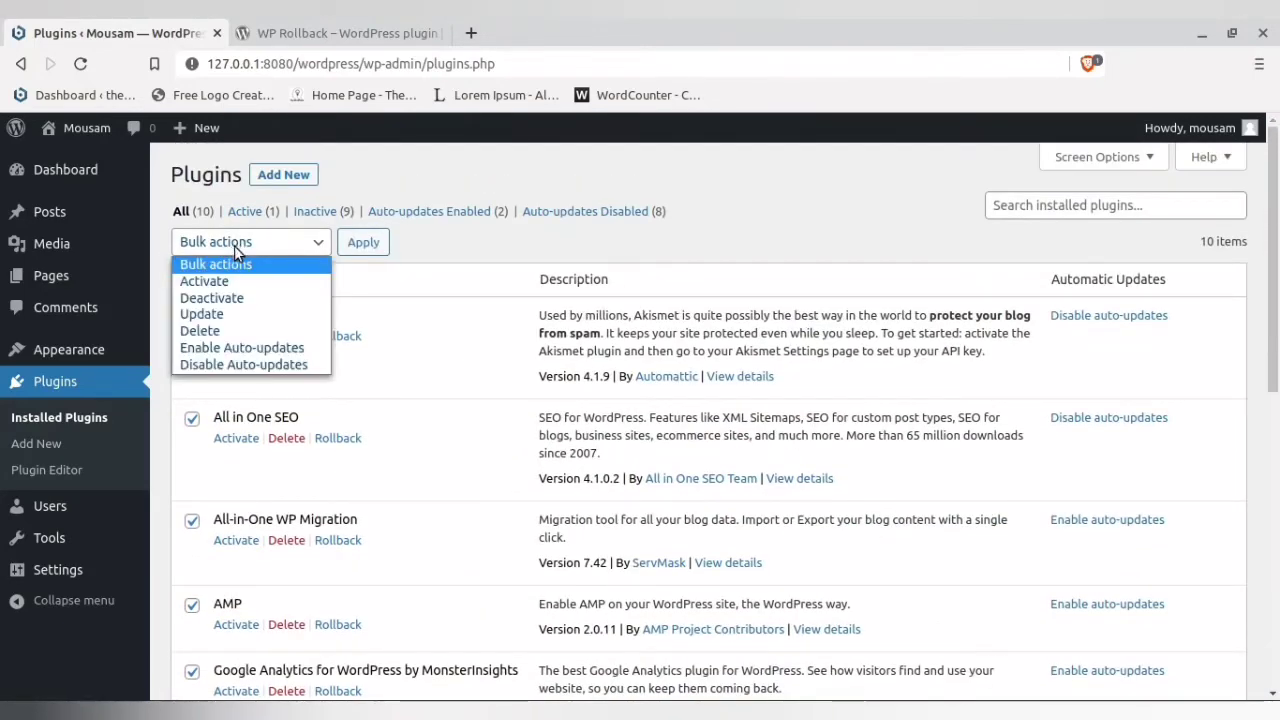
click(240, 347)
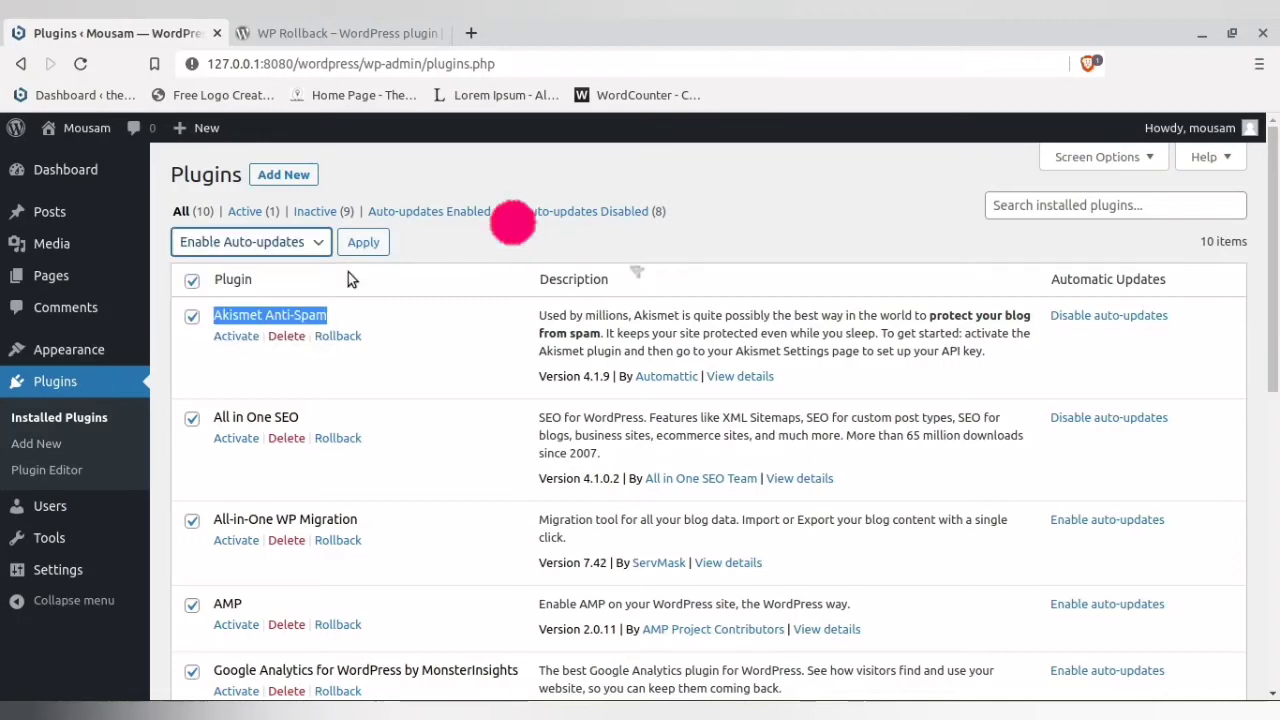
click(363, 242)
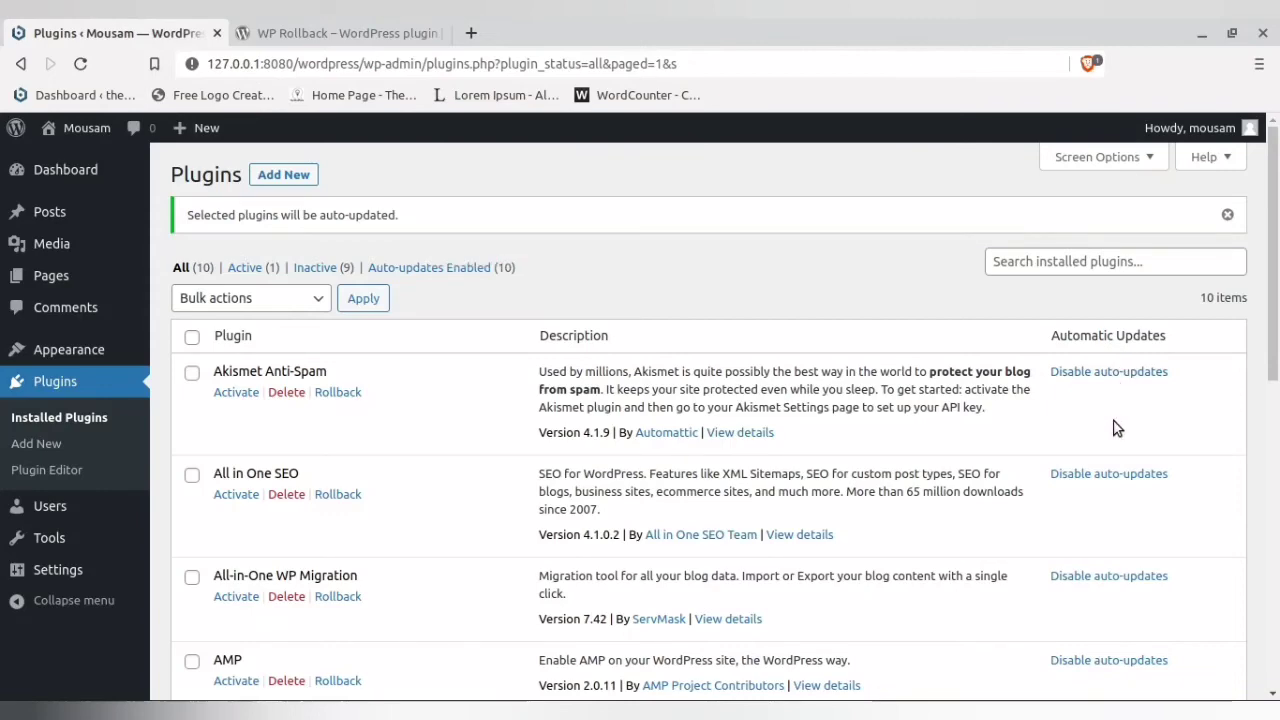
Disable auto-updates for the Jetpack plugin.
scroll(1116, 430, down, 7)
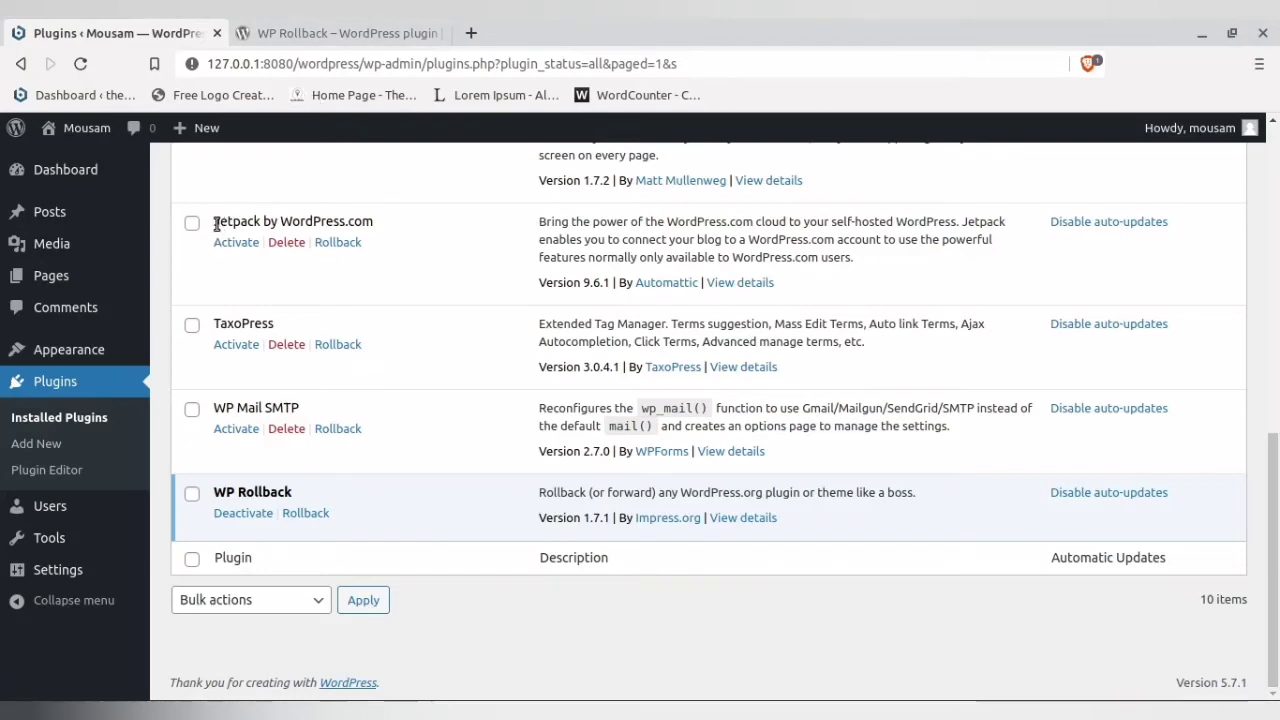
drag(215, 224, 364, 222)
scroll(1075, 336, up, 1)
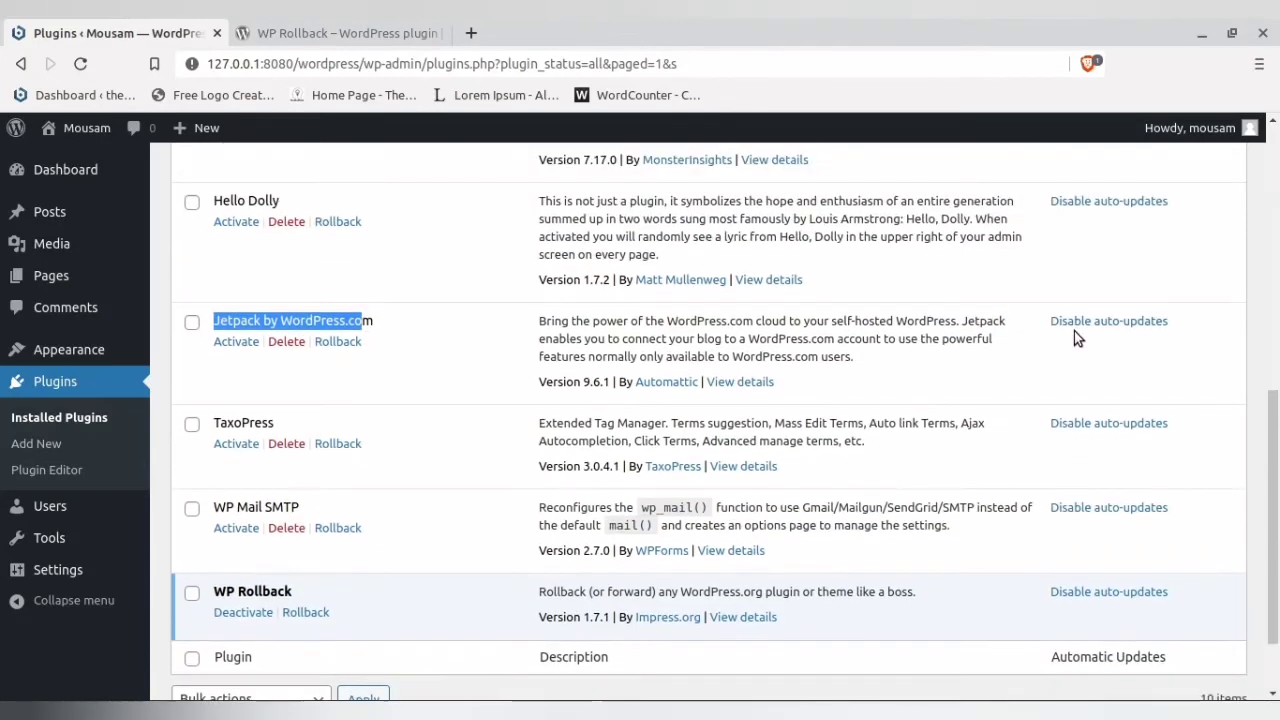
click(1090, 323)
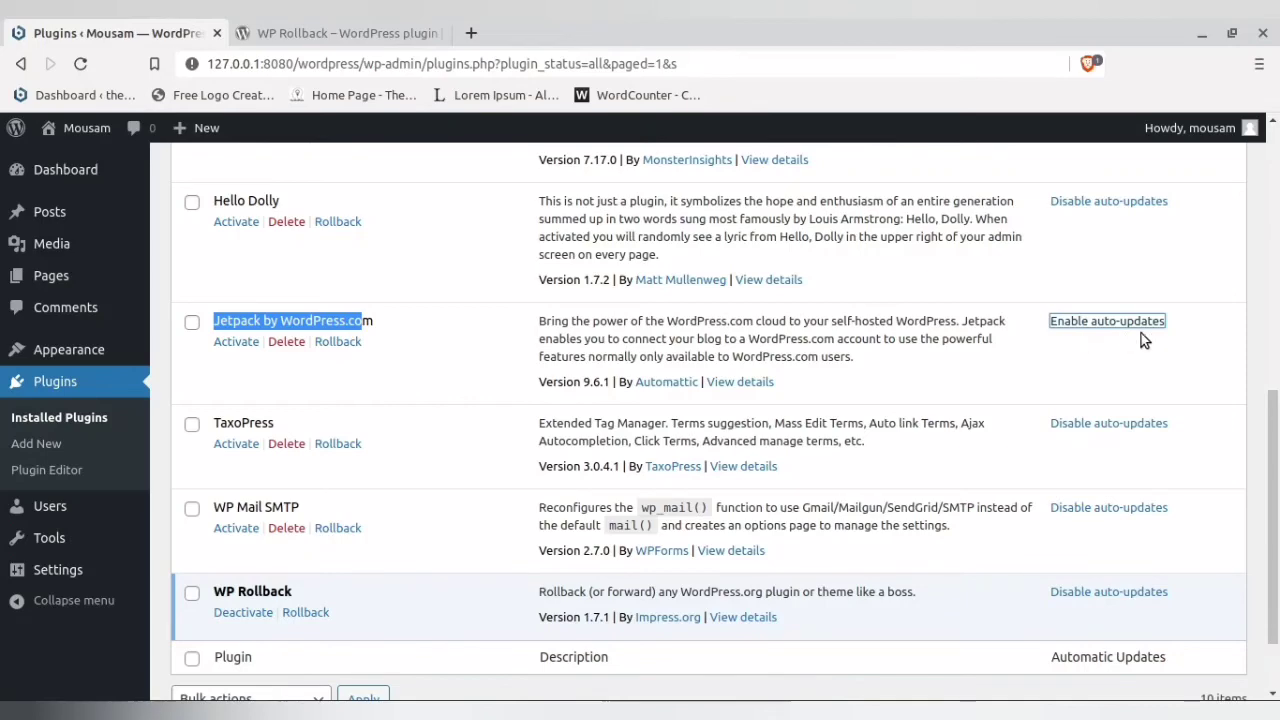
Select all ten plugins and apply the Enable Auto-updates bulk action.
scroll(1040, 343, up, 6)
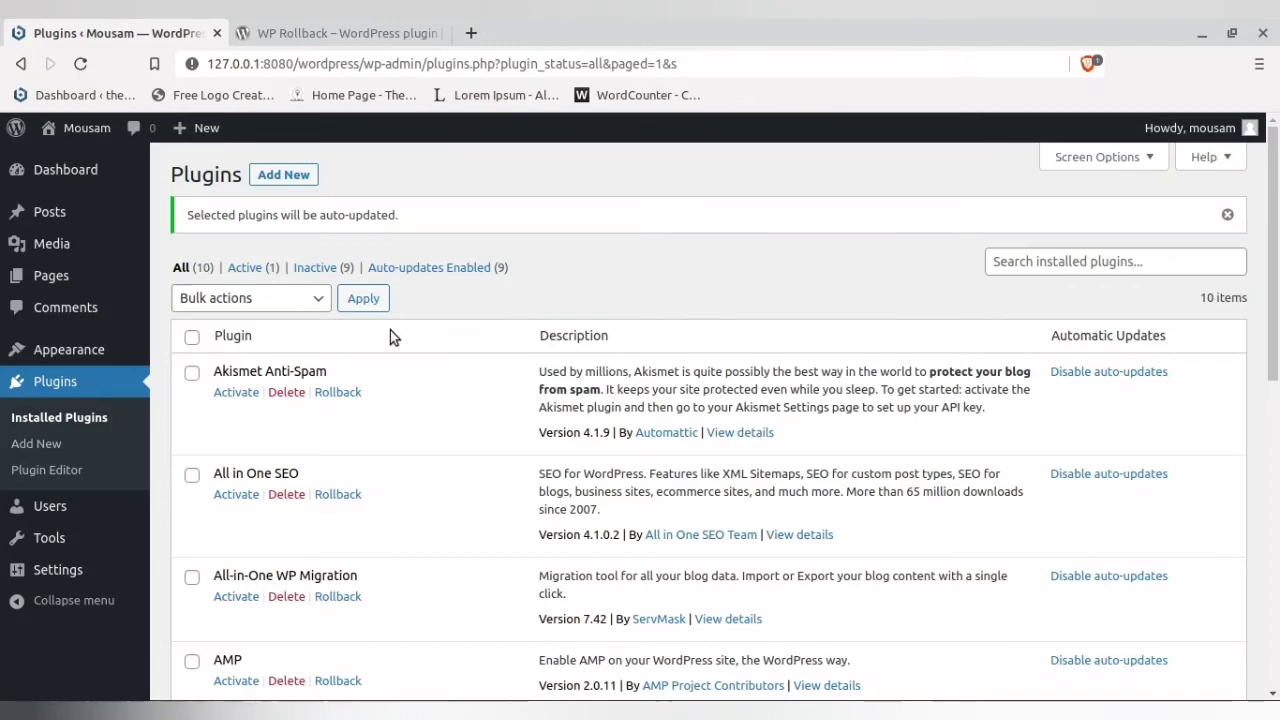
click(193, 338)
click(250, 298)
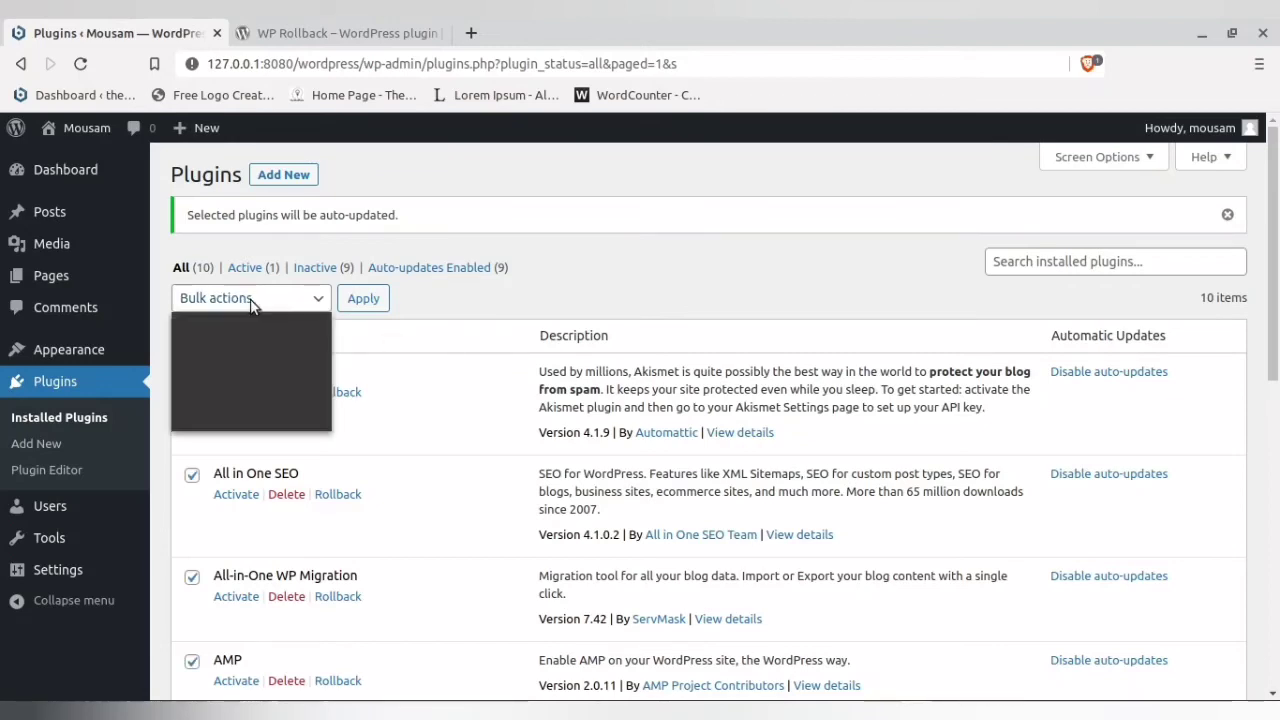
click(240, 402)
click(366, 300)
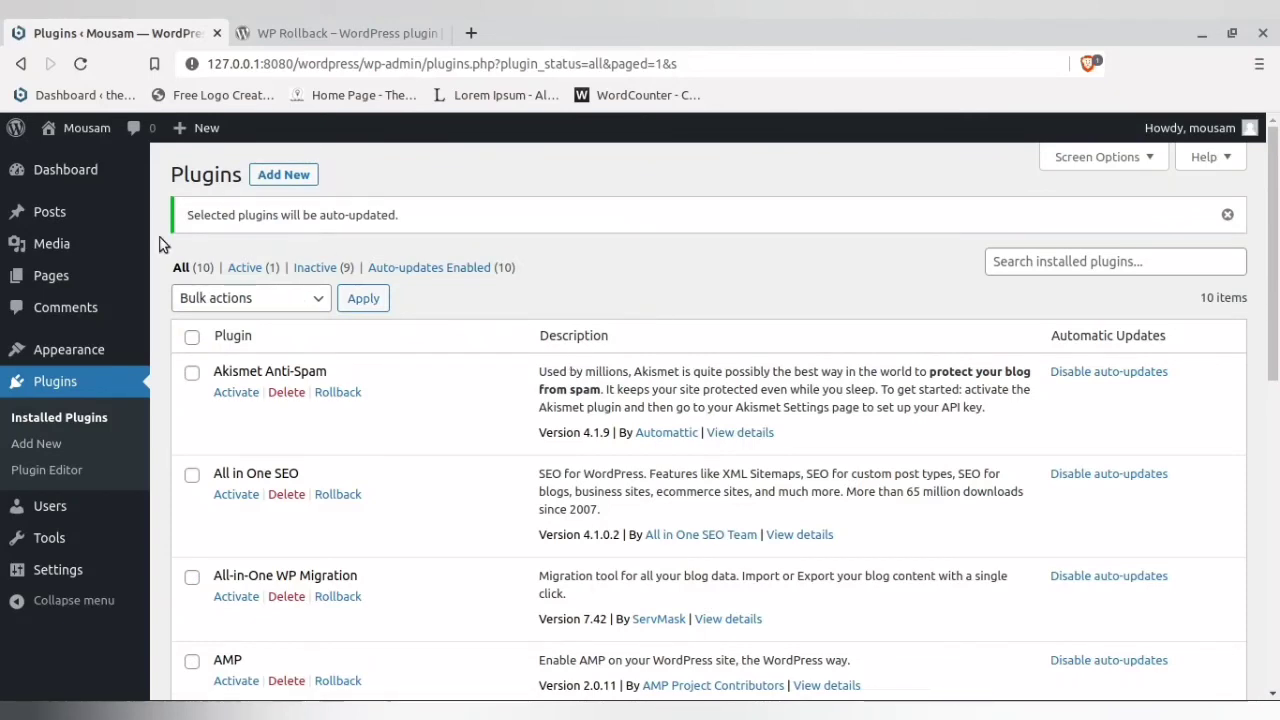
mouse_move(75, 349)
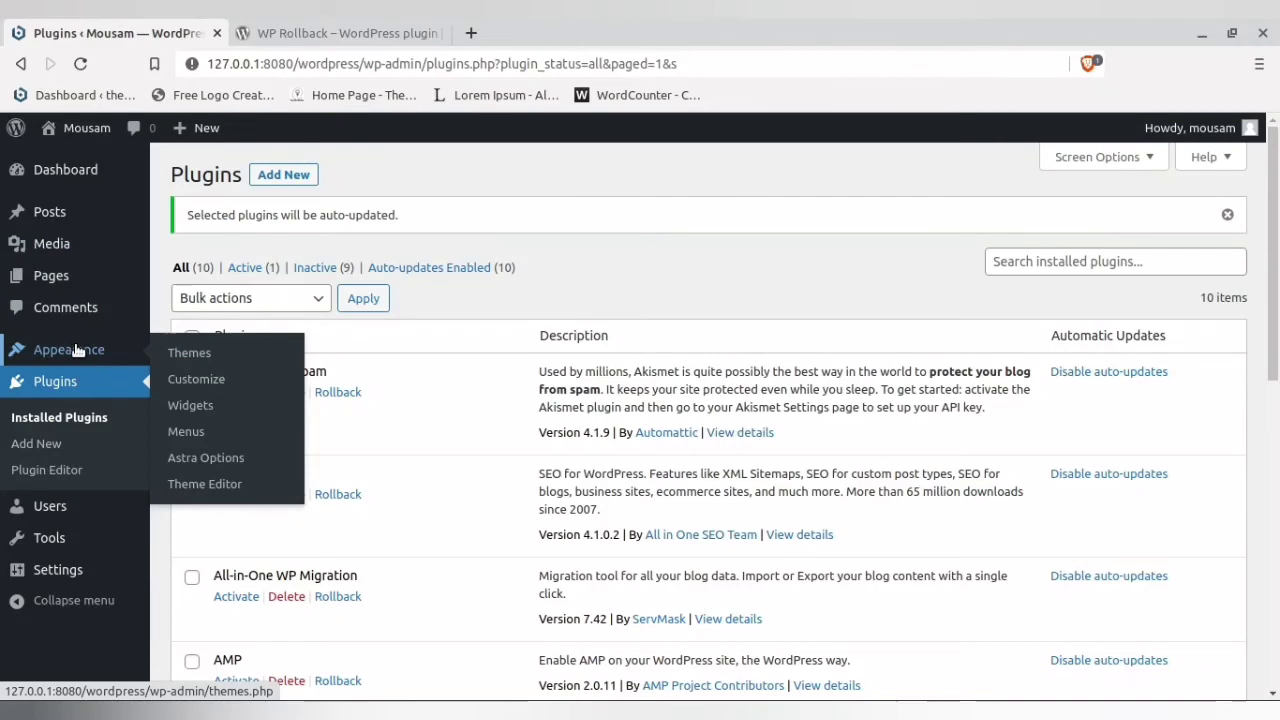
Enable auto-updates for Astra 3.3.3 from its Theme Details on the Themes page.
click(196, 358)
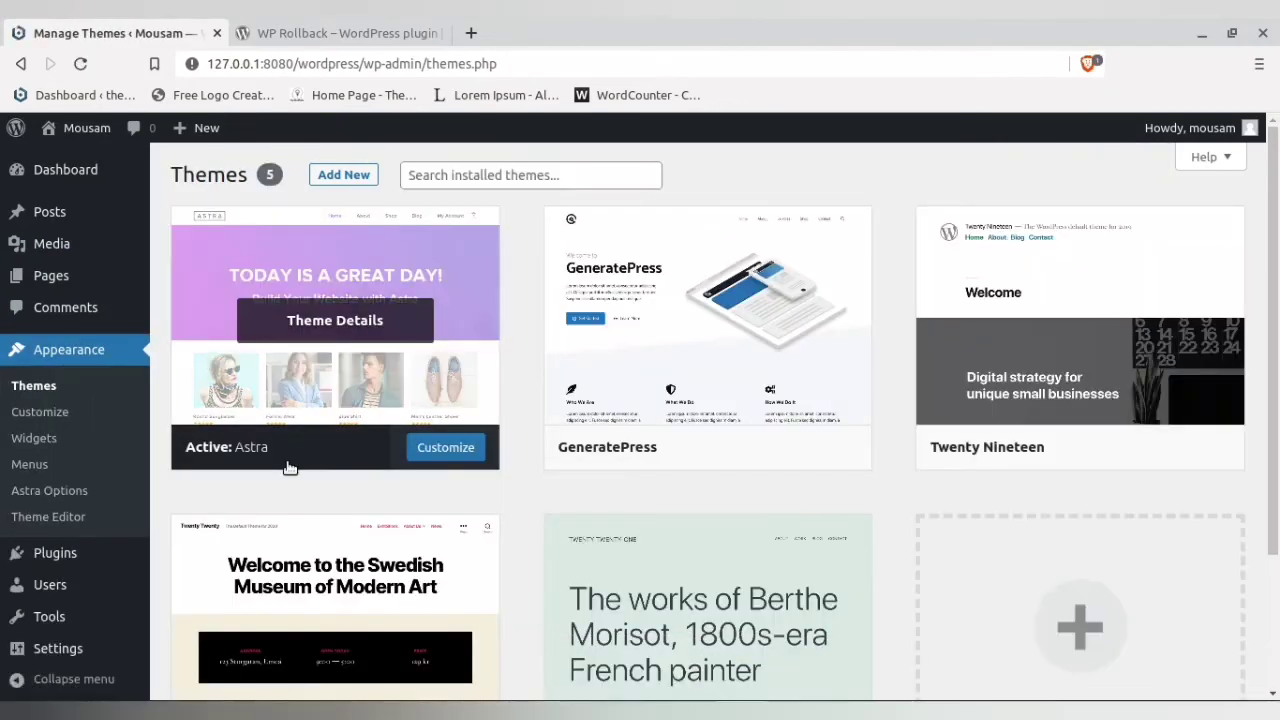
click(316, 330)
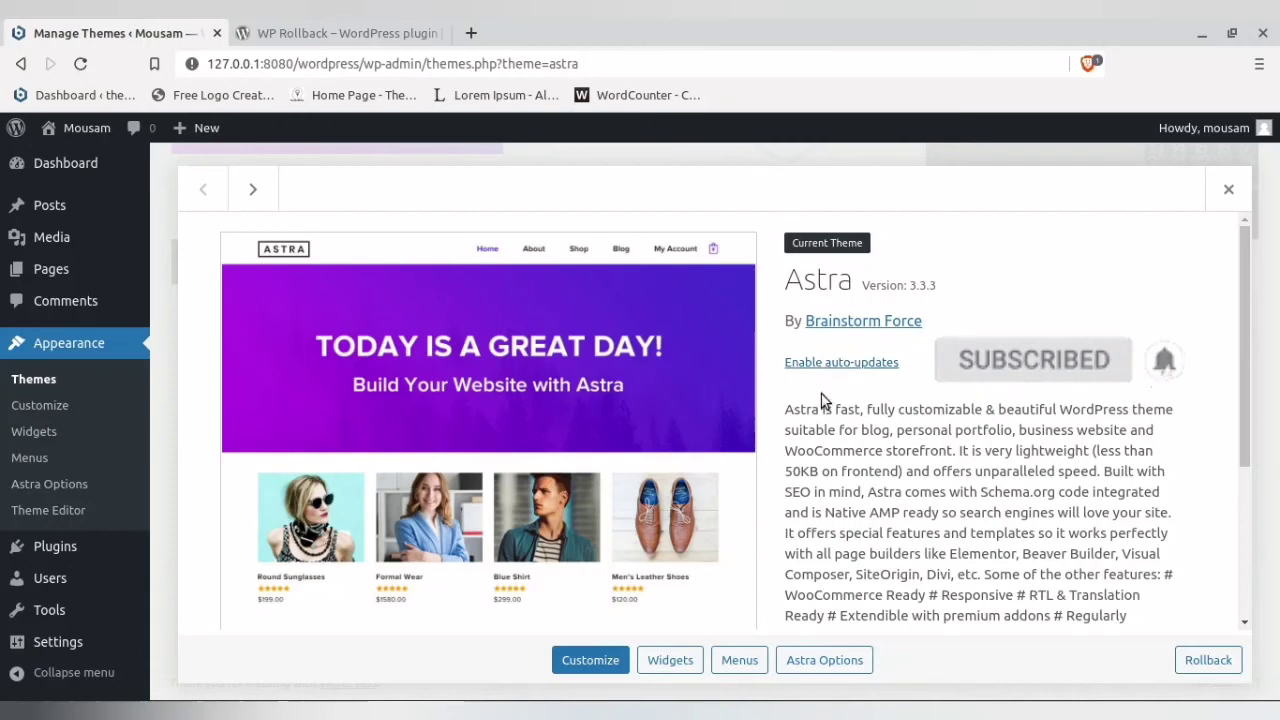
click(829, 364)
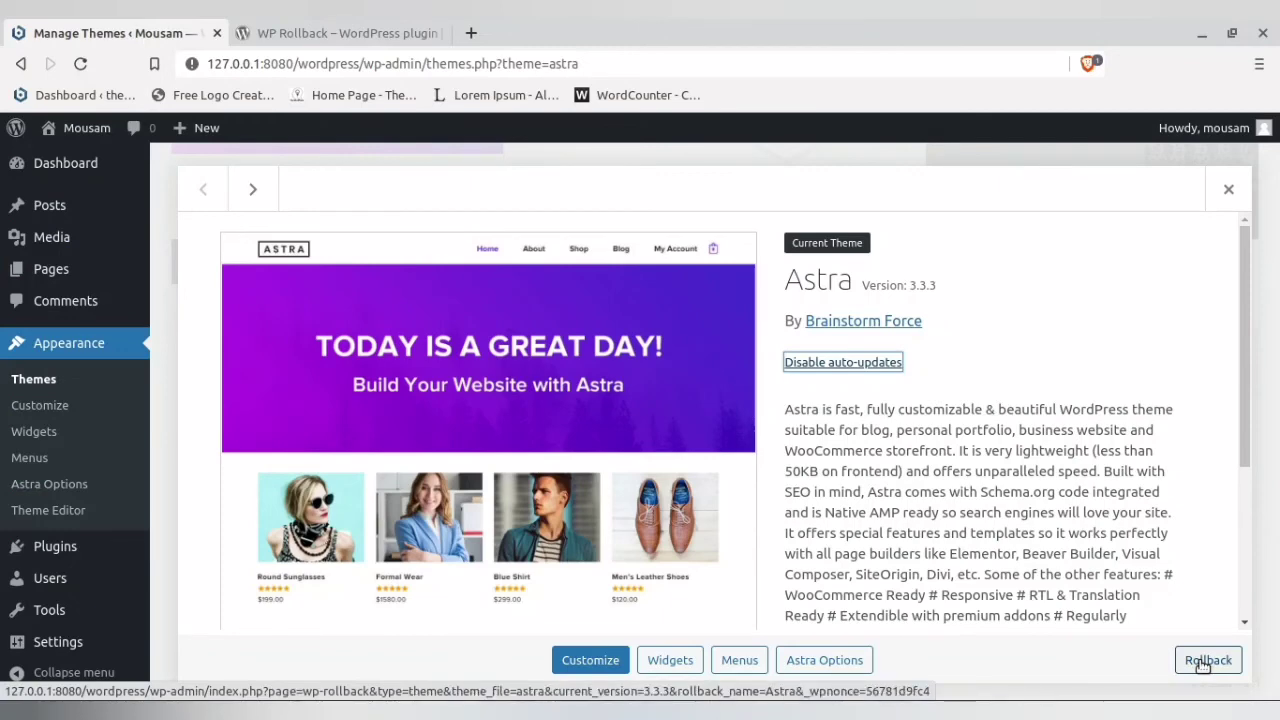
click(346, 32)
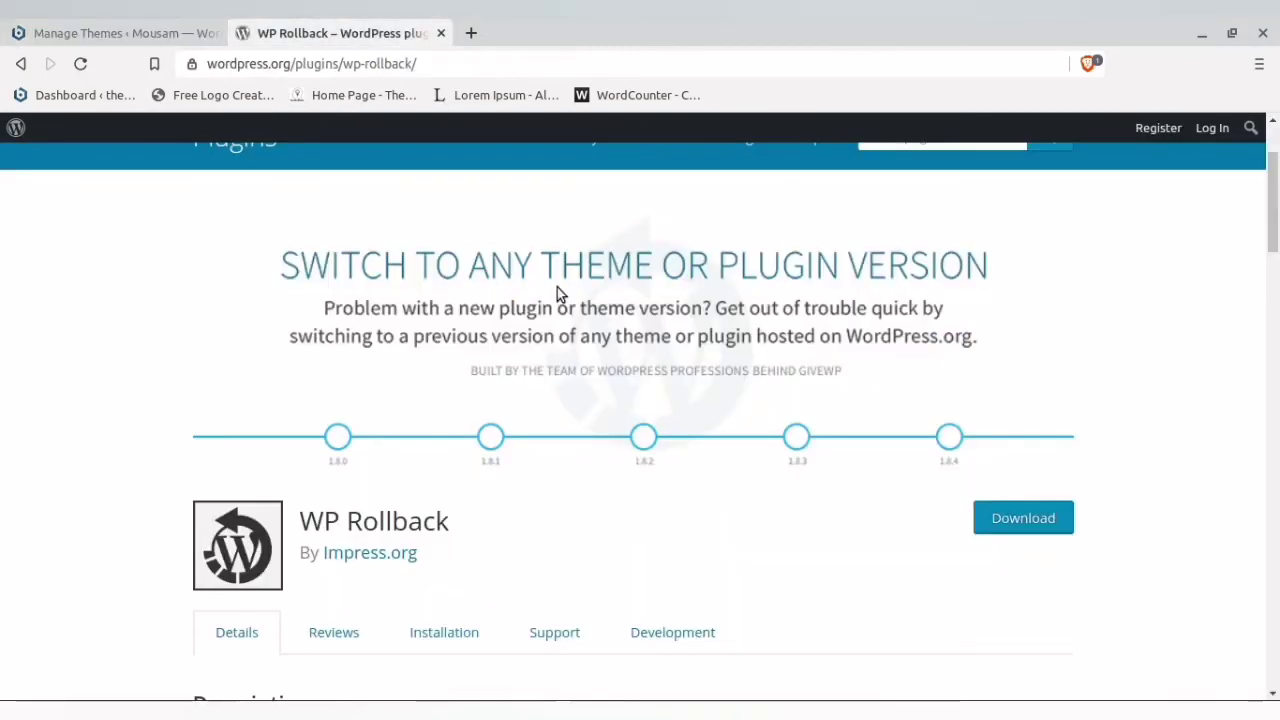
scroll(494, 291, up, 3)
scroll(452, 327, down, 5)
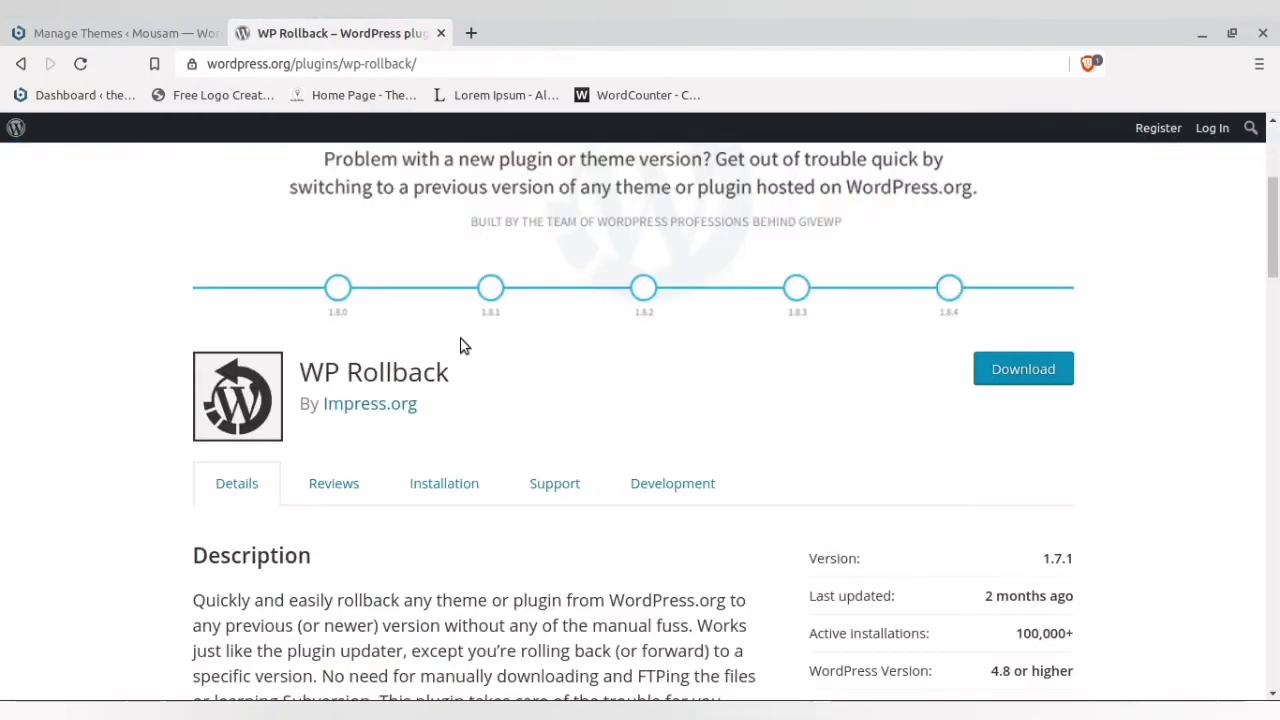
drag(301, 222, 474, 231)
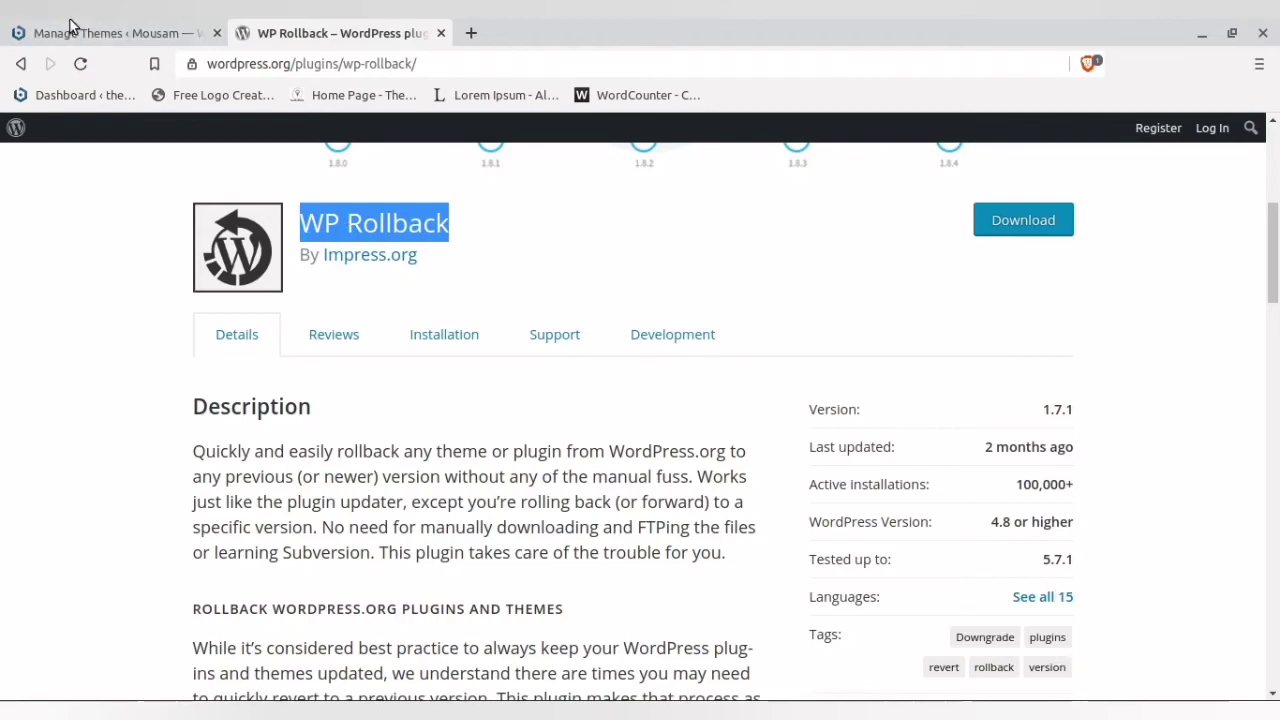
click(115, 33)
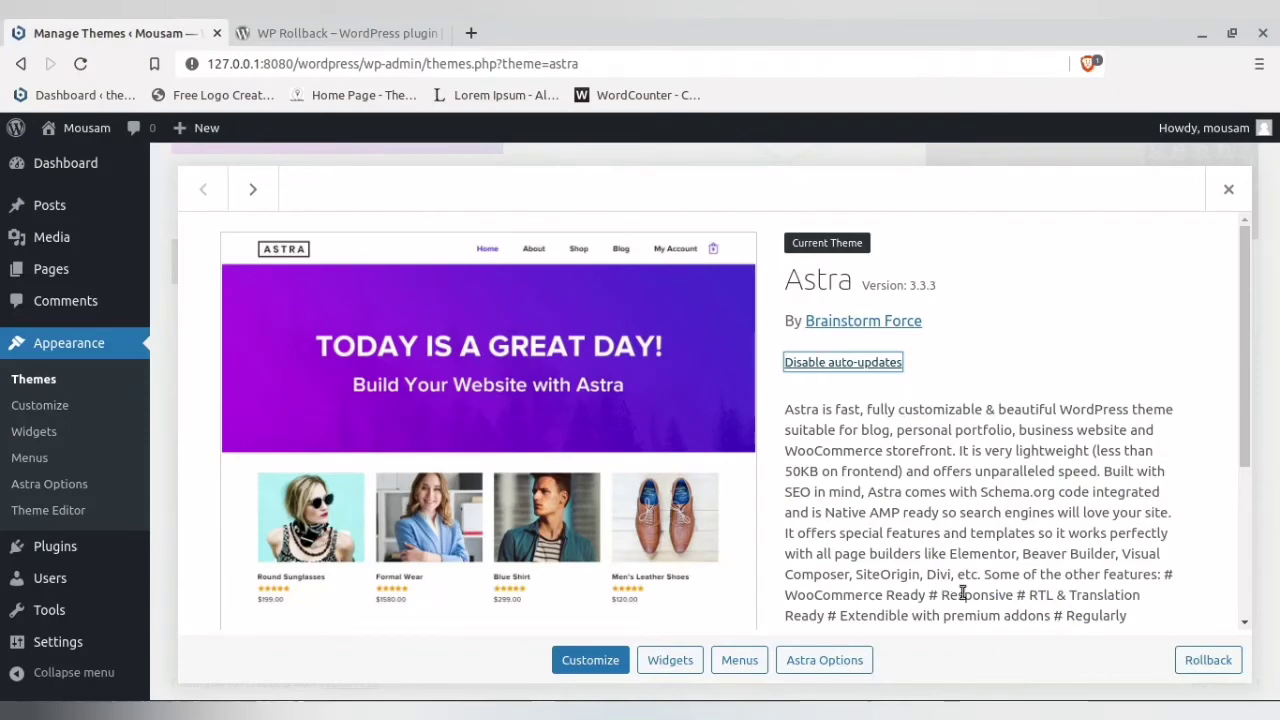
Enable auto-updates for GeneratePress 3.0.3 and open its Rollback version list.
click(1228, 193)
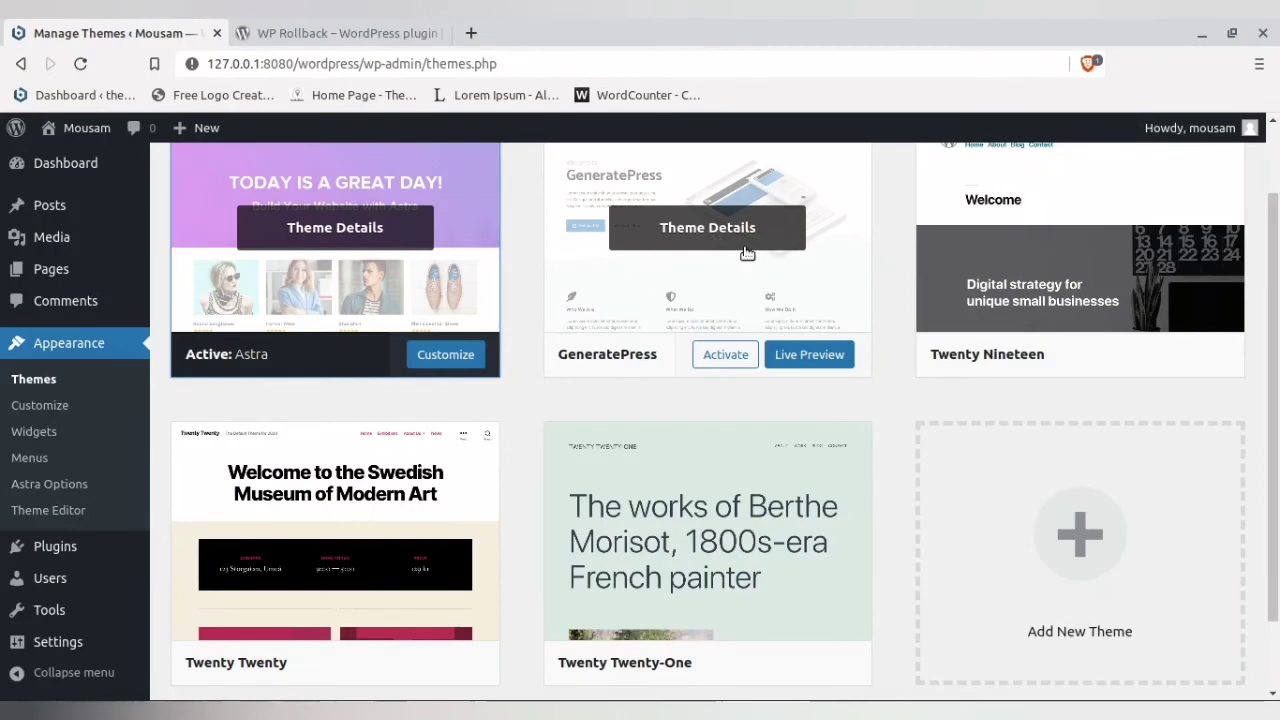
click(37, 378)
mouse_move(731, 305)
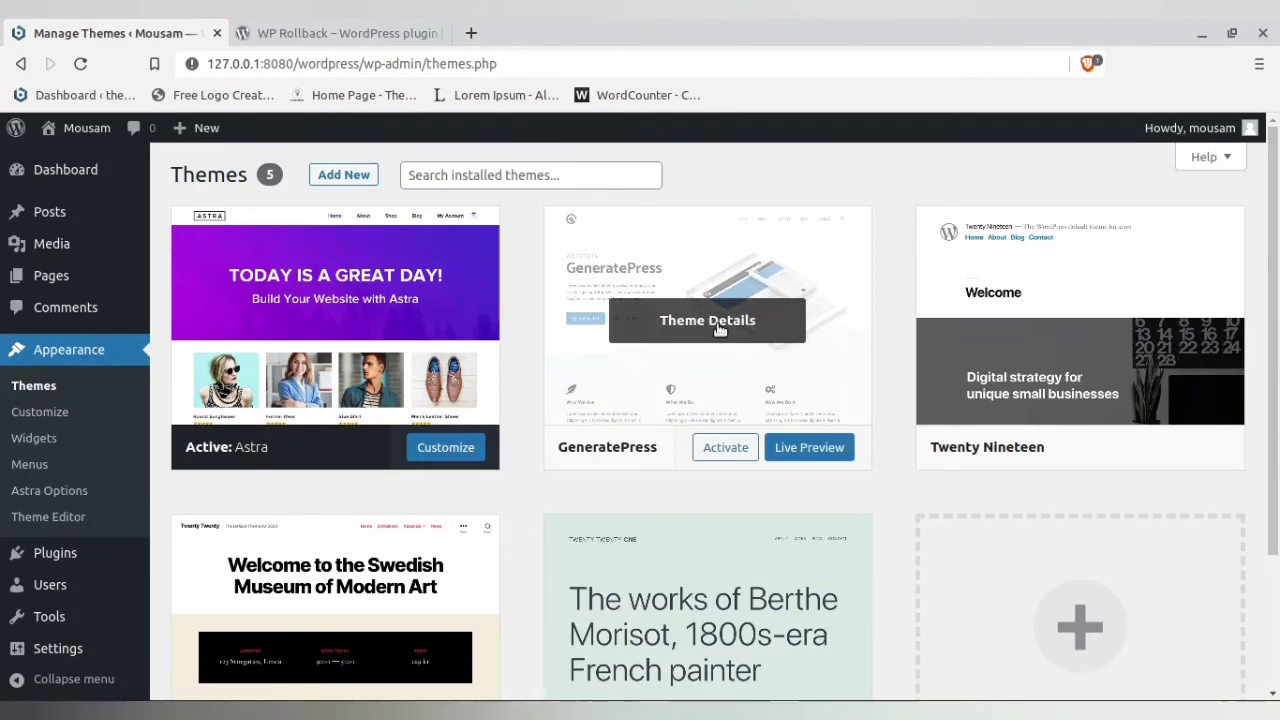
click(709, 321)
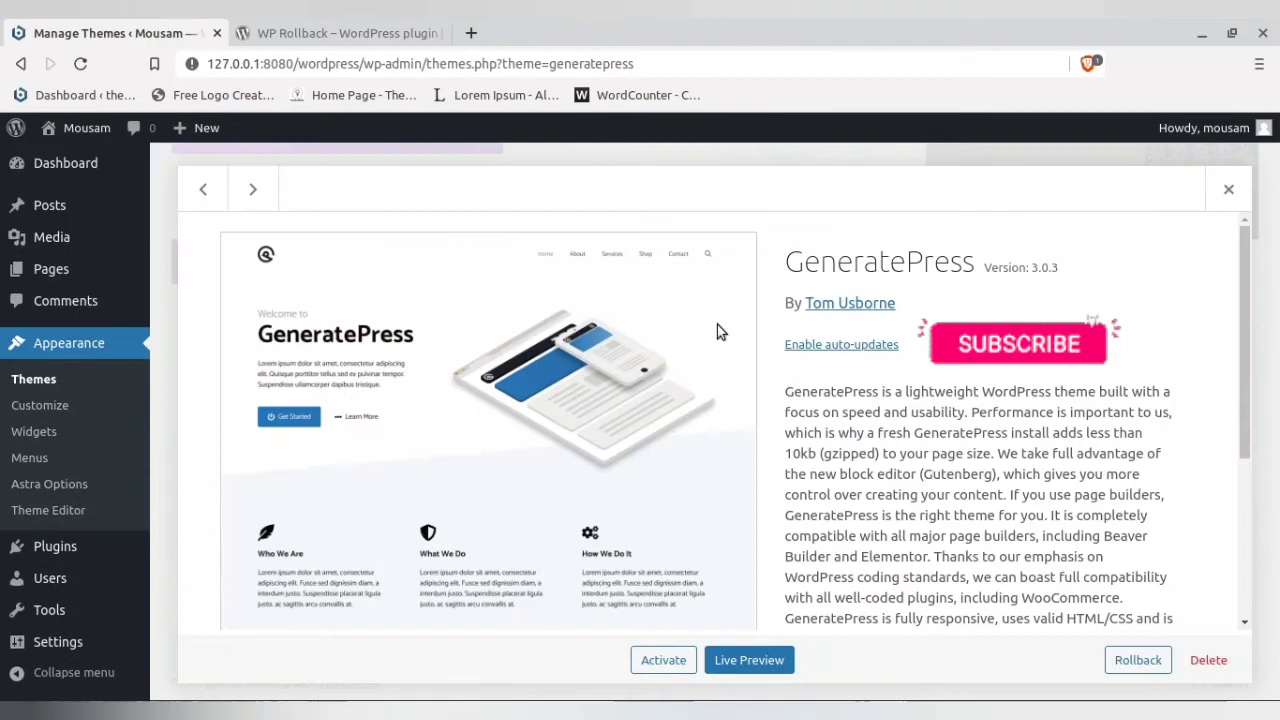
click(835, 348)
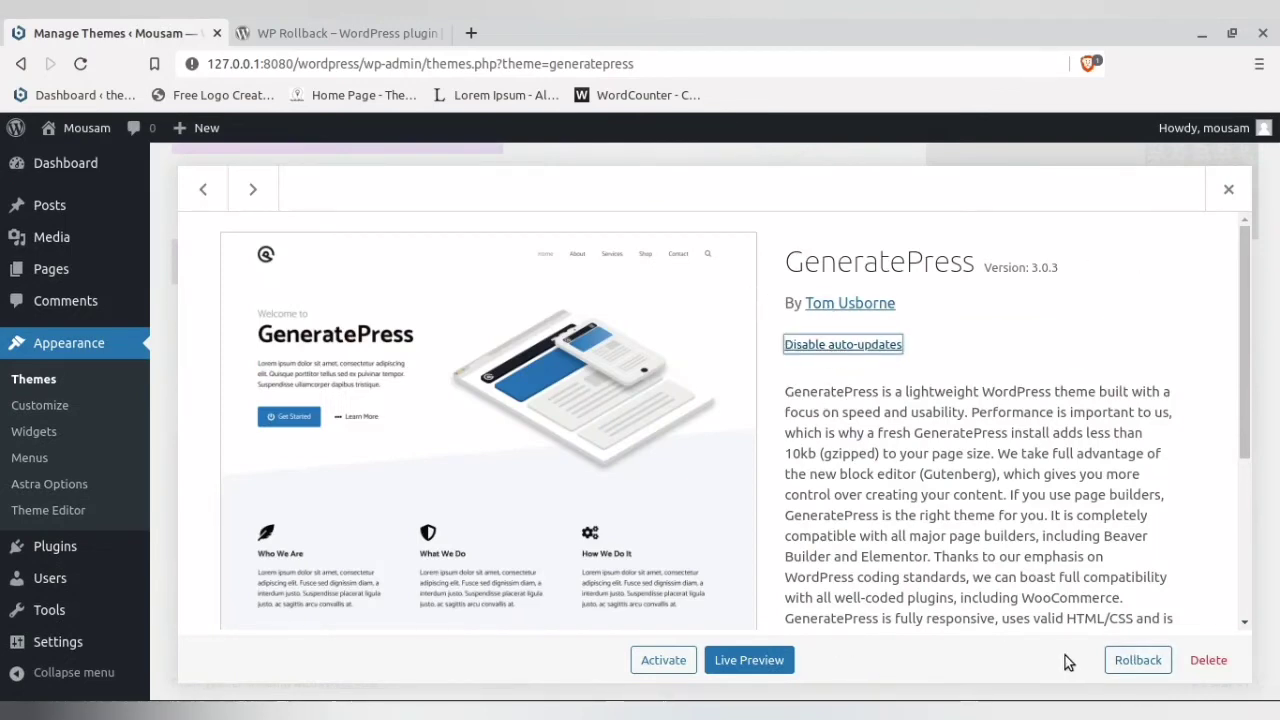
click(1136, 662)
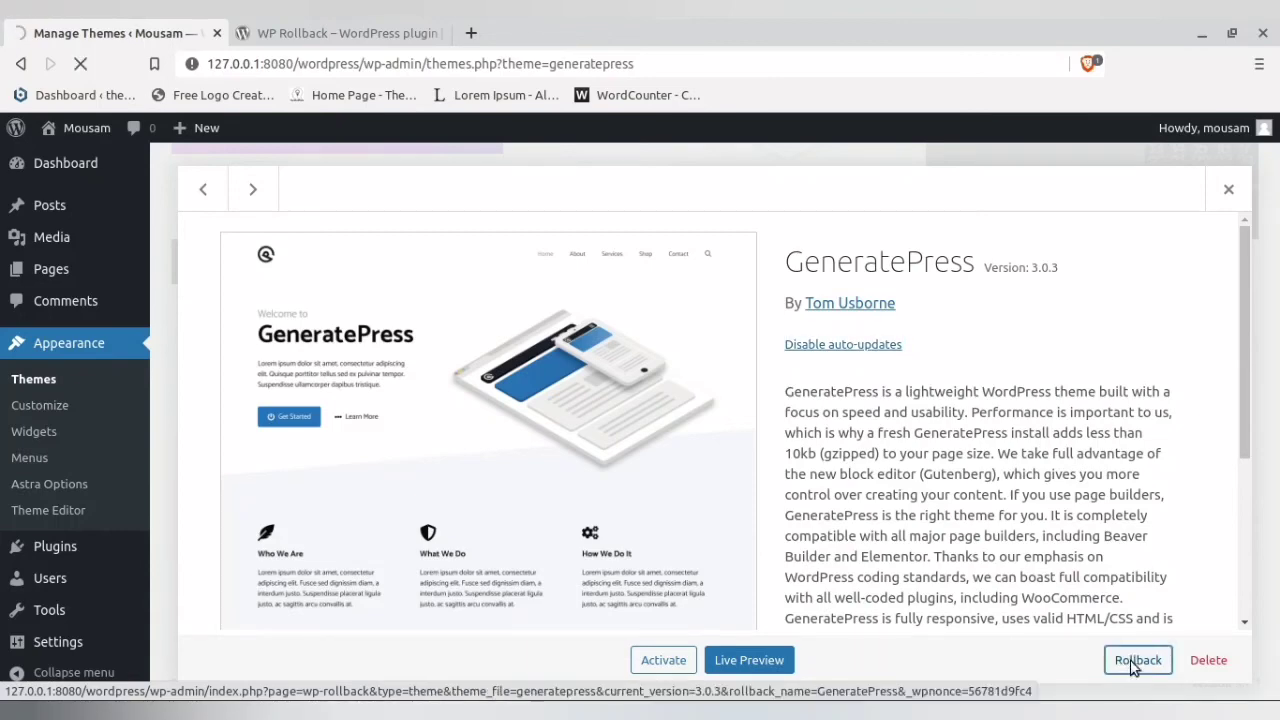
Roll GeneratePress back from 3.0.3 to version 2.4.2.
scroll(623, 440, down, 3)
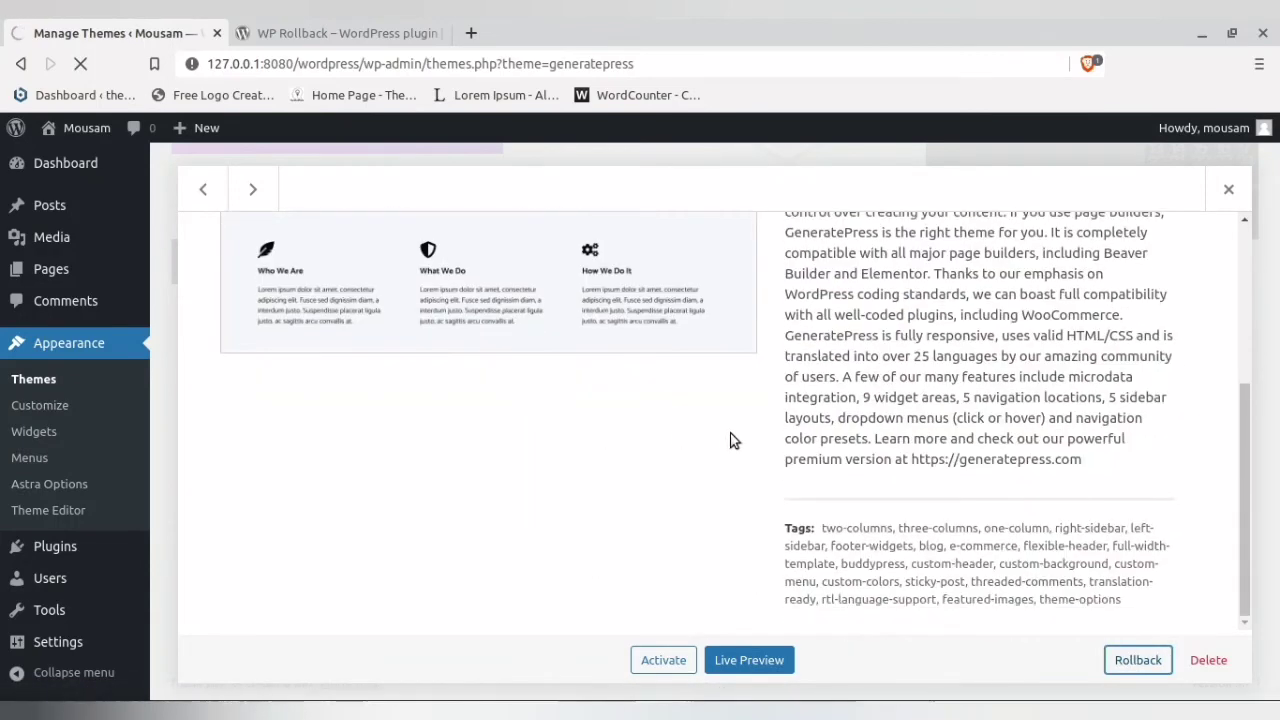
scroll(283, 447, down, 3)
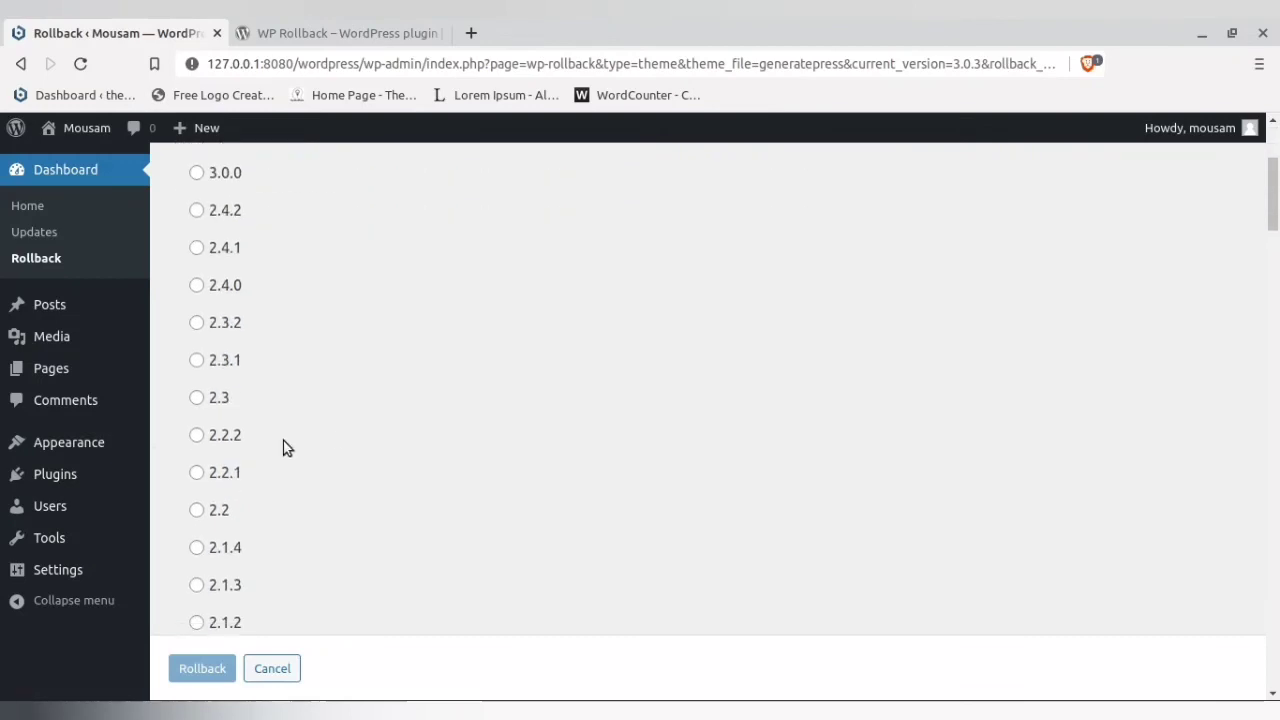
scroll(212, 410, up, 3)
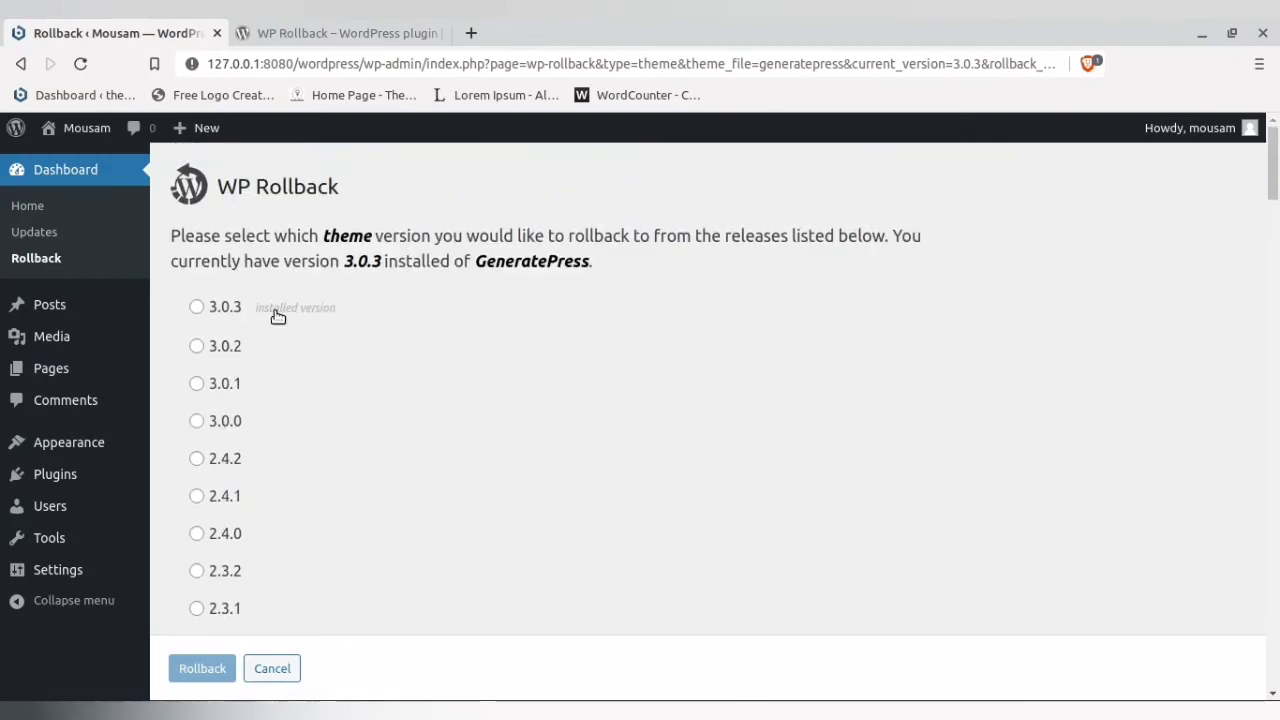
drag(264, 316, 330, 312)
click(231, 350)
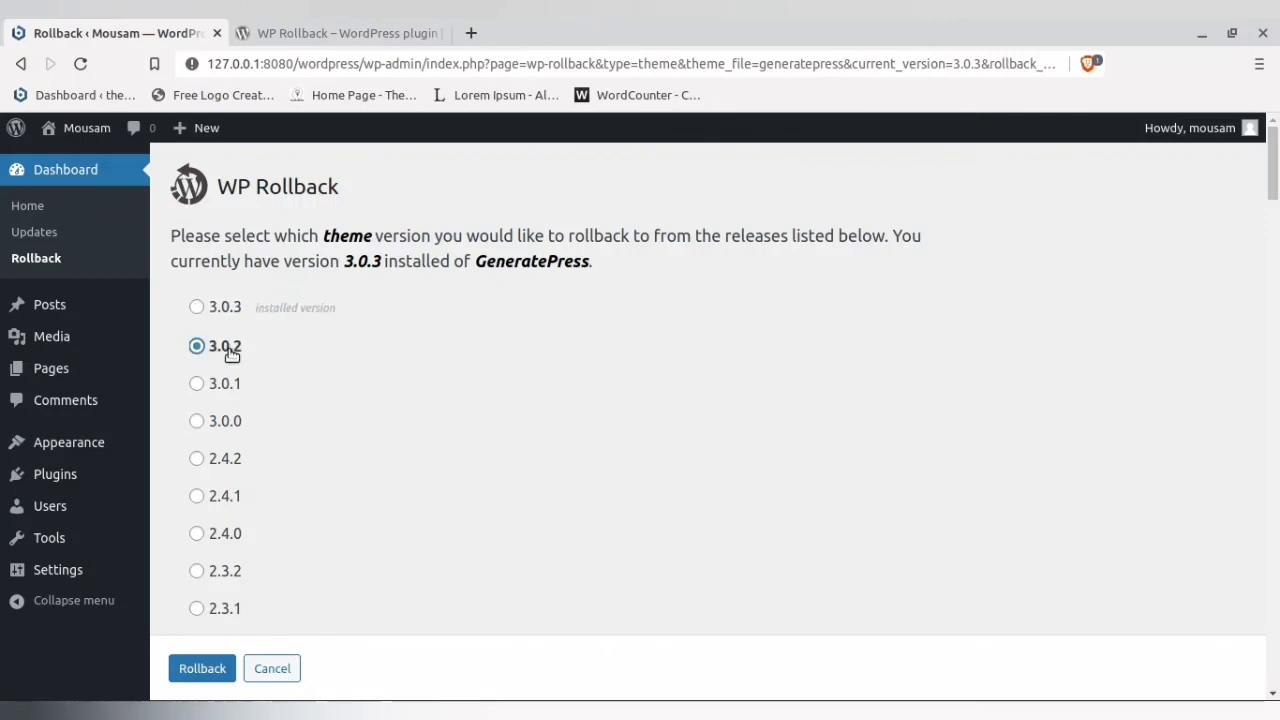
click(220, 386)
click(215, 423)
click(216, 462)
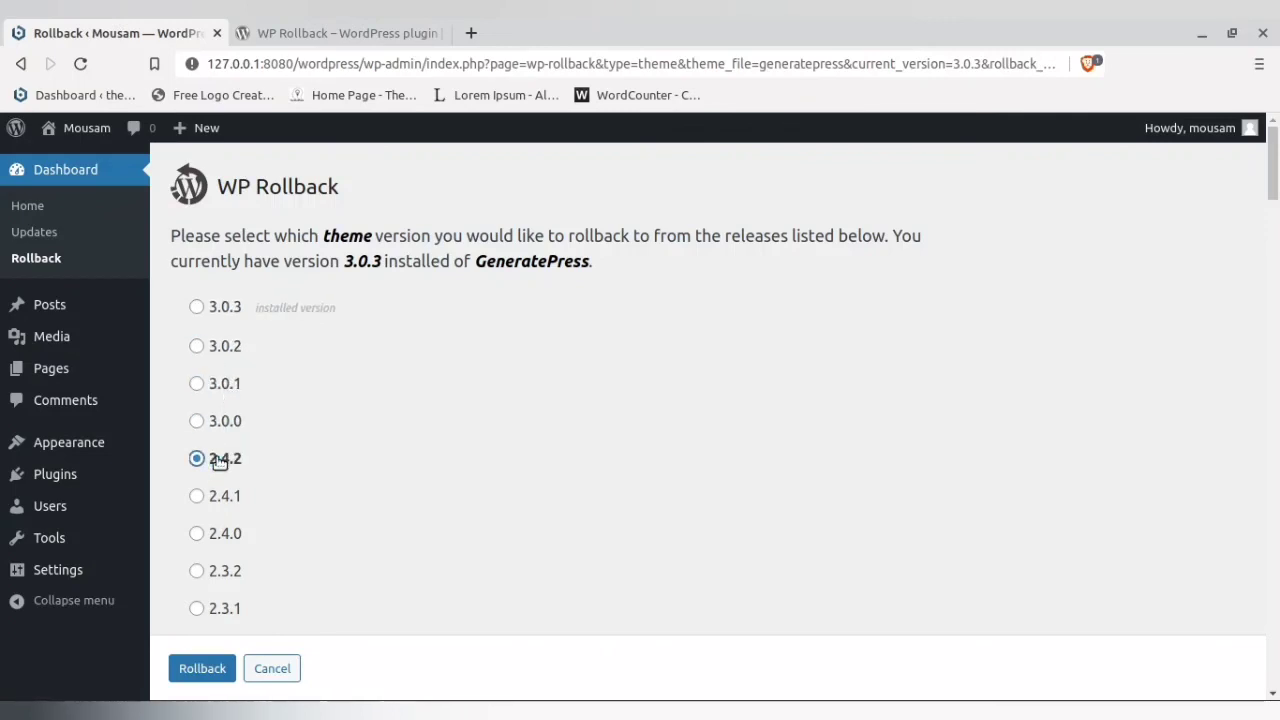
click(215, 669)
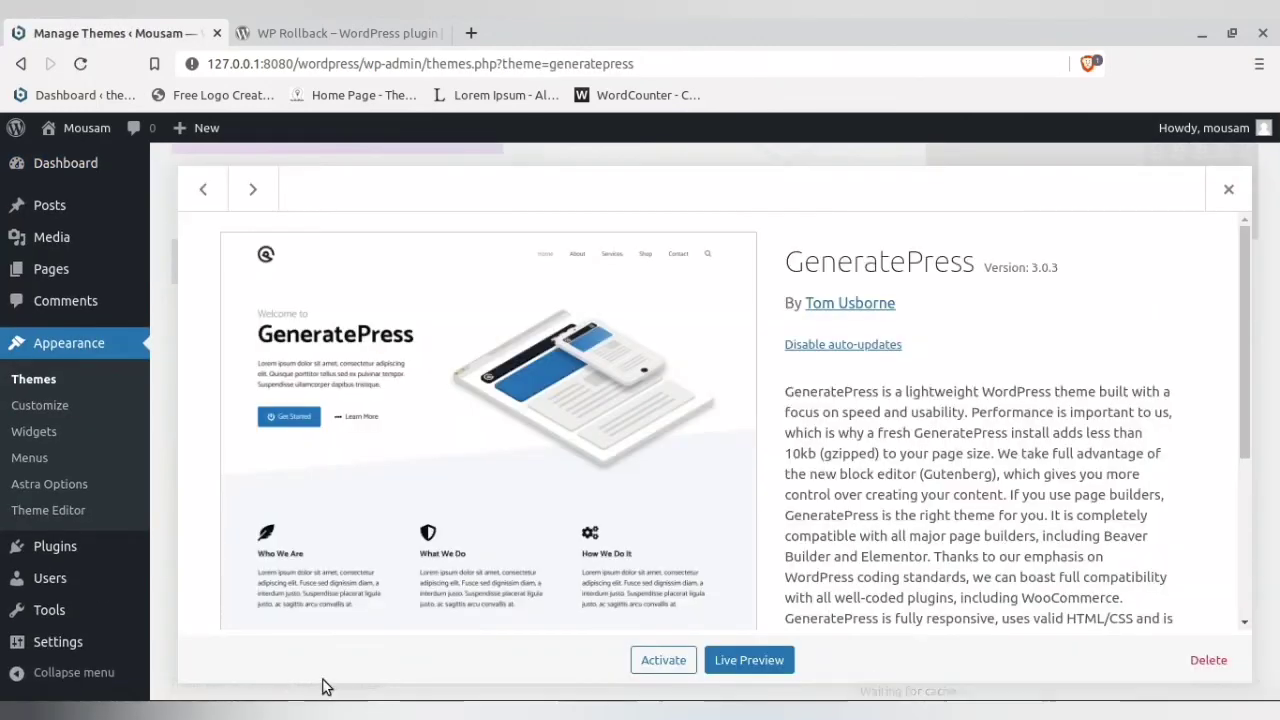
Show slide 3 of the ONLYOFFICE presentation.
mouse_move(537, 712)
click(540, 640)
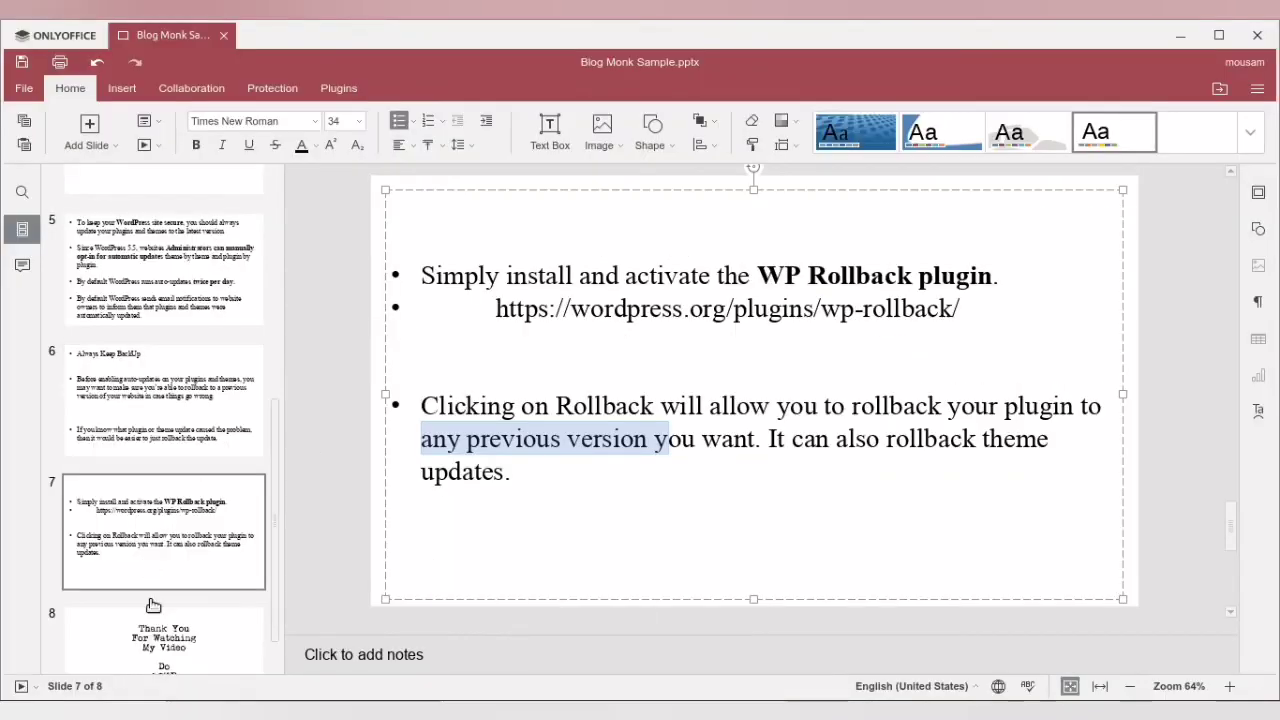
scroll(190, 420, up, 5)
scroll(194, 402, up, 2)
click(185, 406)
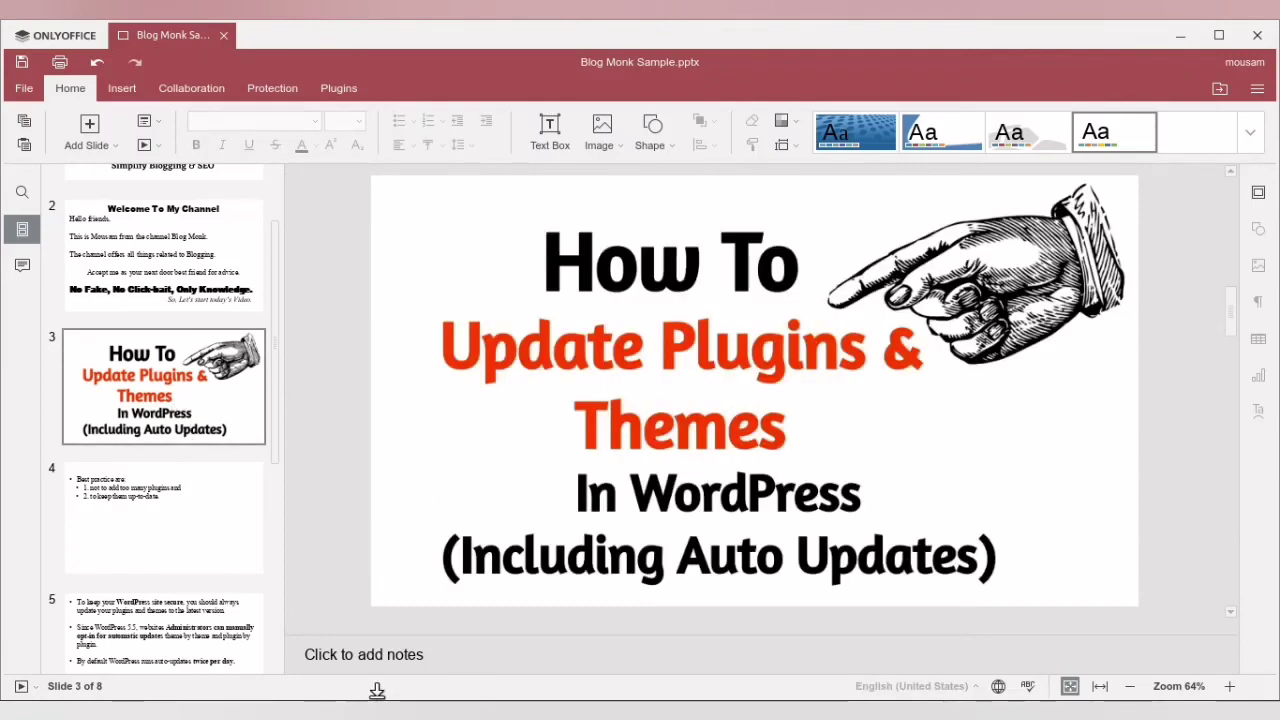
Close the GeneratePress theme details in WordPress.
mouse_move(377, 690)
click(370, 640)
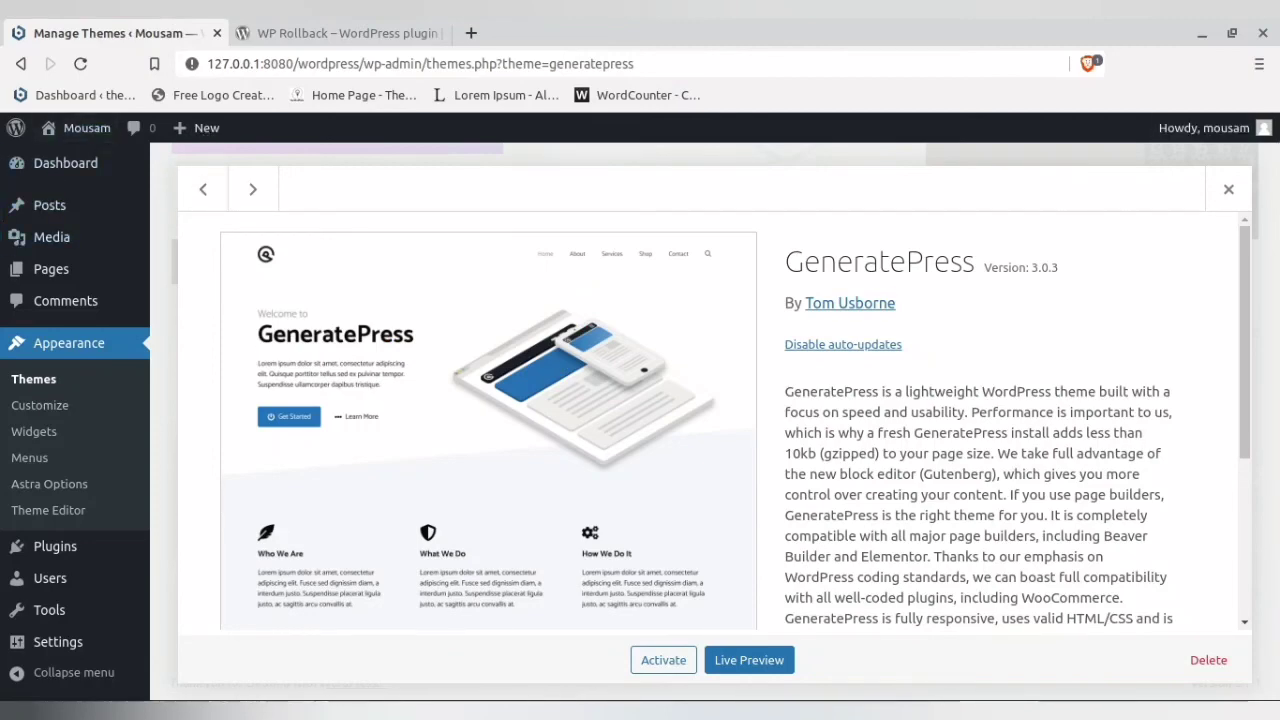
click(1228, 189)
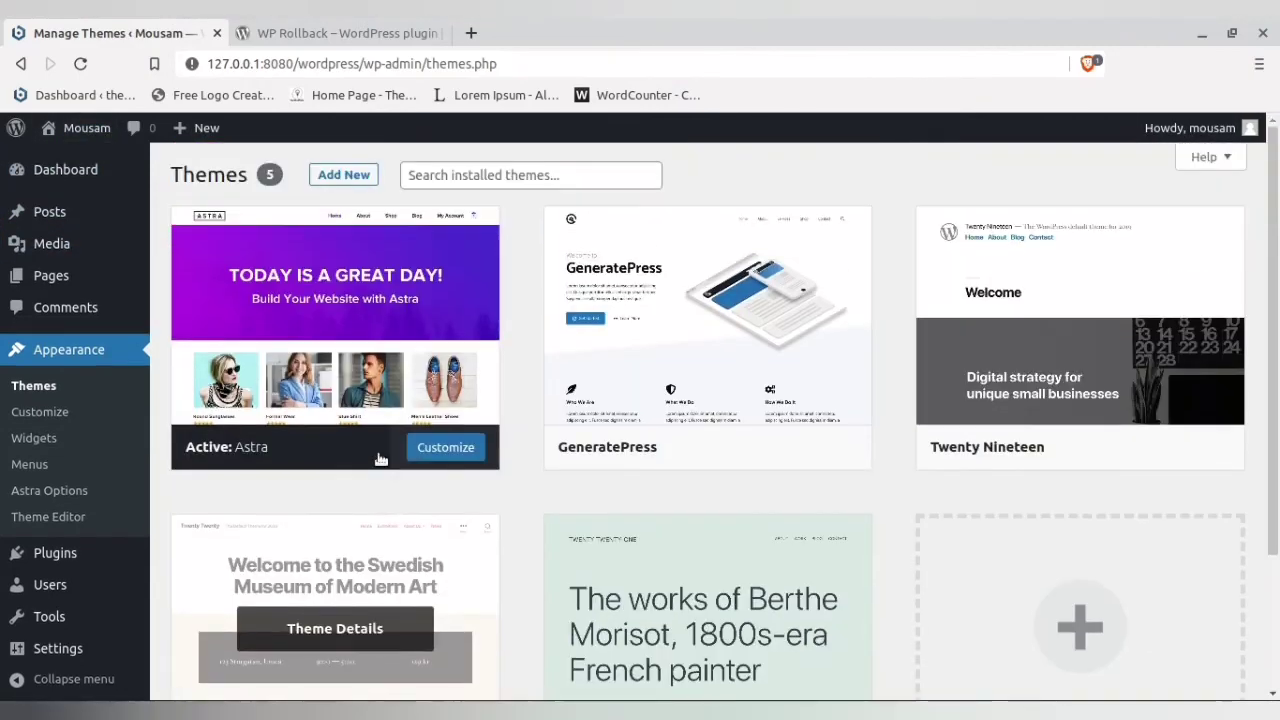
Show slide 8, the Thank You slide, in ONLYOFFICE.
mouse_move(540, 690)
click(540, 640)
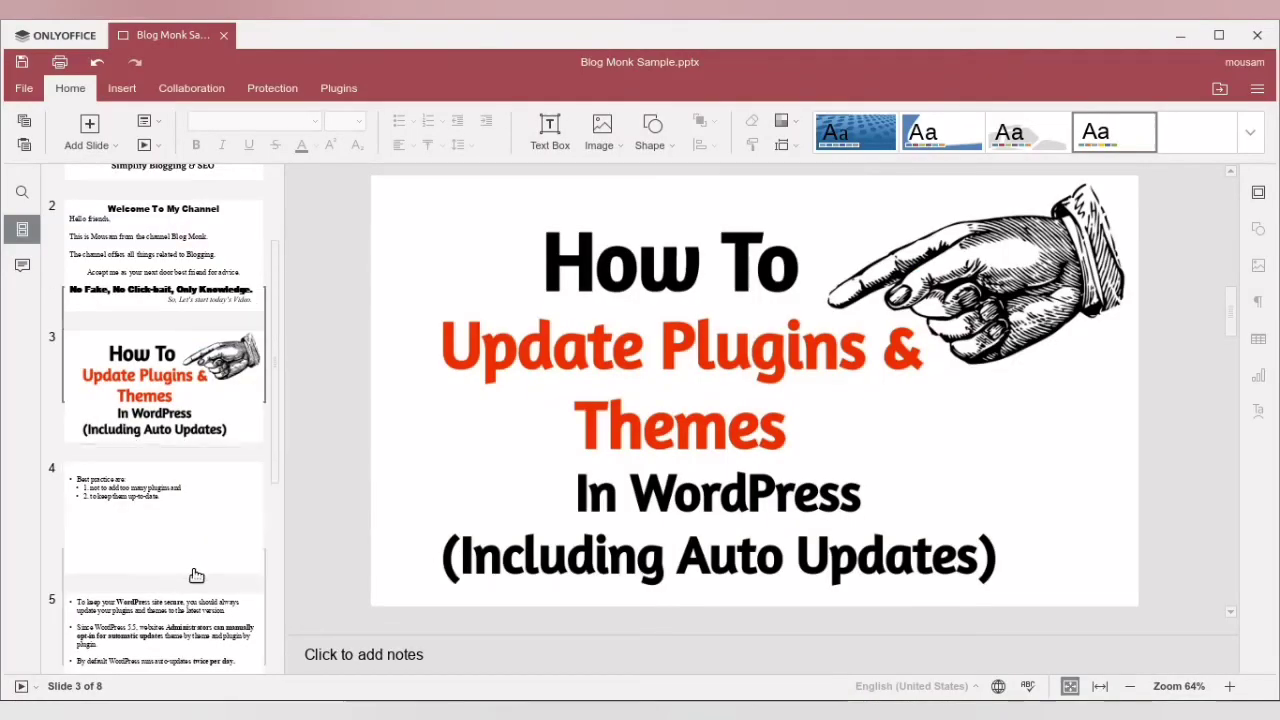
scroll(196, 576, down, 3)
scroll(198, 578, down, 3)
click(155, 625)
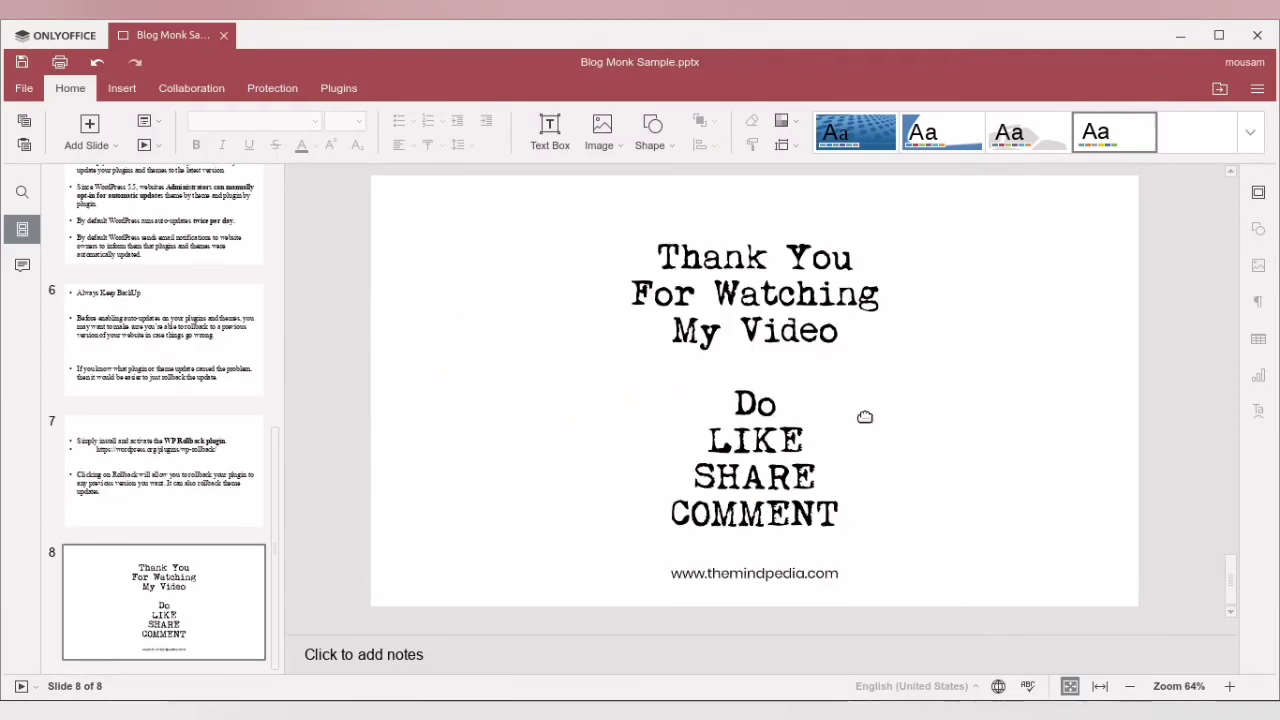